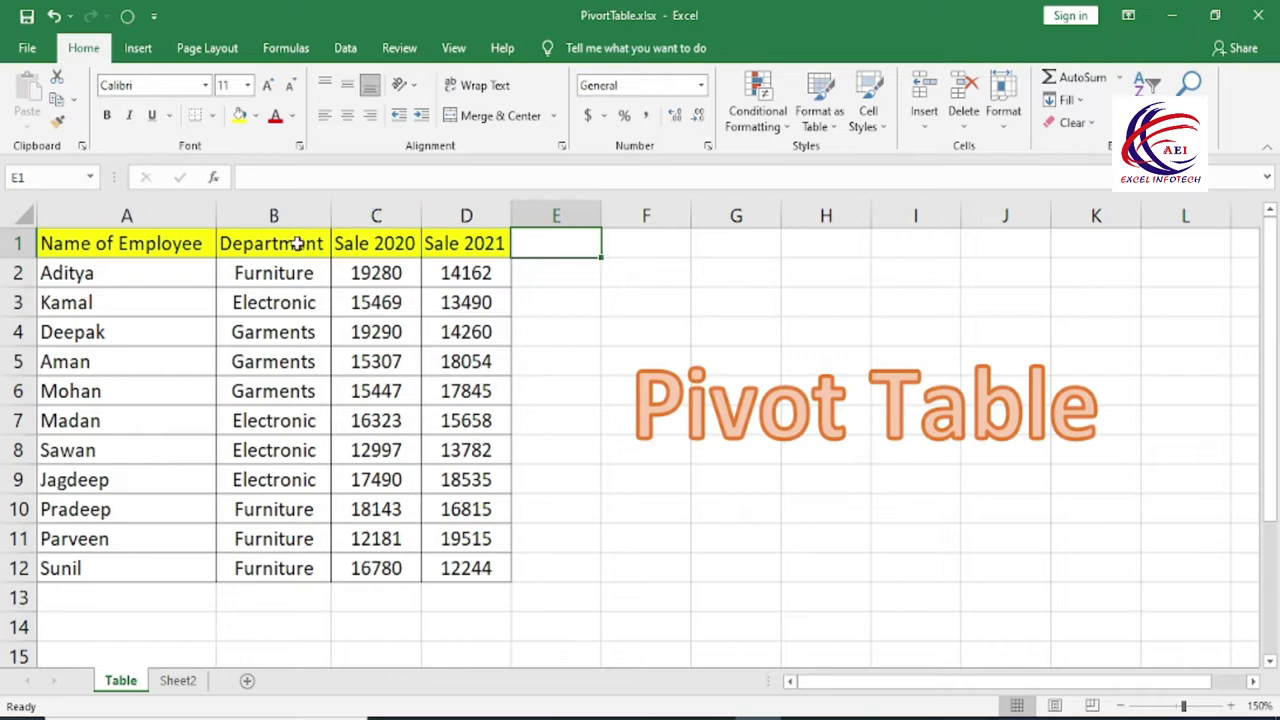
Step: Select the employee sales data A1:D12, from Name of Employee through Sale 2021
drag(146, 240, 125, 537)
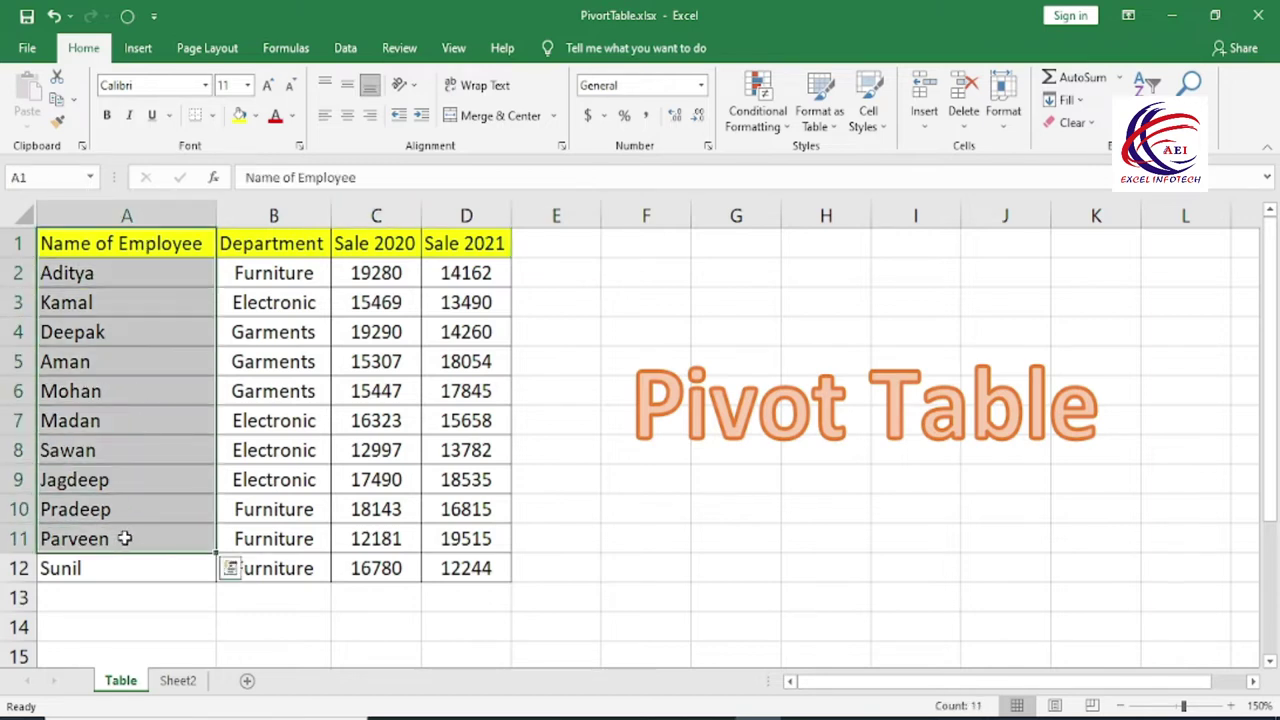
drag(283, 243, 283, 541)
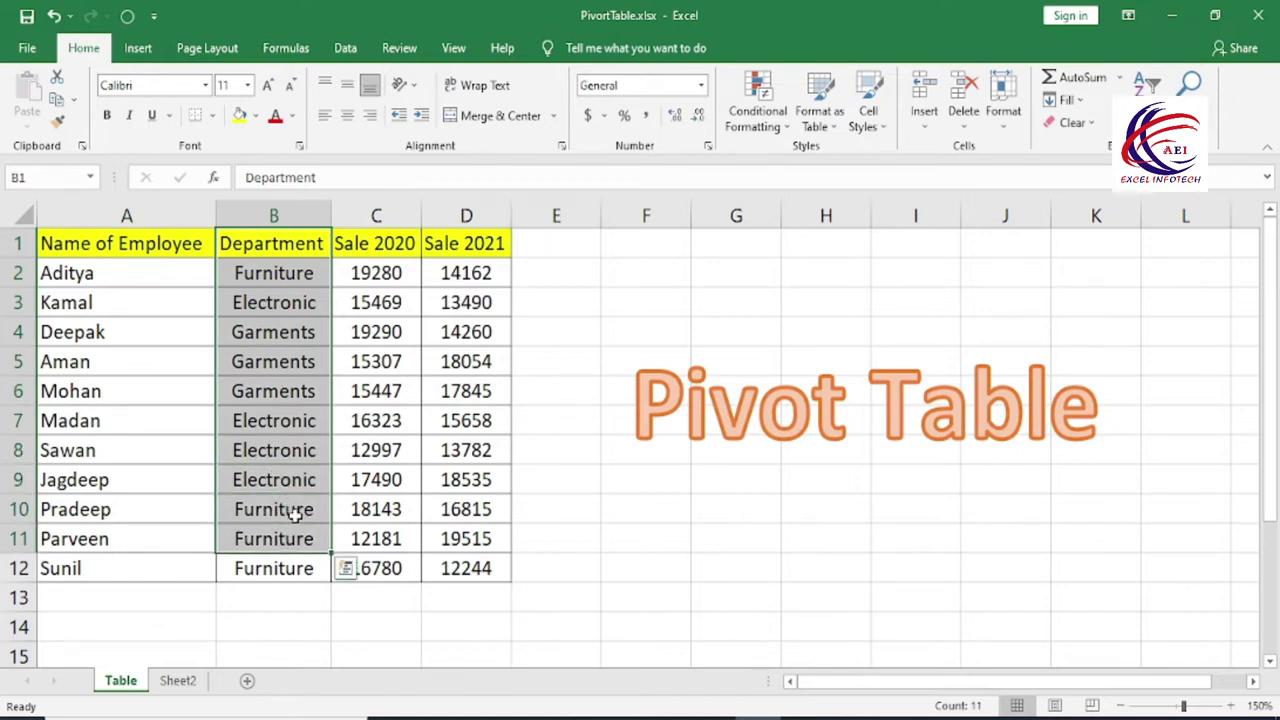
drag(388, 246, 380, 541)
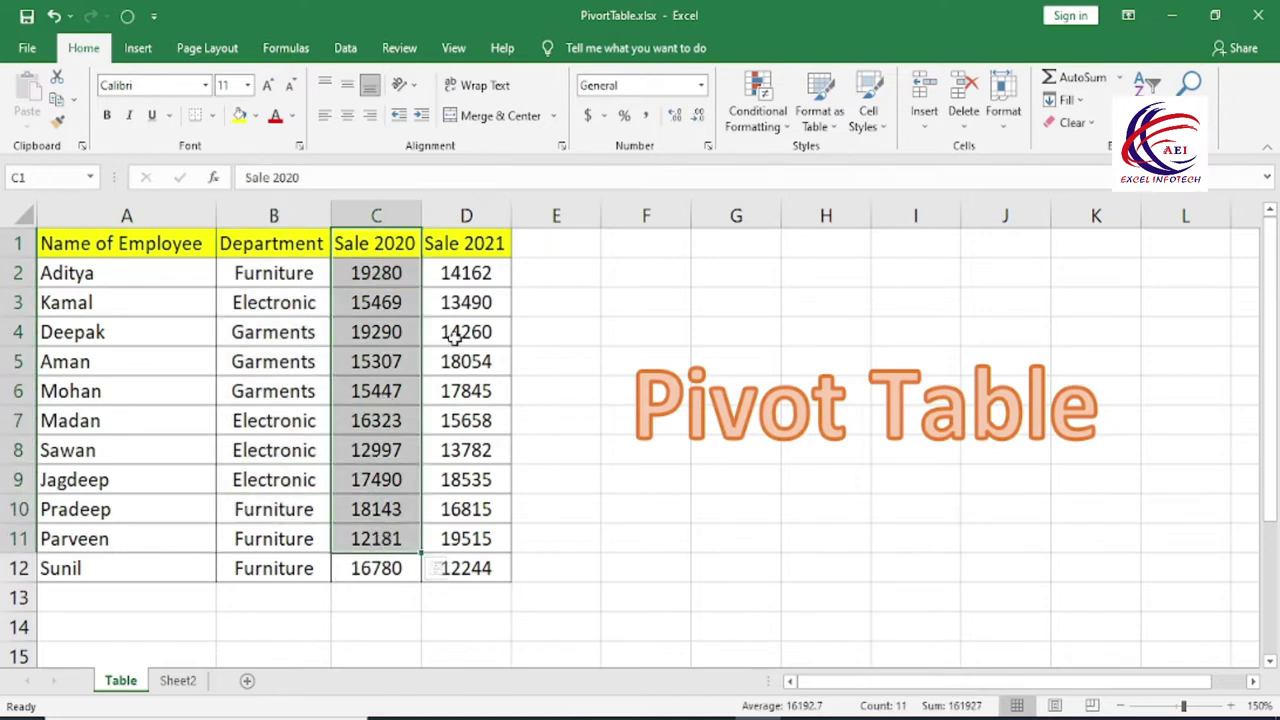
drag(468, 246, 460, 566)
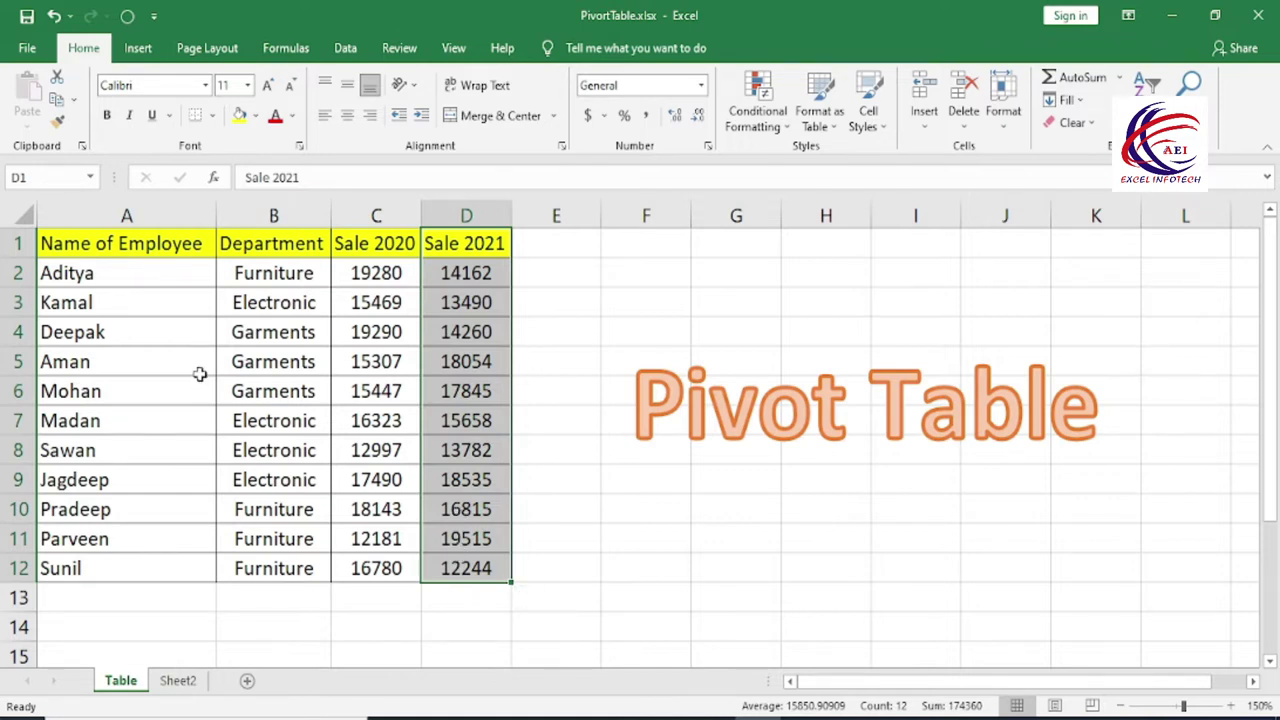
drag(102, 250, 463, 568)
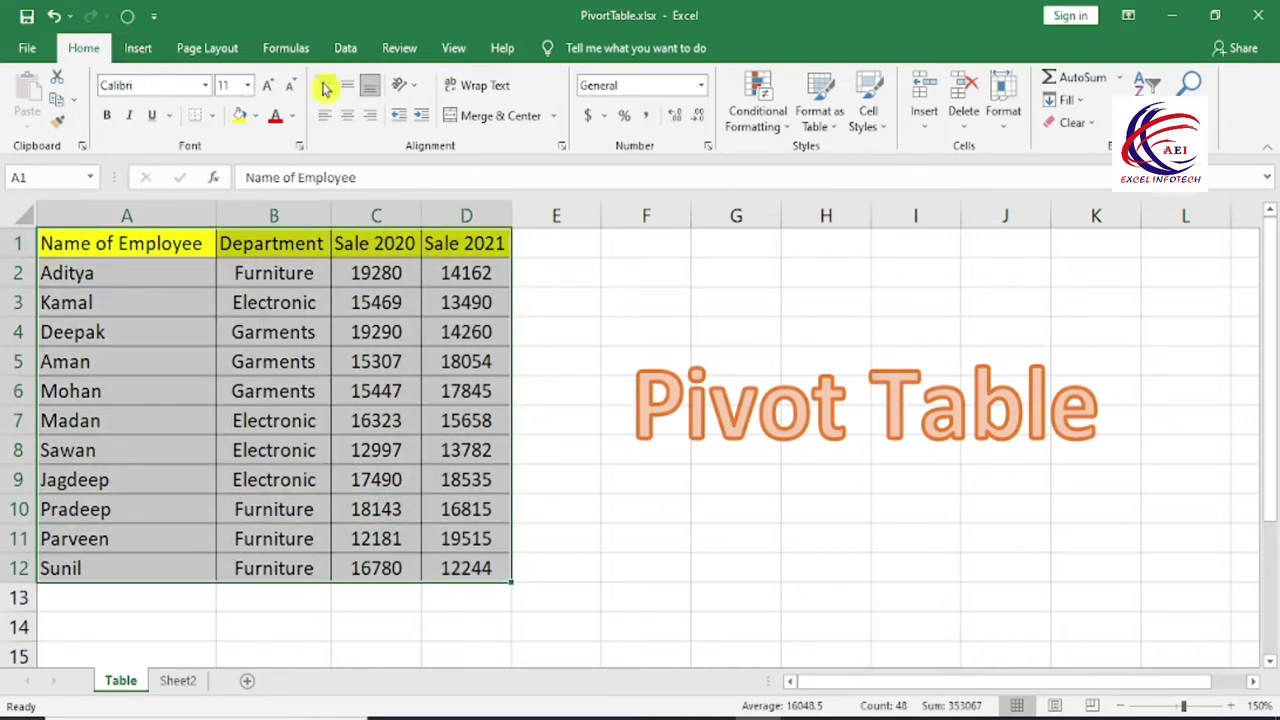
Step: Start a PivotTable from the selected Table!$A$1:$D$12 range via the Insert tab
key(super+plus)
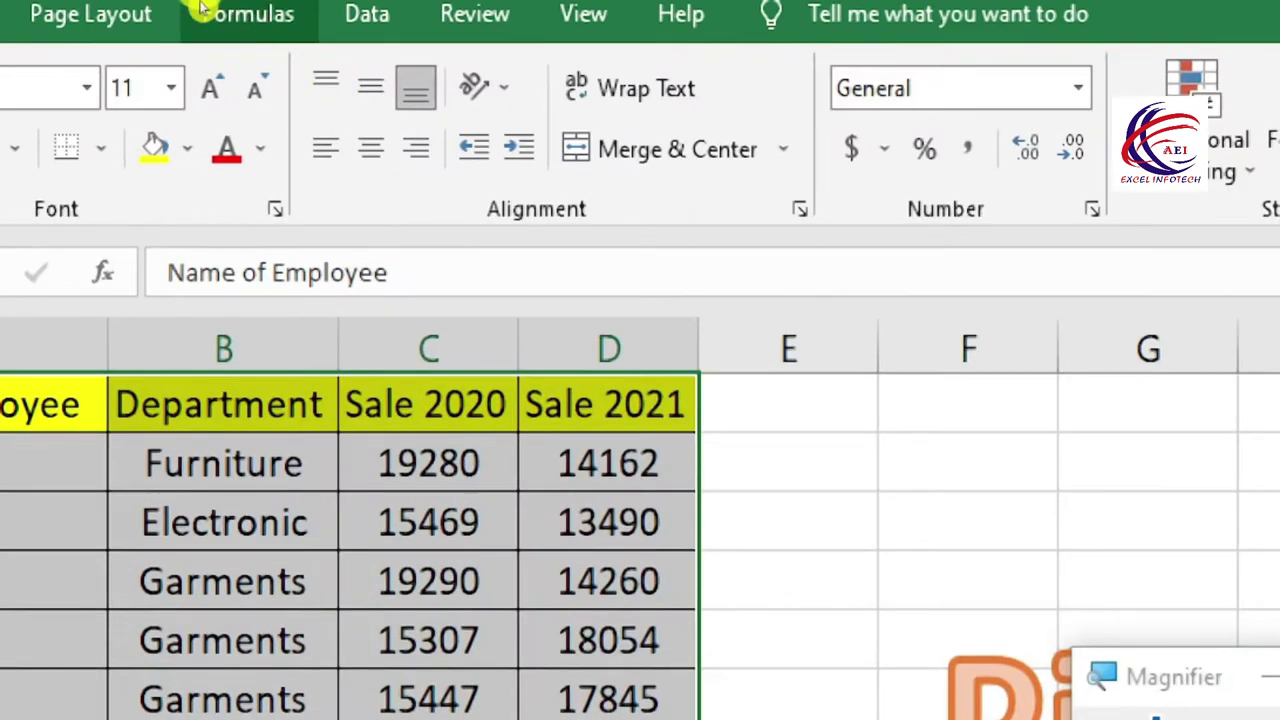
click(112, 92)
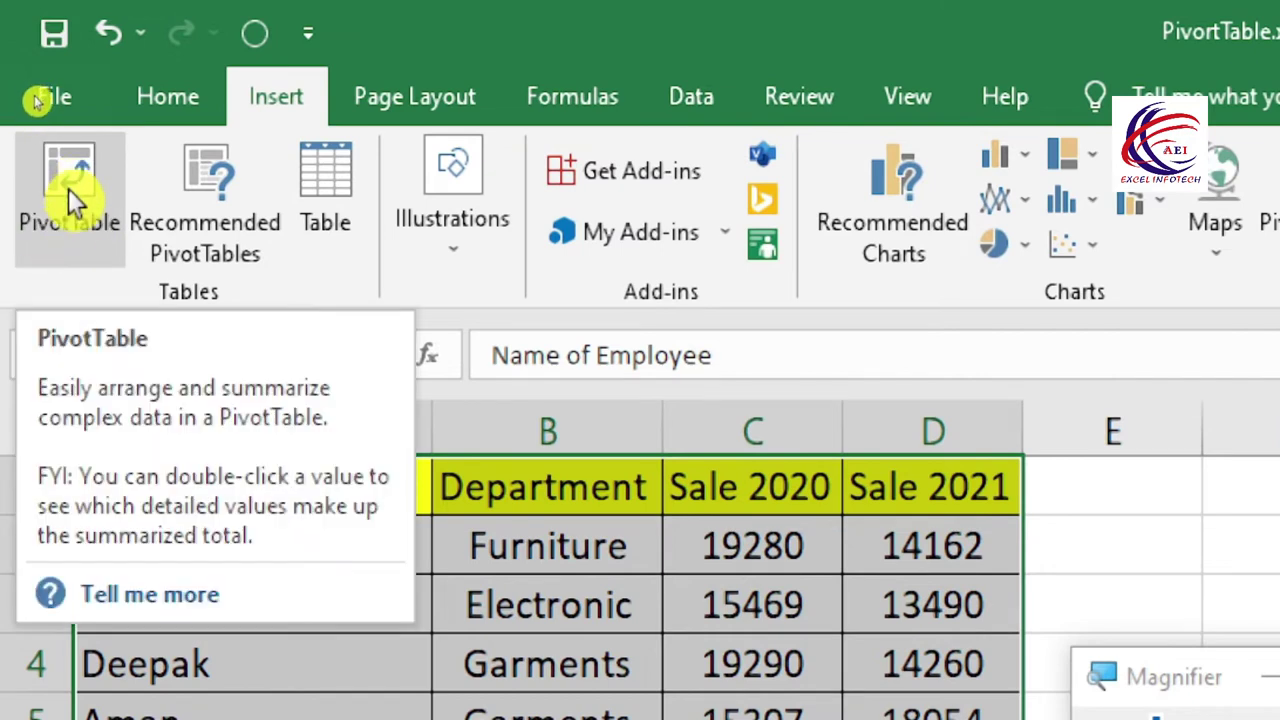
click(68, 196)
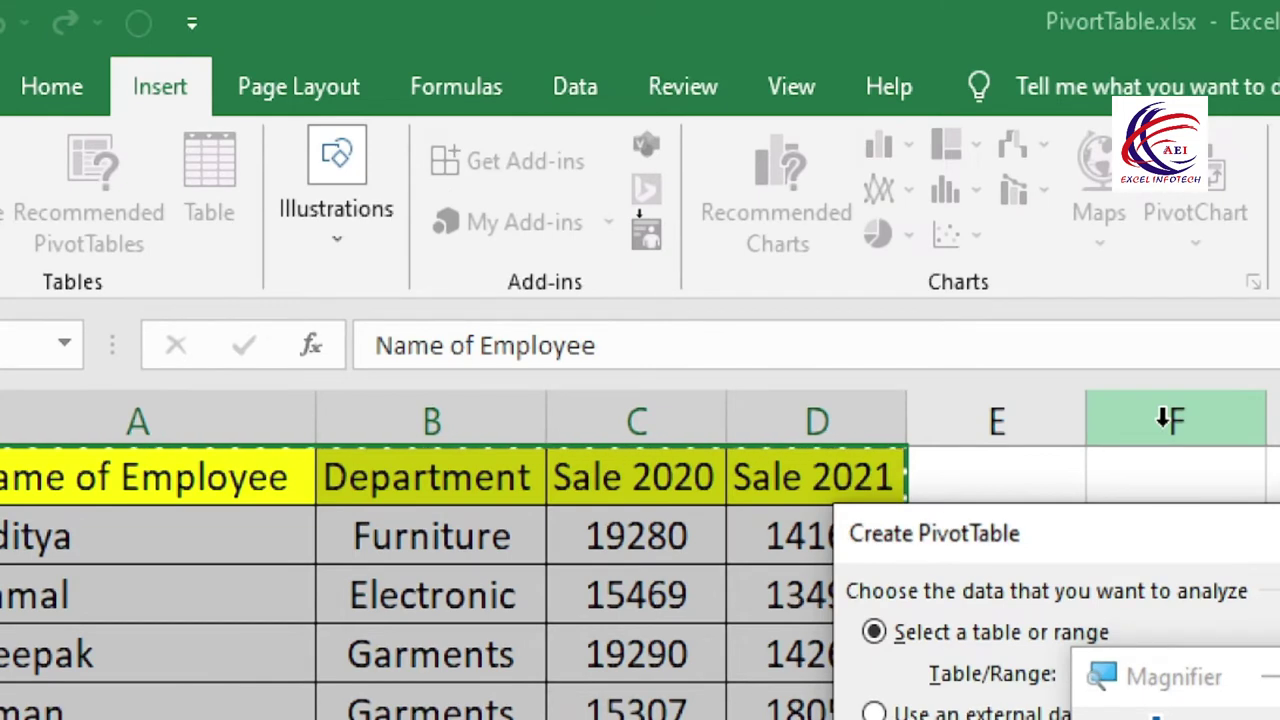
key(super+minus)
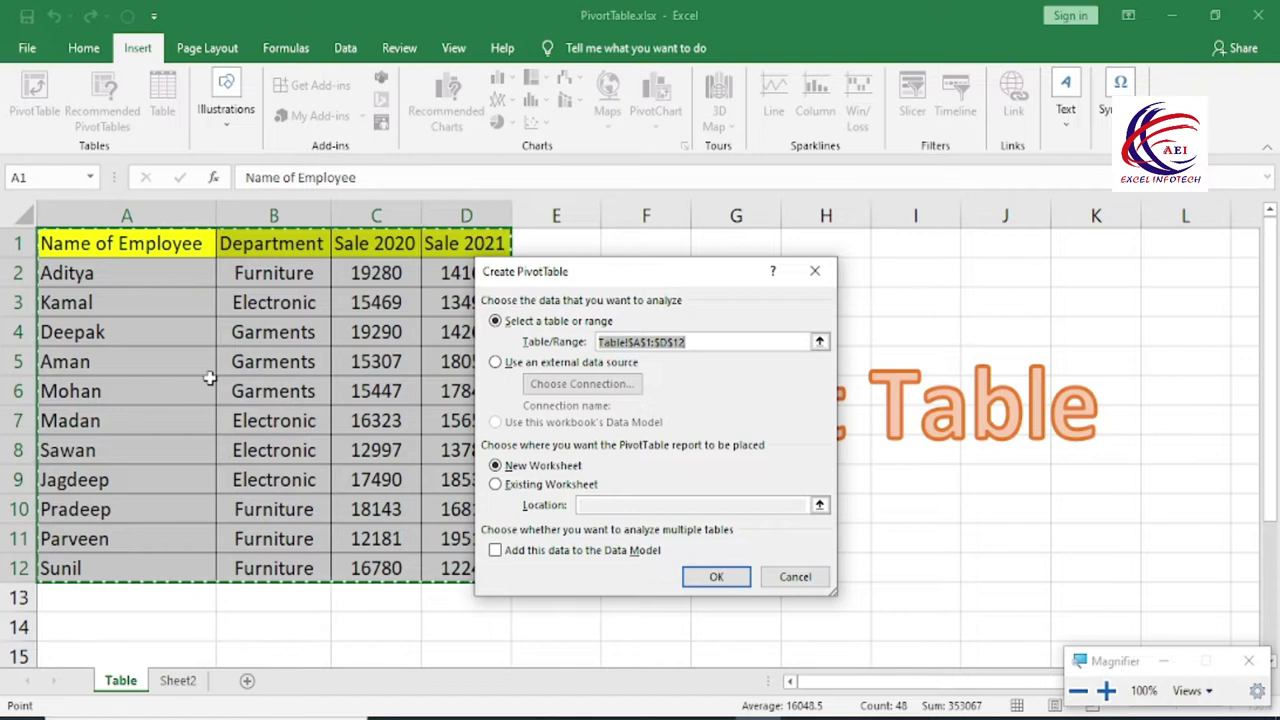
key(super+plus)
key(super+plus)
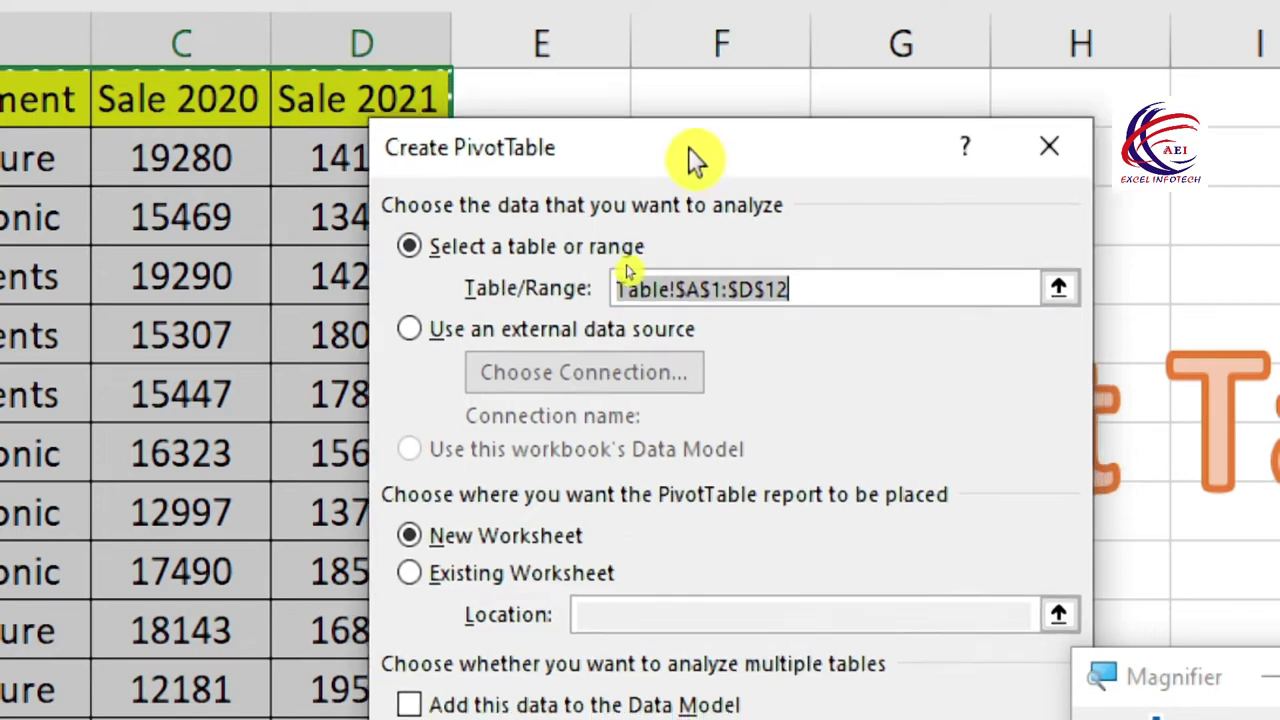
drag(715, 172, 655, 103)
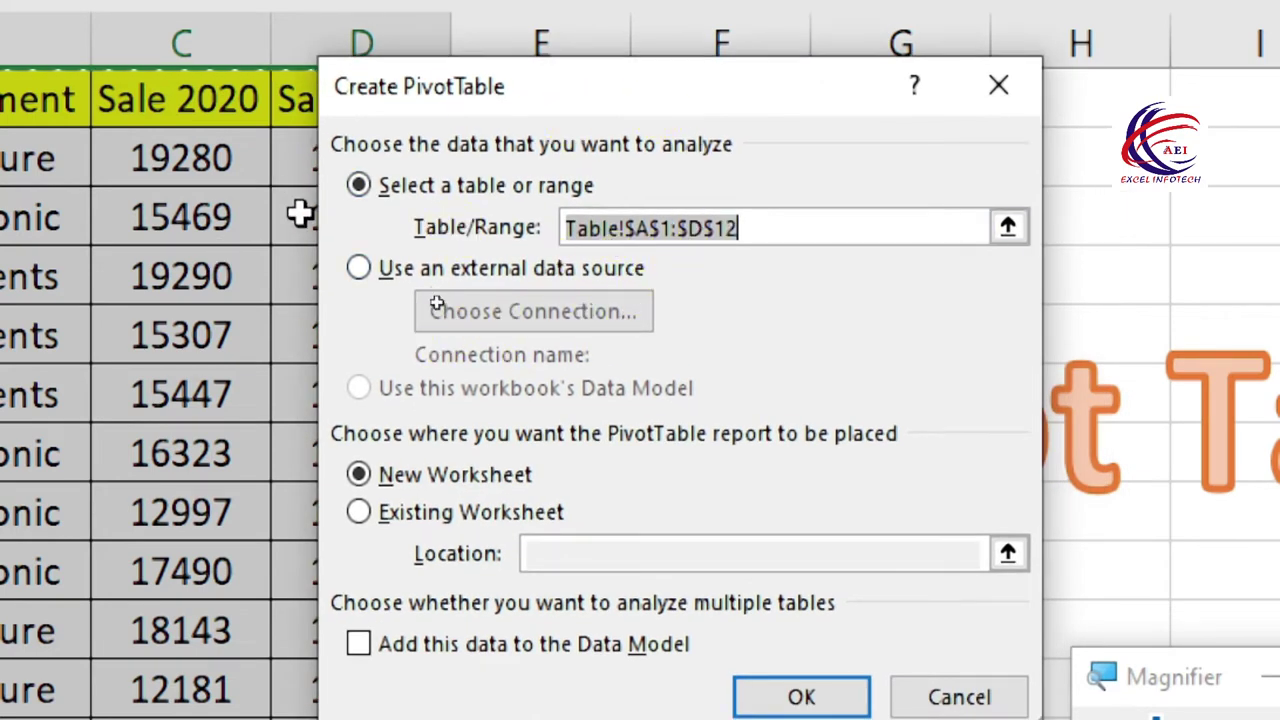
Step: Try Existing Worksheet cell G14, then switch back to New Worksheet and create the PivotTable
click(364, 468)
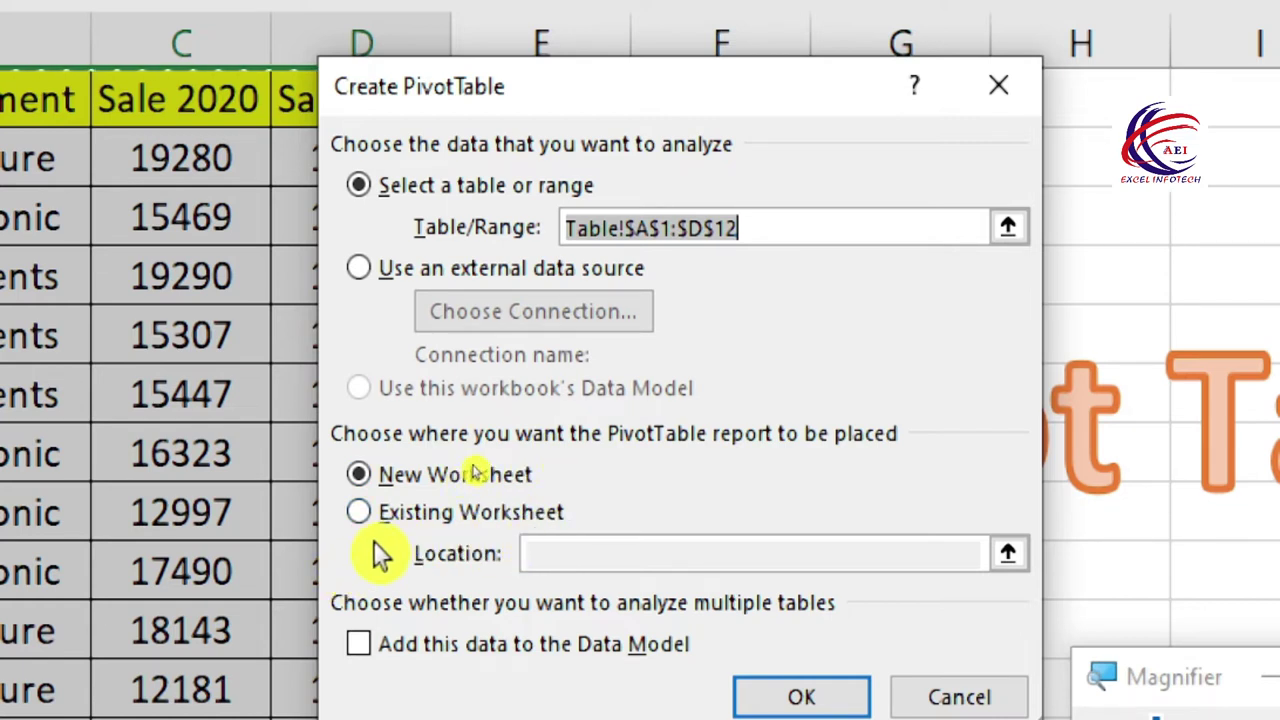
click(402, 515)
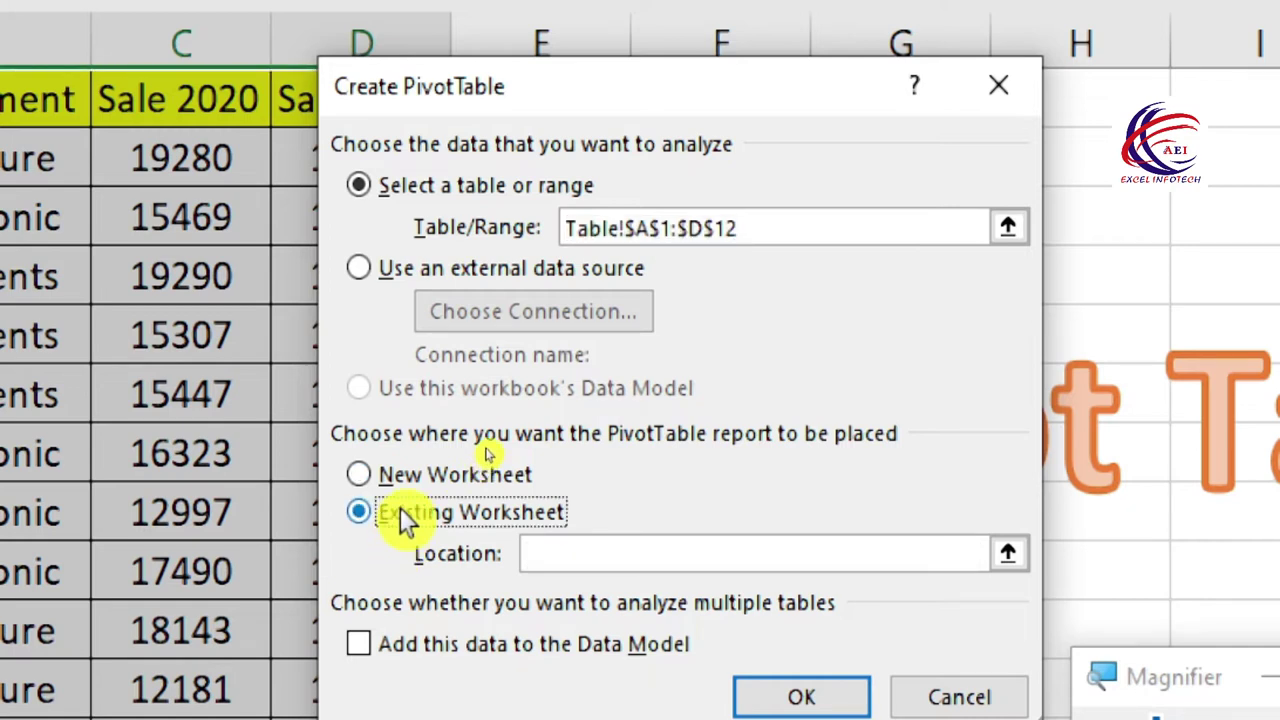
click(543, 550)
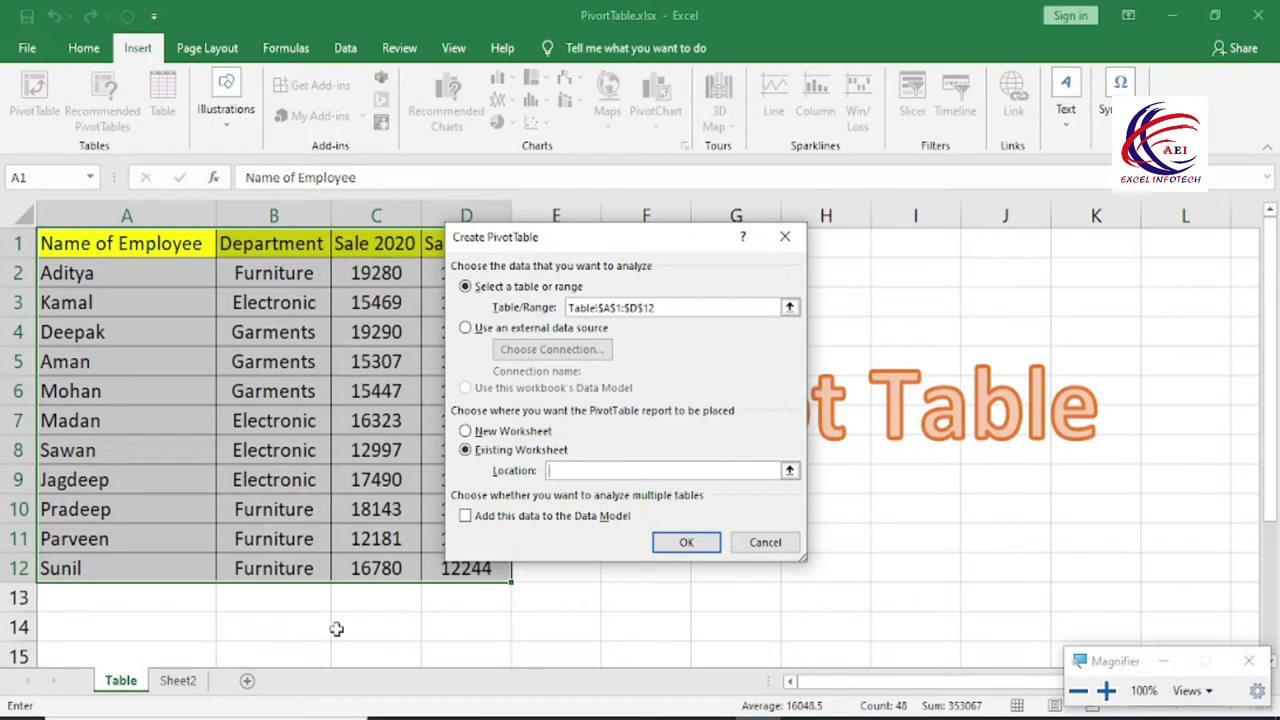
click(737, 620)
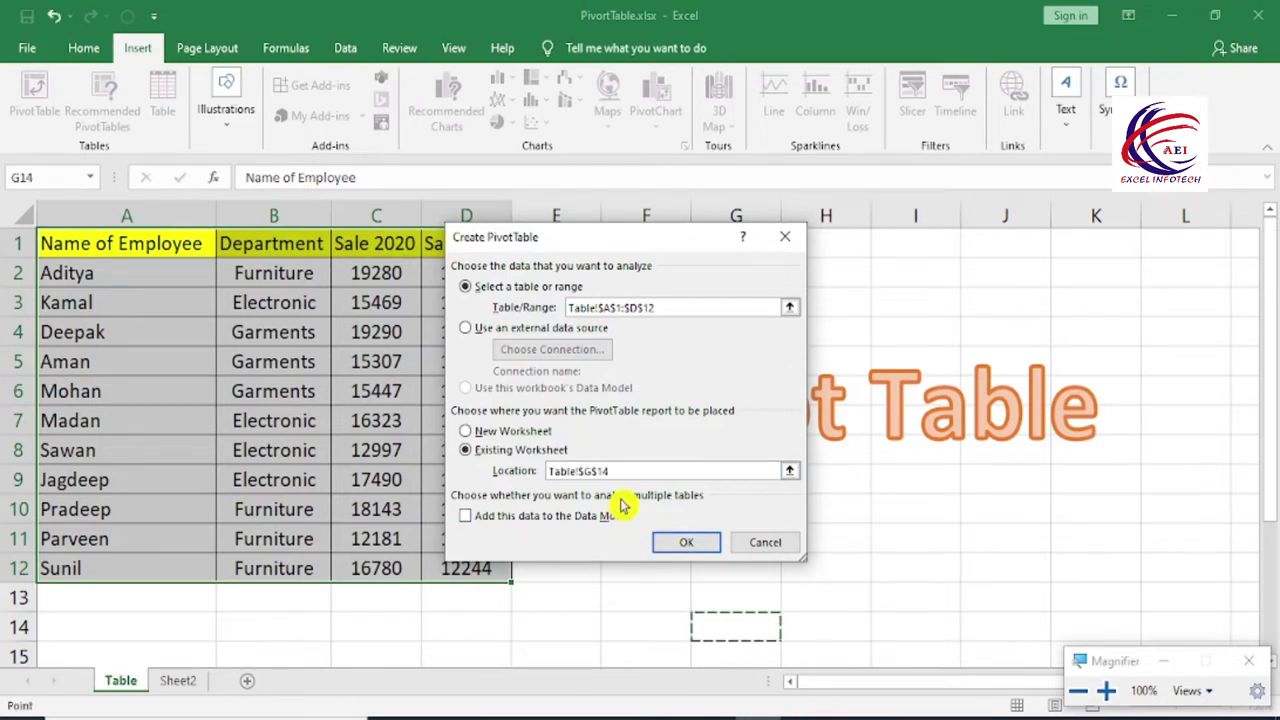
click(467, 451)
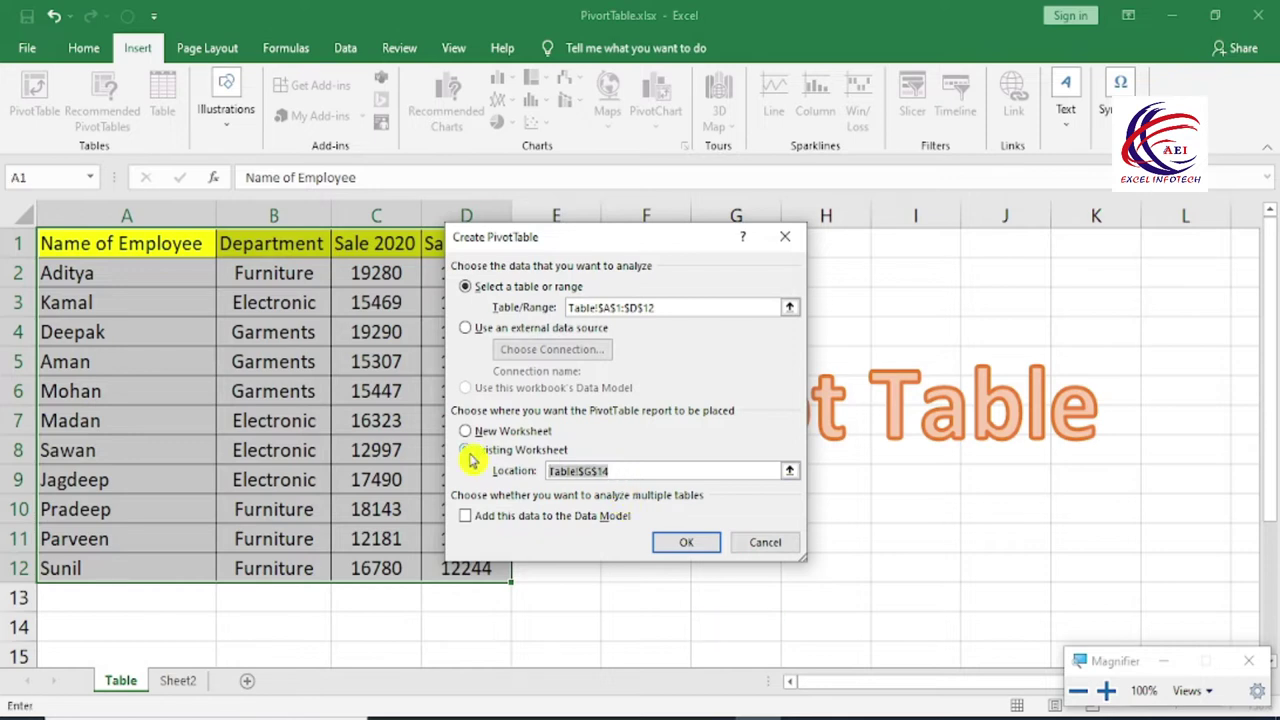
click(472, 434)
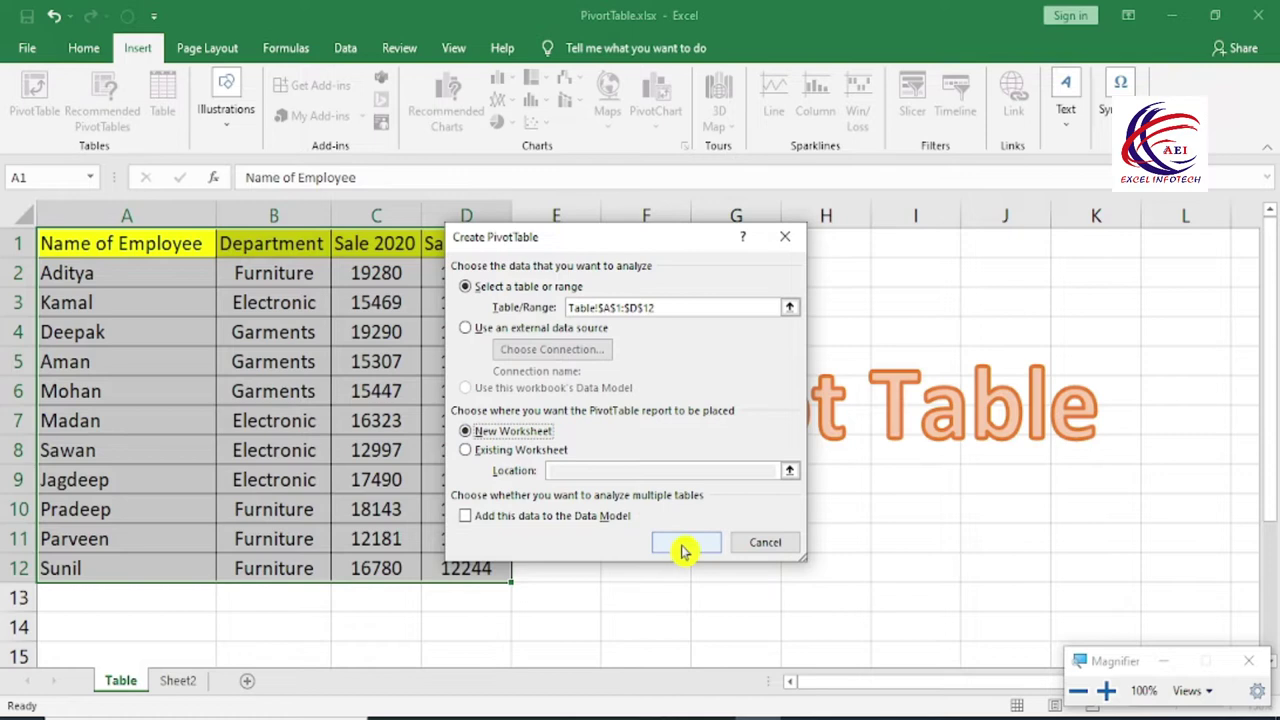
click(684, 545)
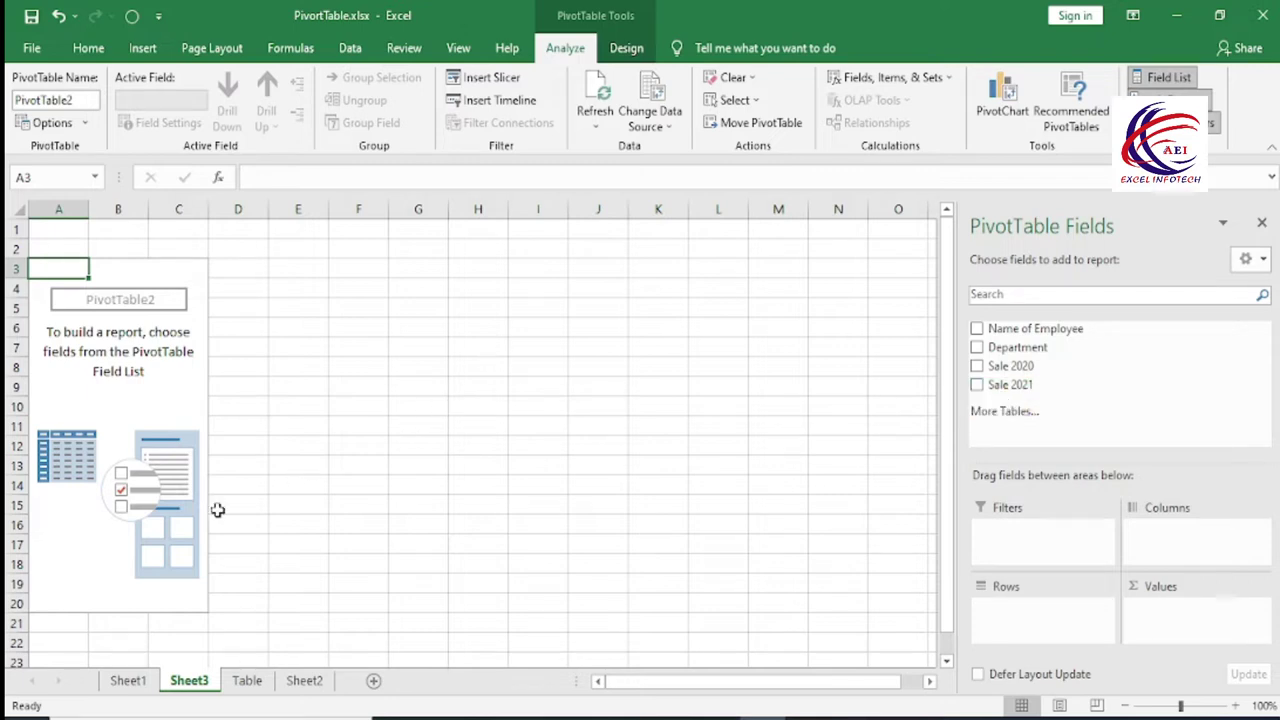
Step: Return to the Table sheet with the employee sales data
click(128, 680)
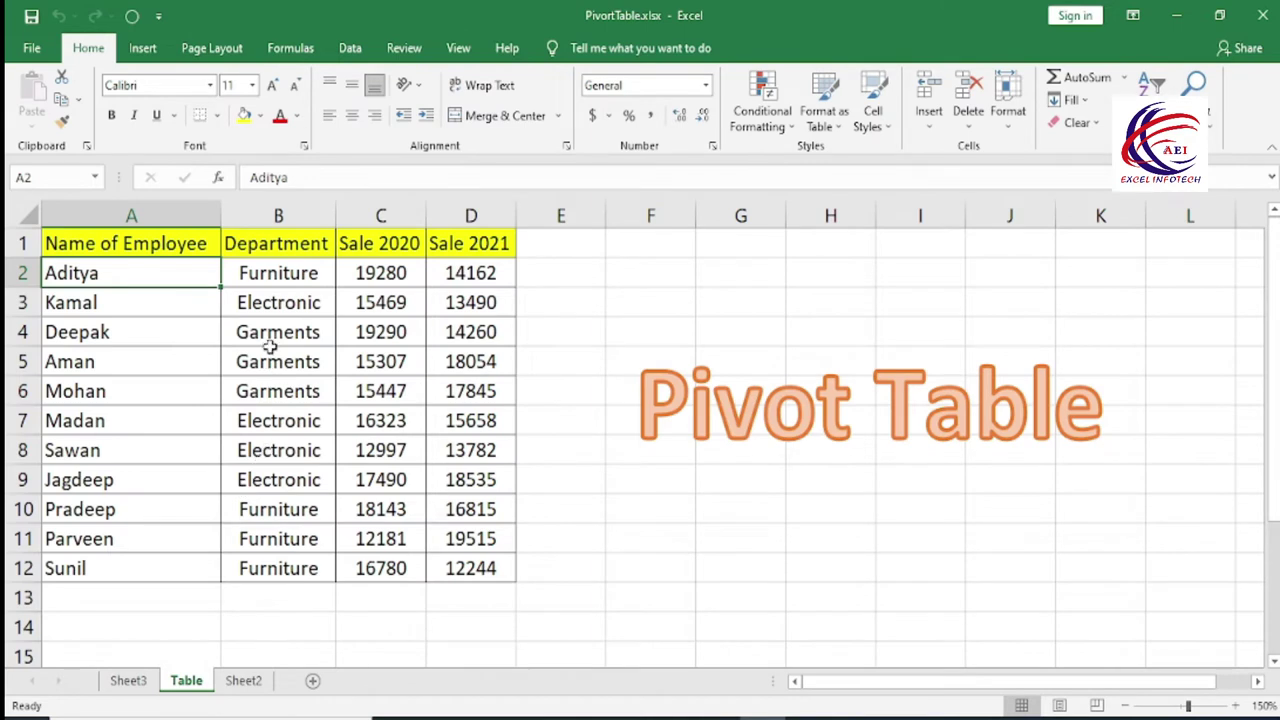
Step: Point out the Furniture department entries in column B
click(270, 340)
click(280, 282)
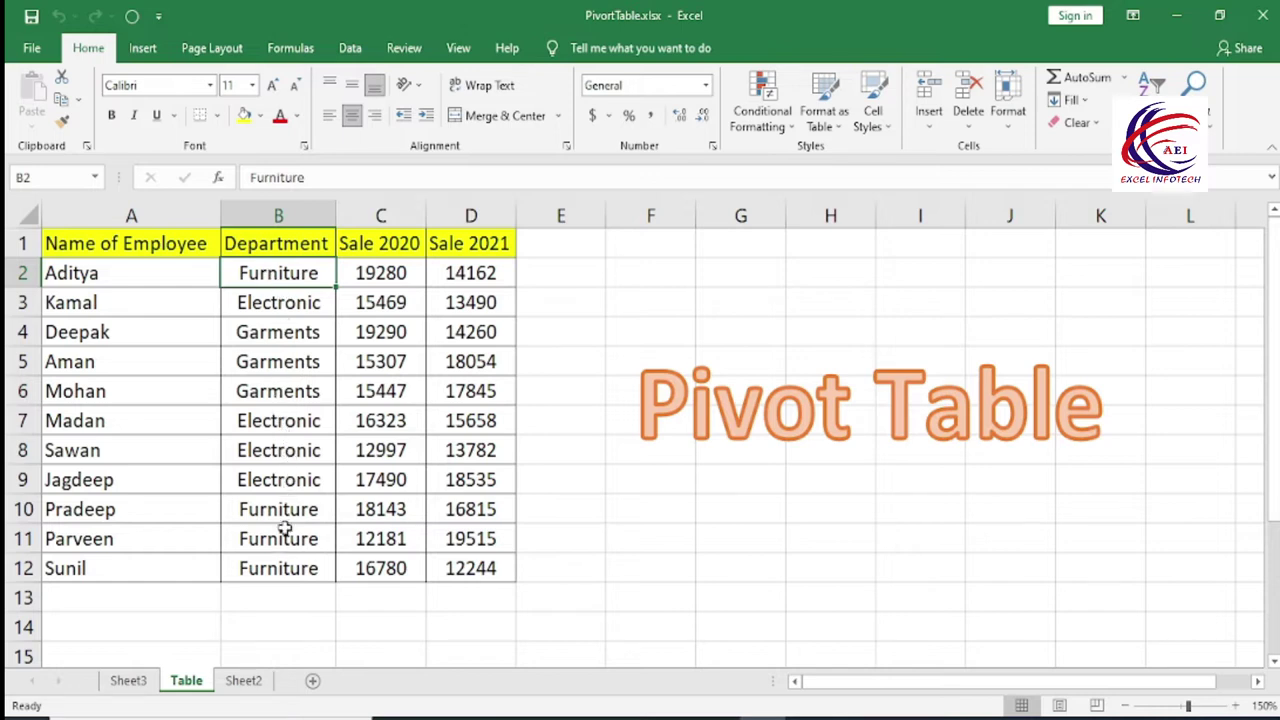
drag(285, 518, 285, 568)
click(282, 276)
Step: Review sales values such as 12997 and the Electronic and Garments entries, then go to Sheet3
click(363, 449)
click(396, 337)
click(438, 400)
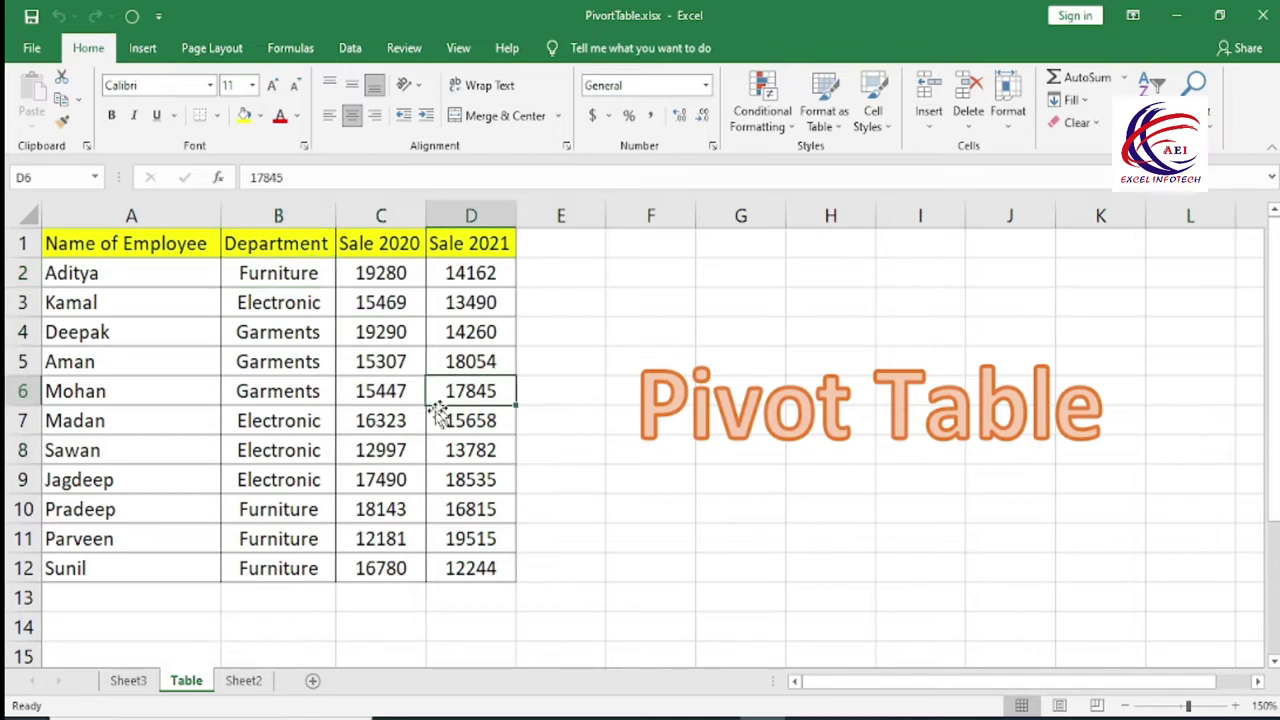
click(368, 427)
click(296, 426)
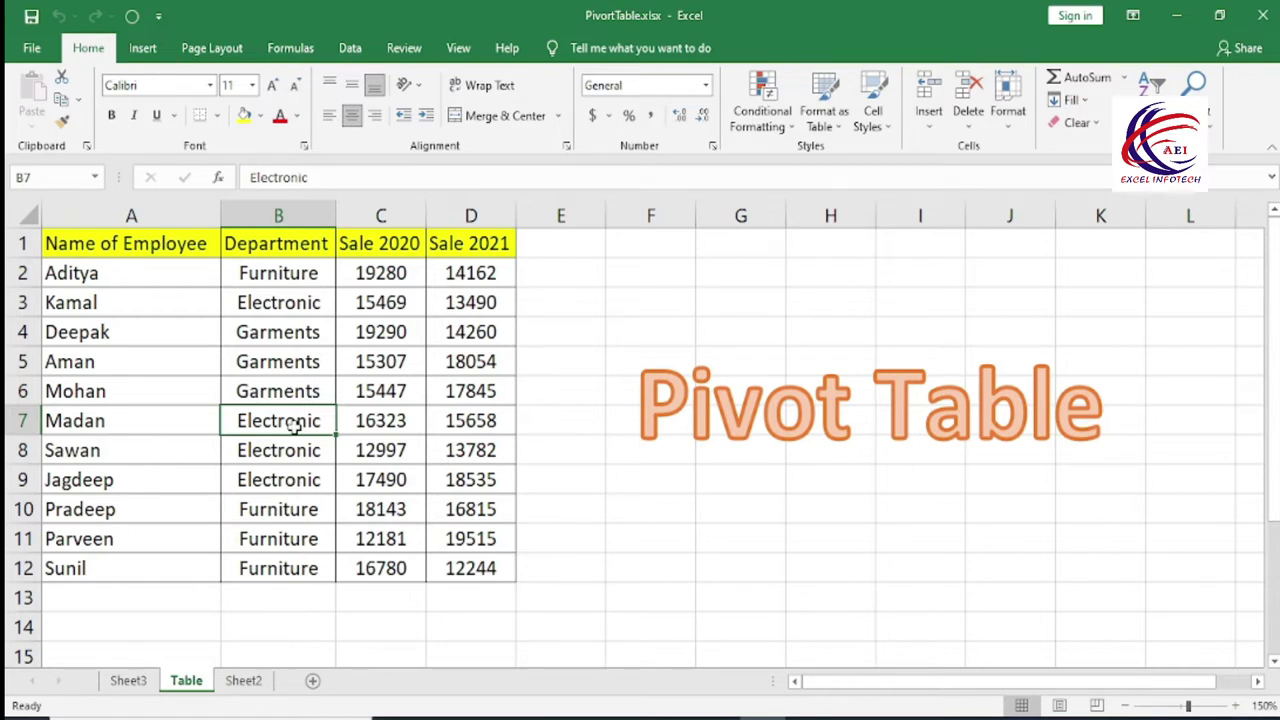
click(297, 361)
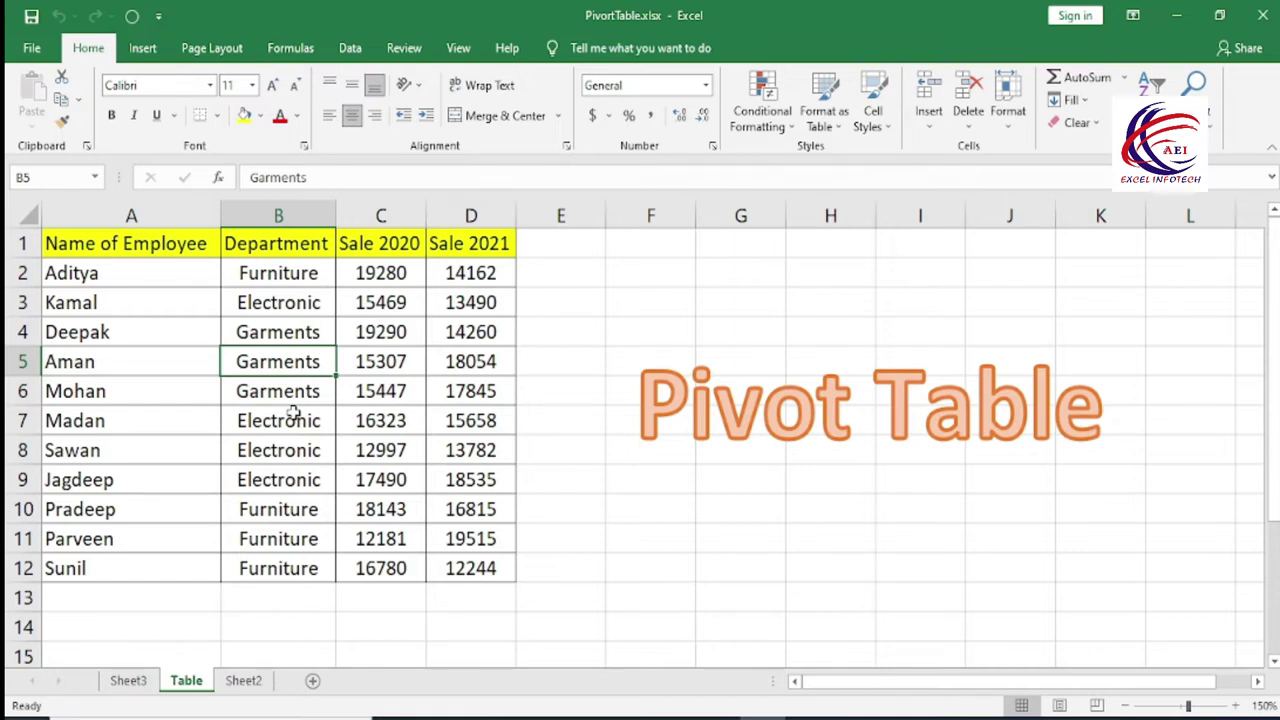
click(358, 402)
click(303, 440)
click(364, 440)
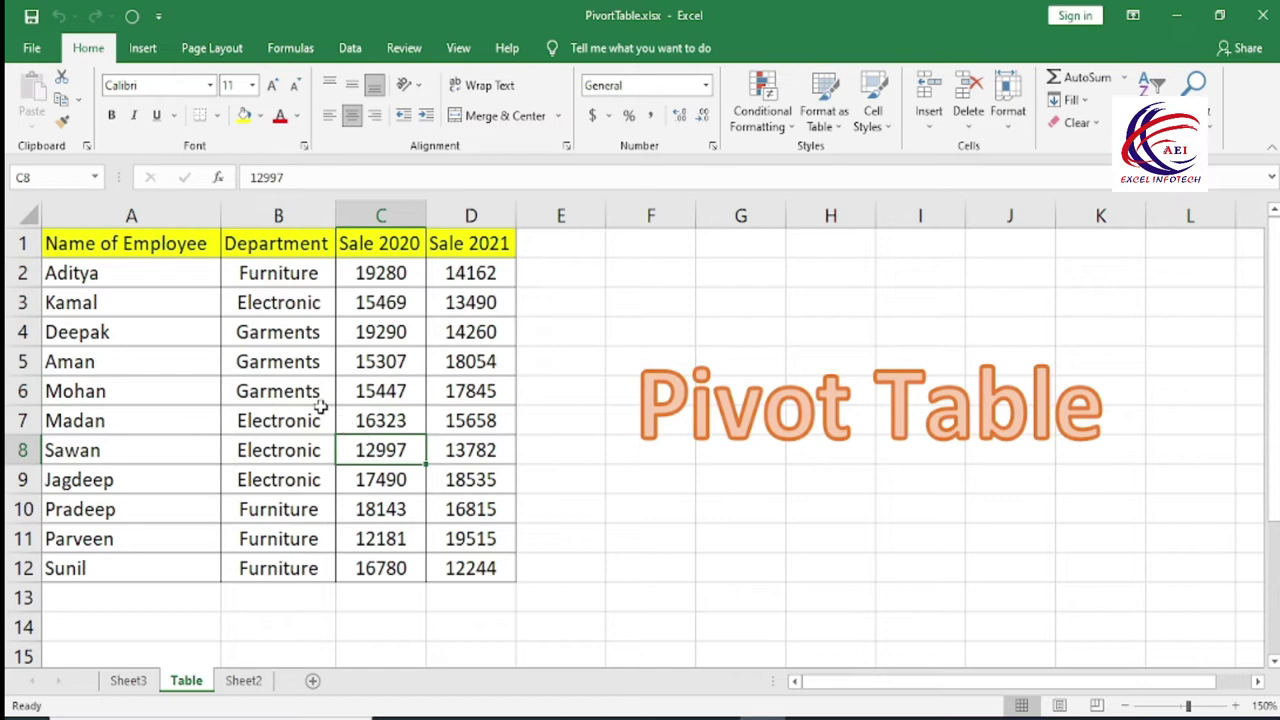
click(320, 408)
click(312, 360)
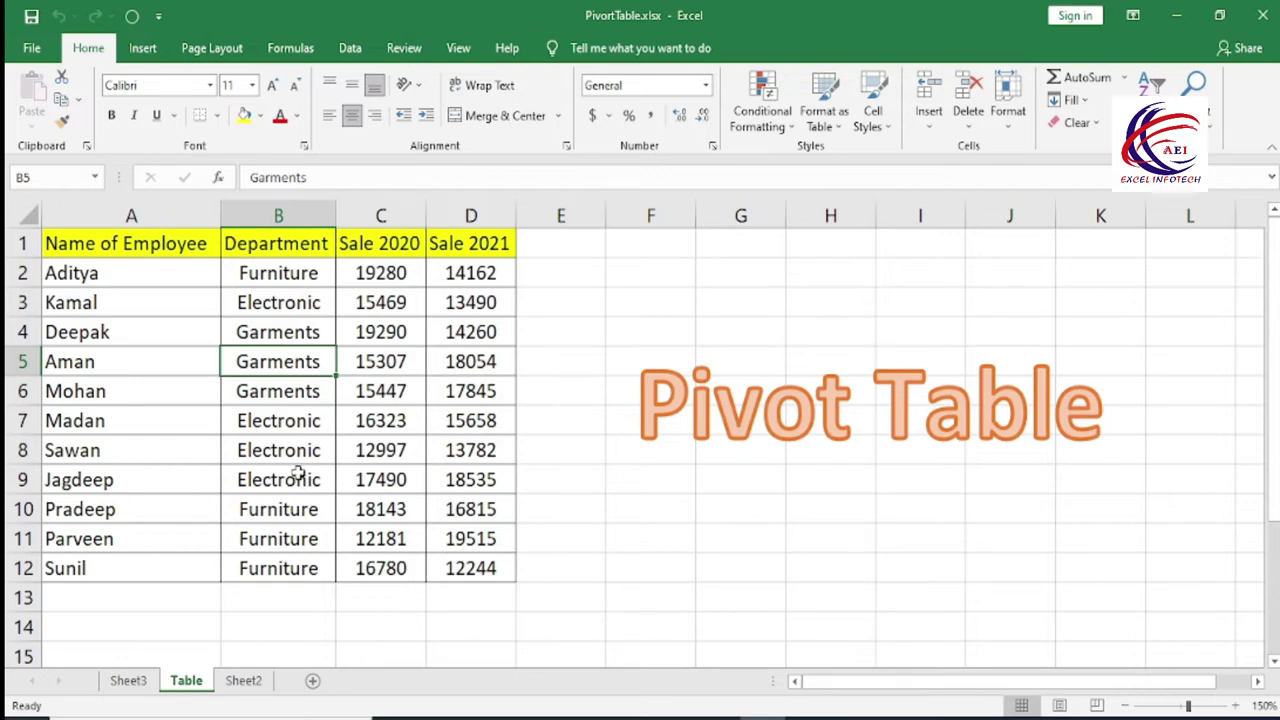
click(128, 684)
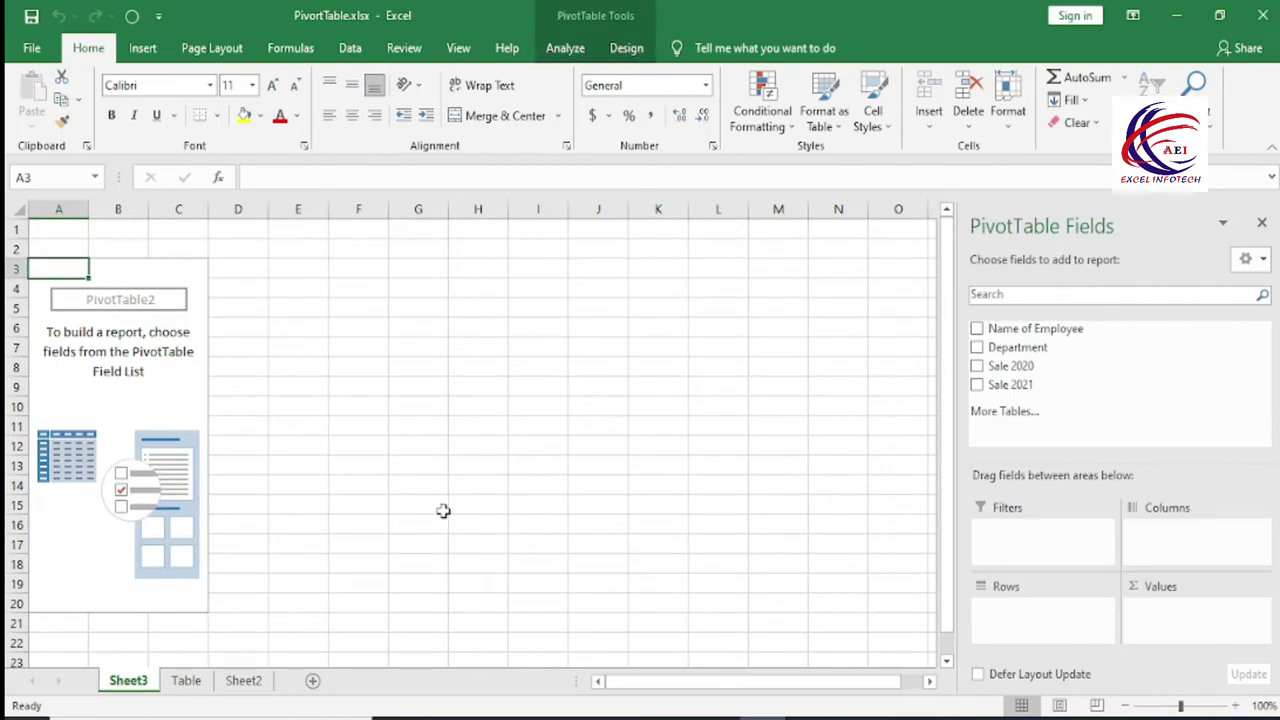
click(186, 680)
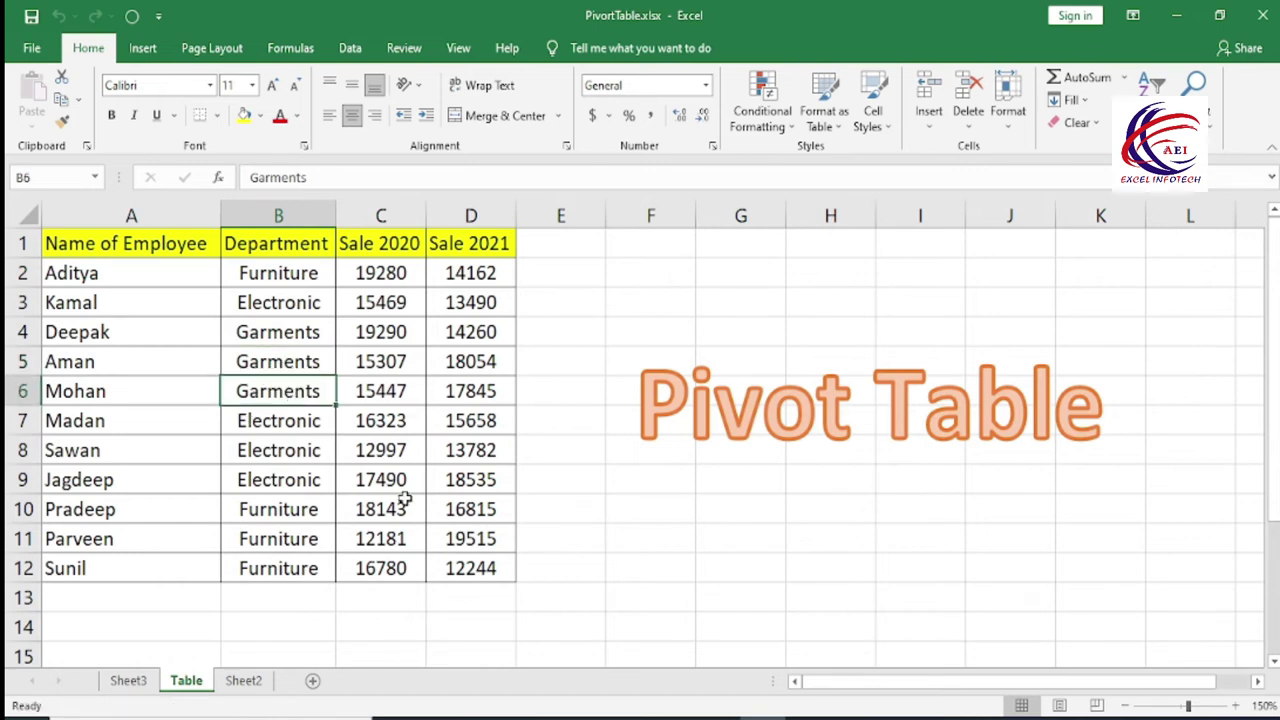
click(140, 684)
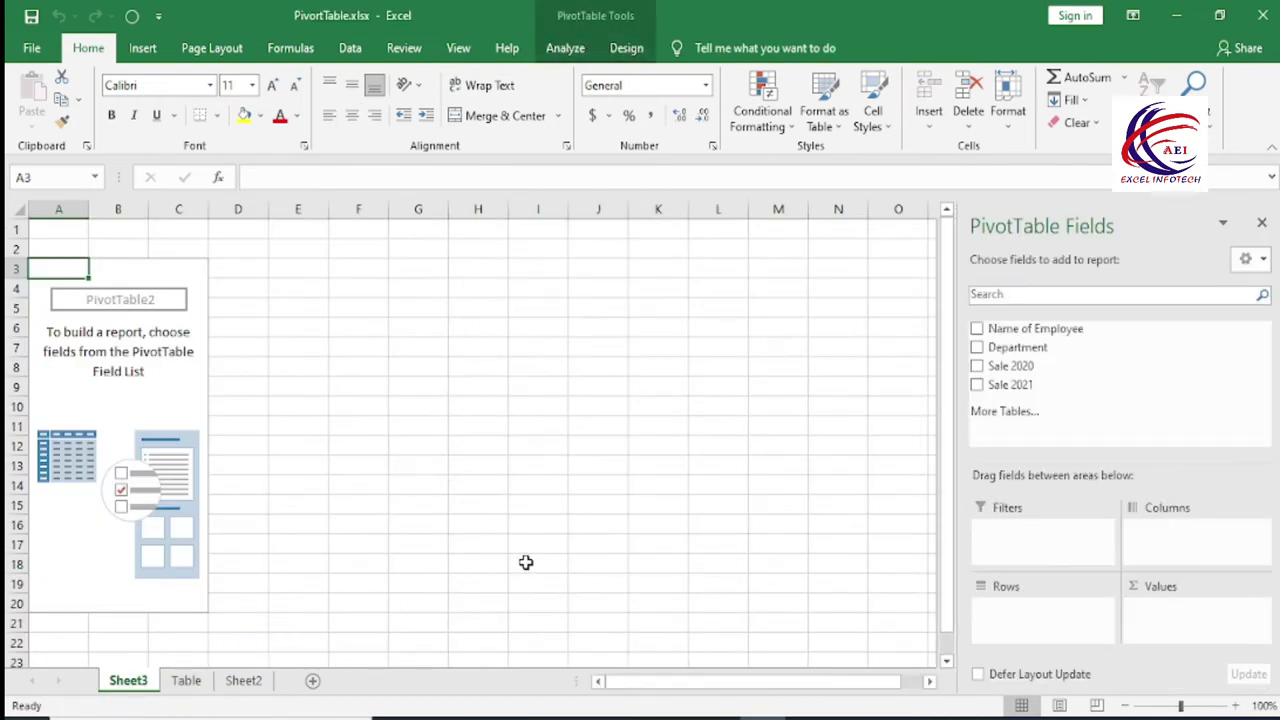
click(977, 348)
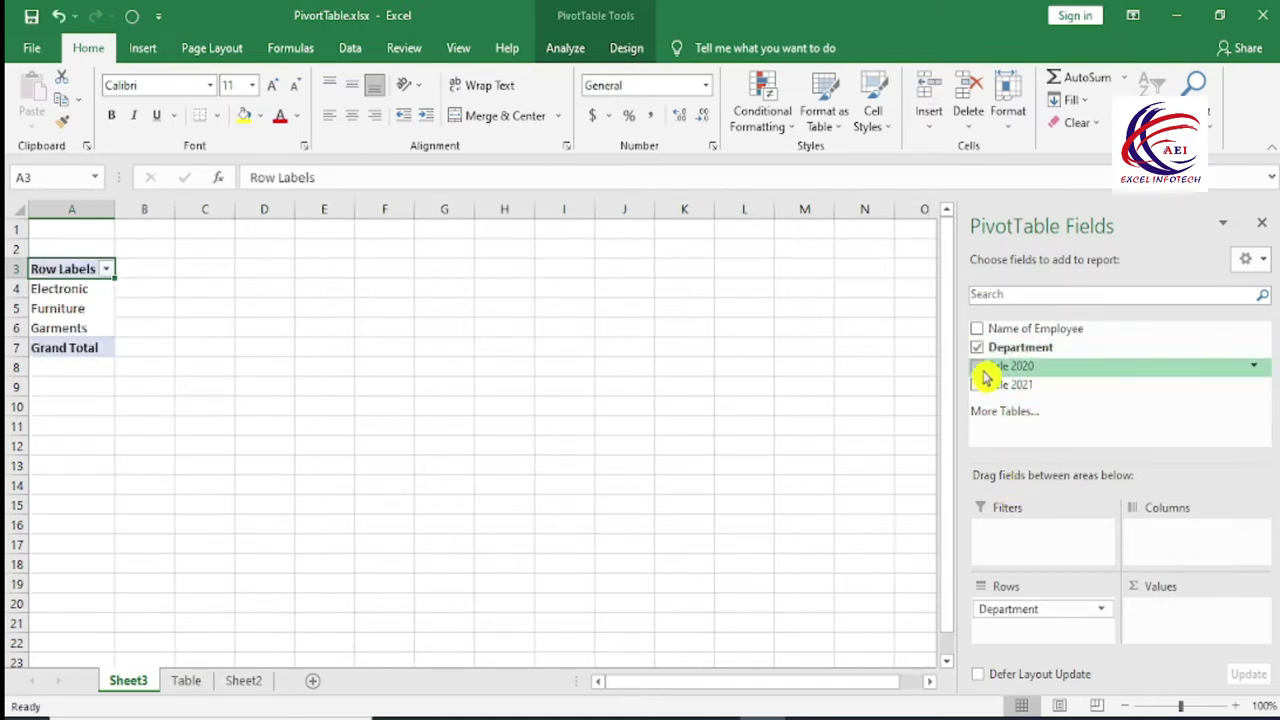
click(977, 367)
click(979, 386)
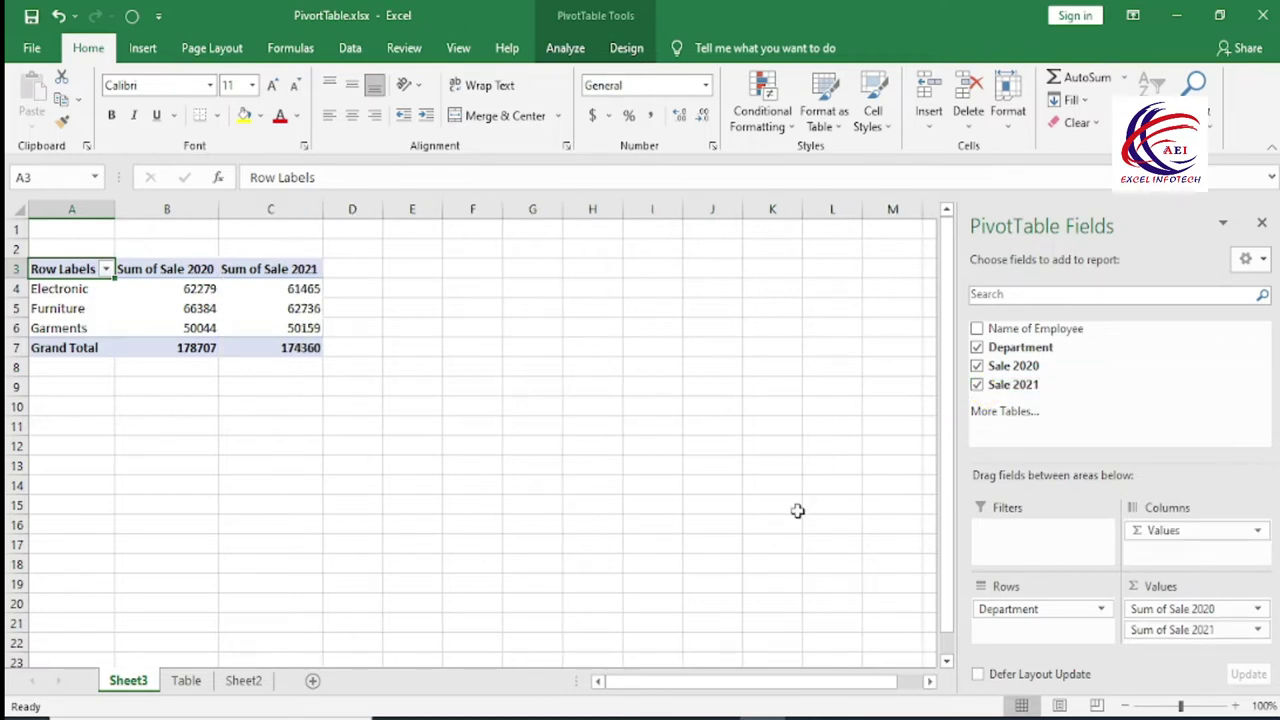
click(95, 290)
click(204, 285)
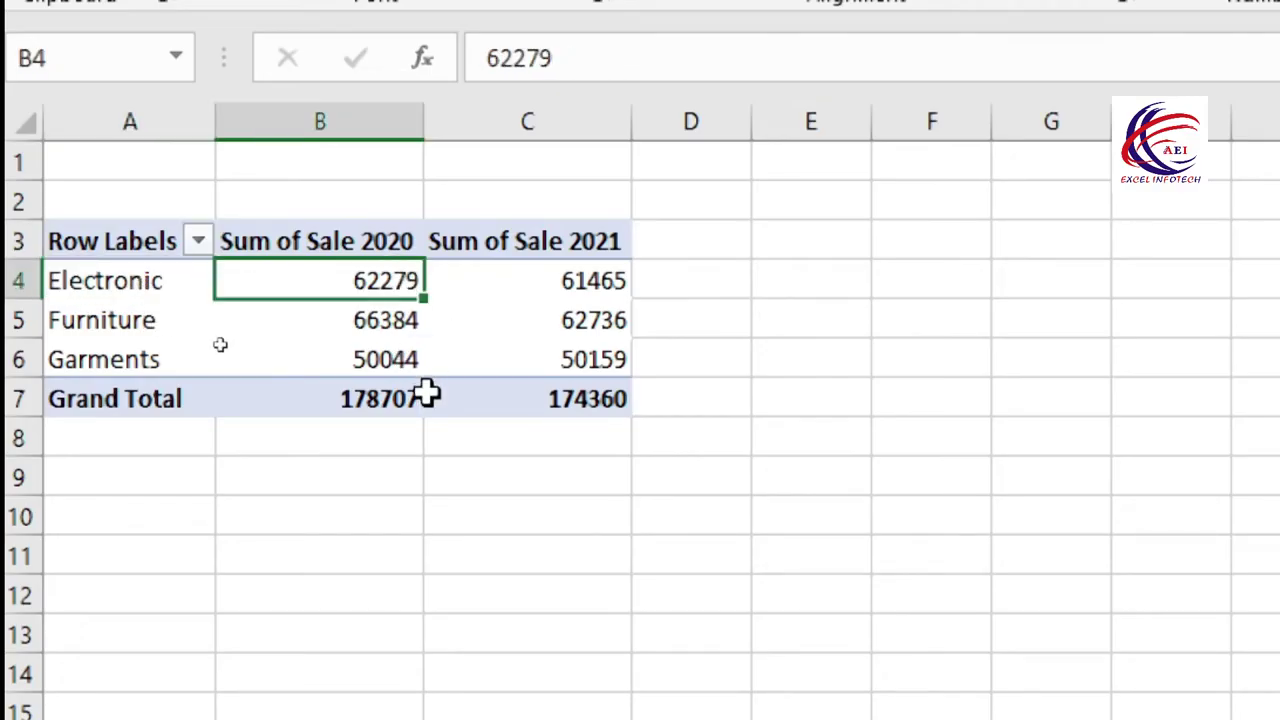
click(208, 290)
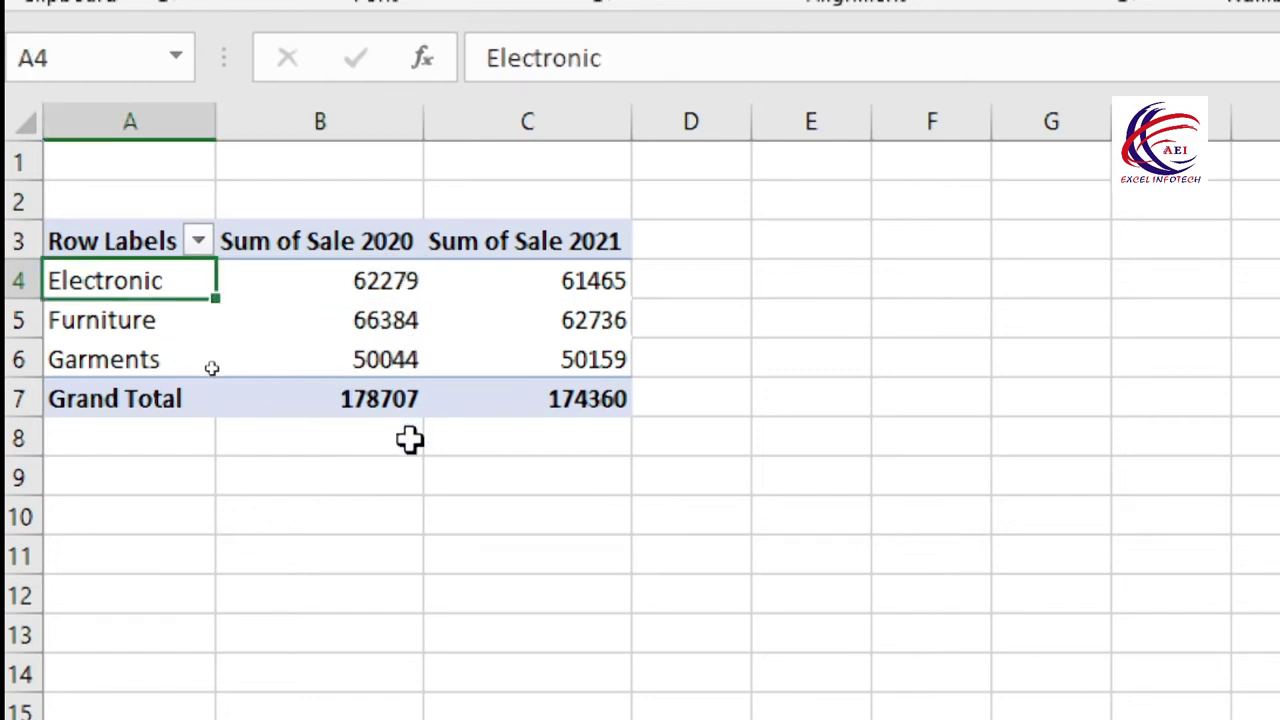
drag(138, 290, 150, 358)
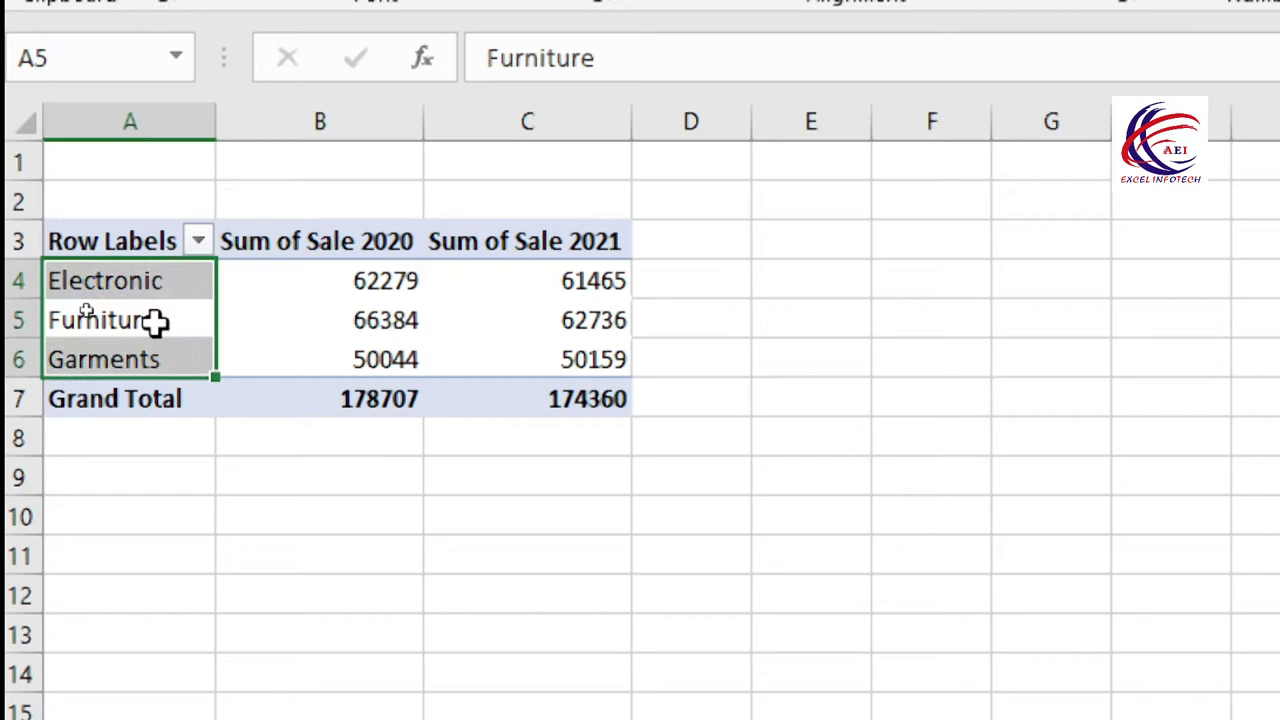
click(385, 318)
click(376, 220)
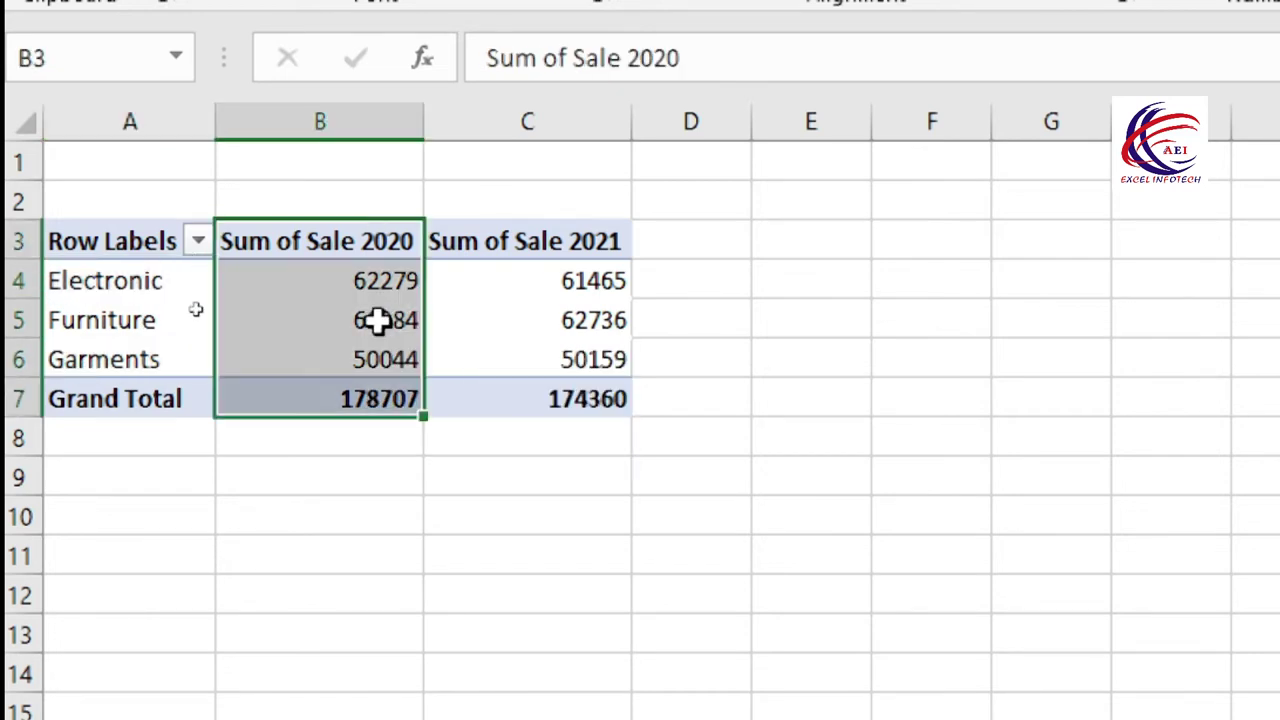
click(569, 222)
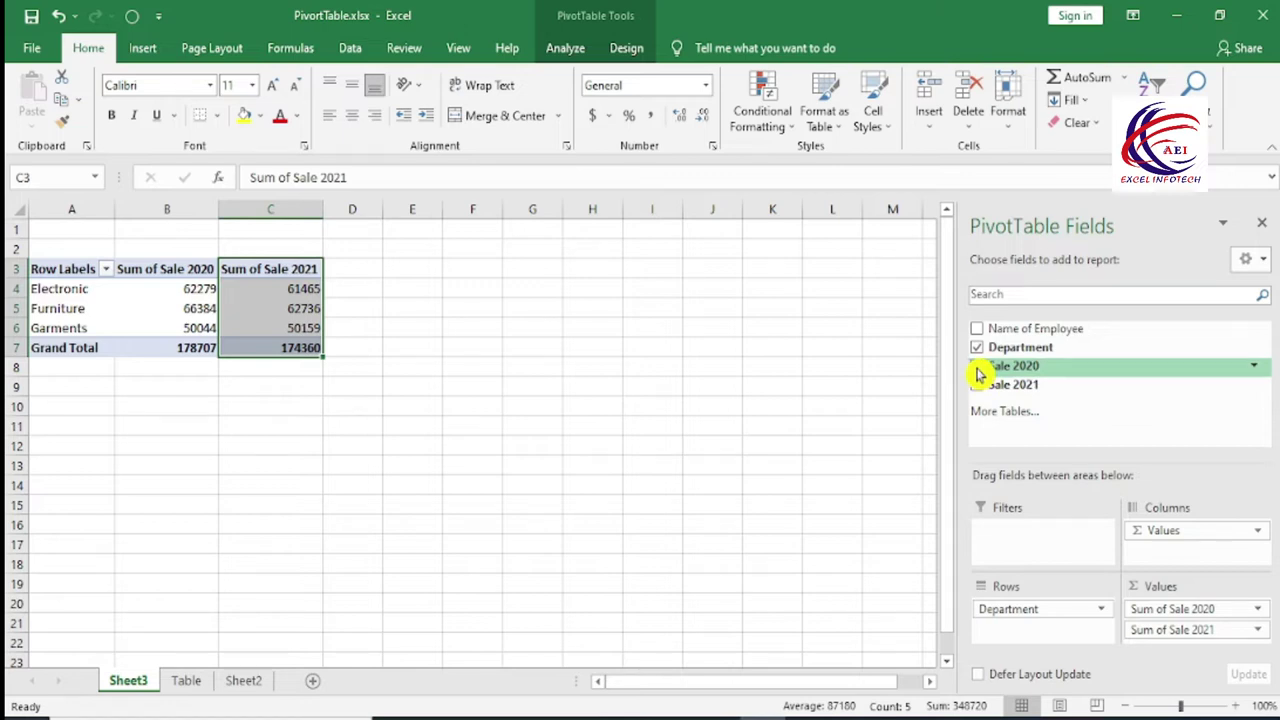
Step: Remove Sale 2020 from the pivot values and zoom the sheet in to 140%
click(977, 366)
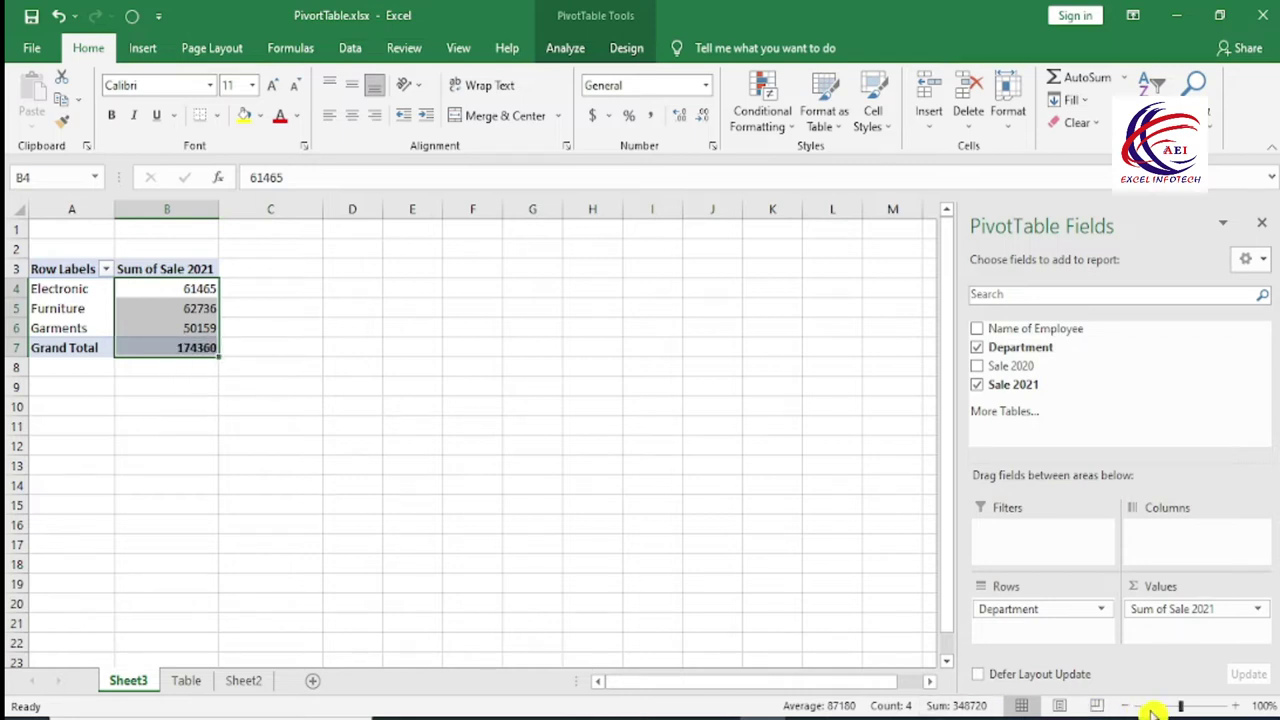
click(1236, 708)
click(1236, 708)
click(1236, 708)
click(1236, 708)
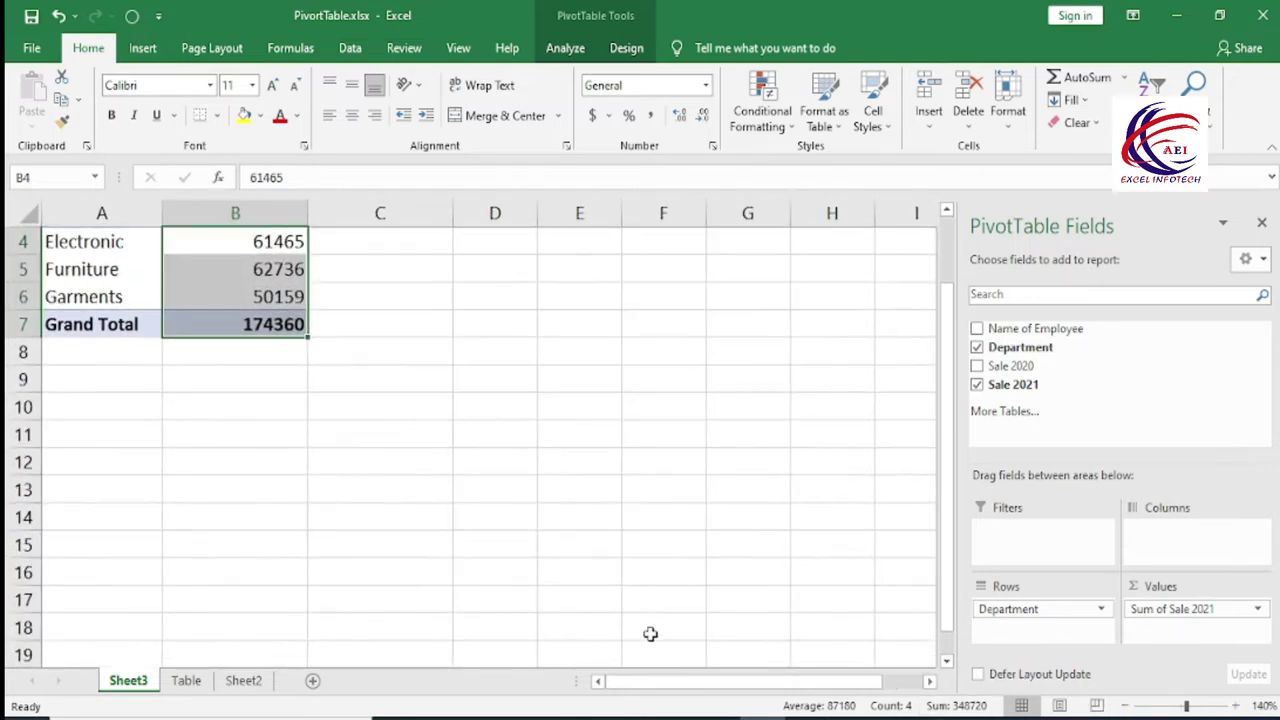
Step: Select the three department labels and the 2021 grand total of 174360
scroll(528, 586, up, 1)
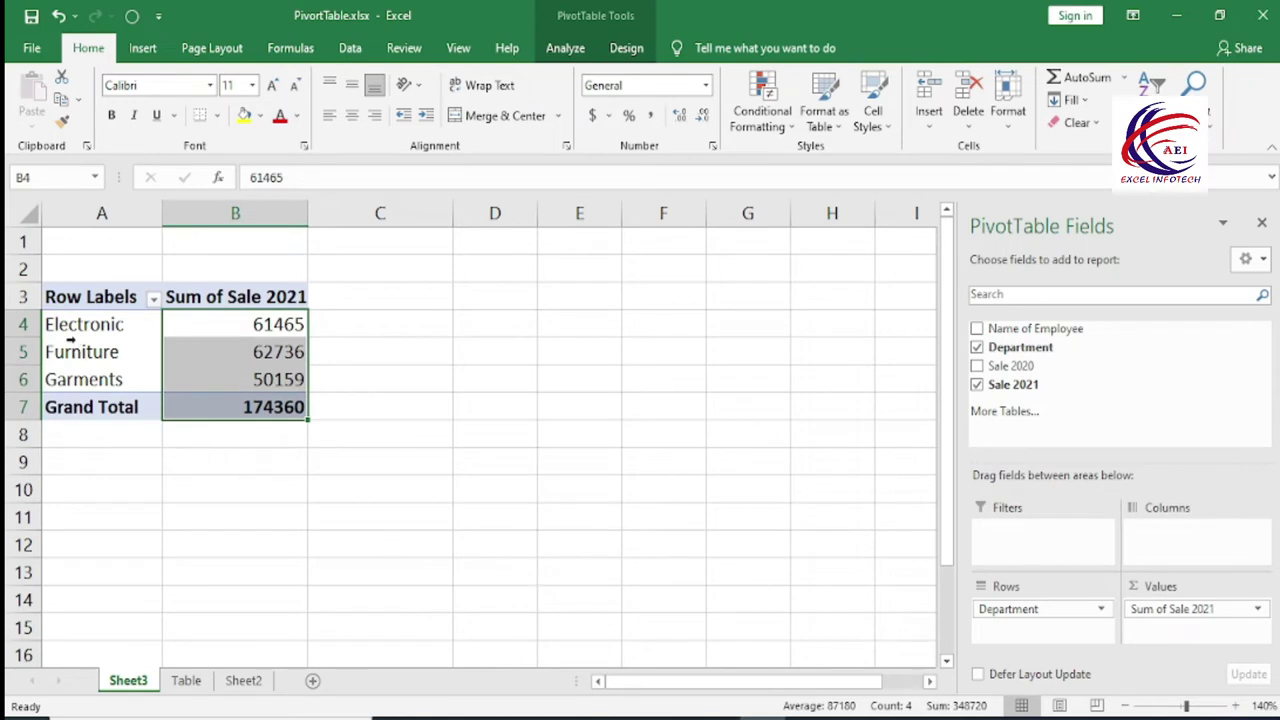
drag(68, 332, 91, 366)
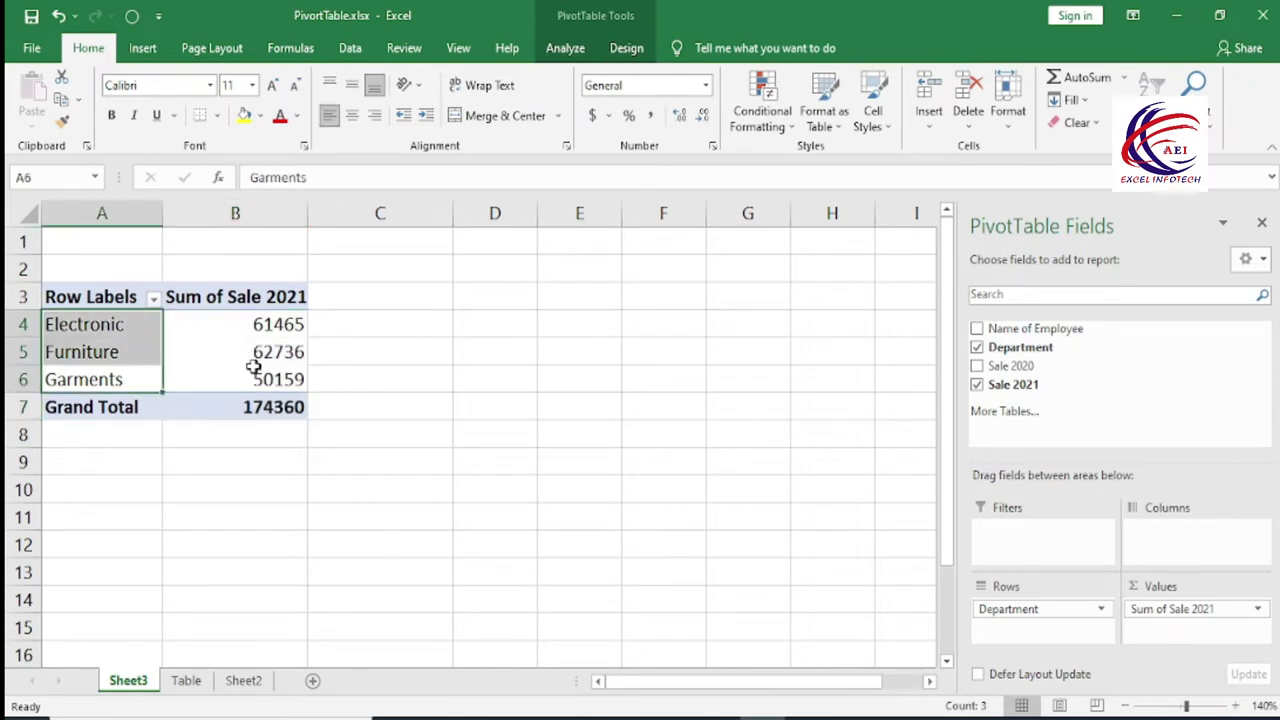
click(112, 381)
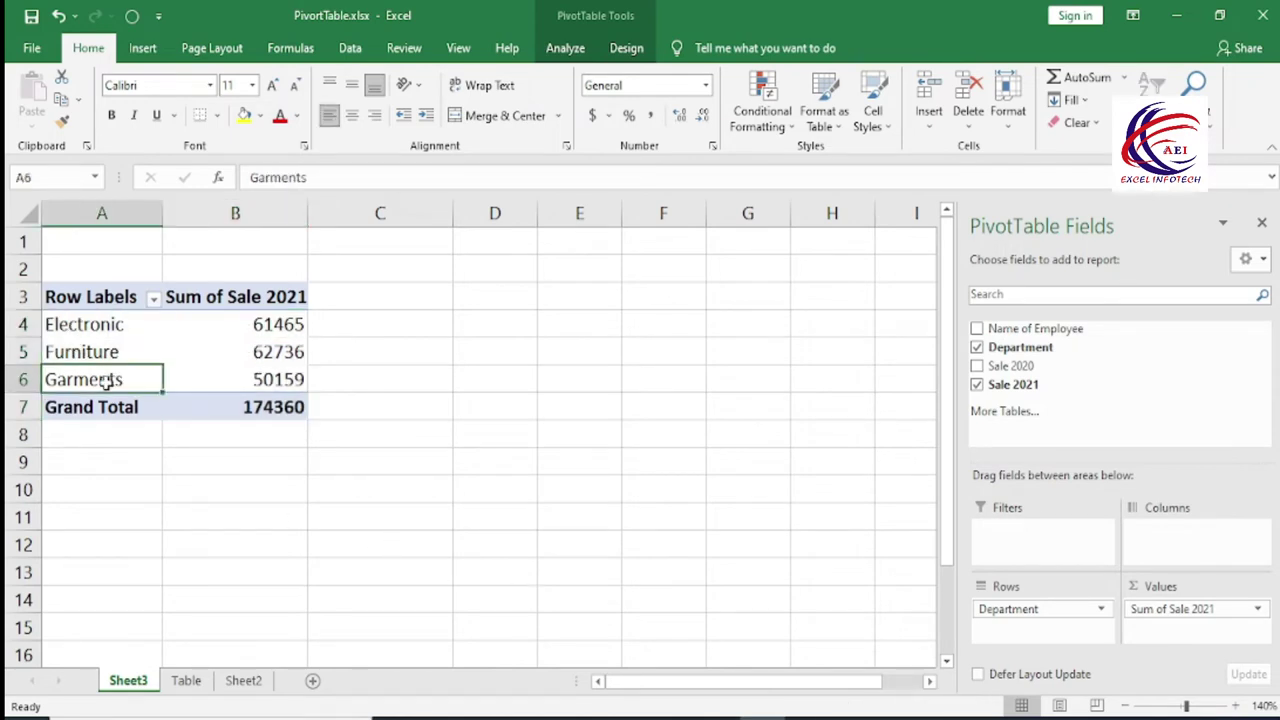
click(281, 413)
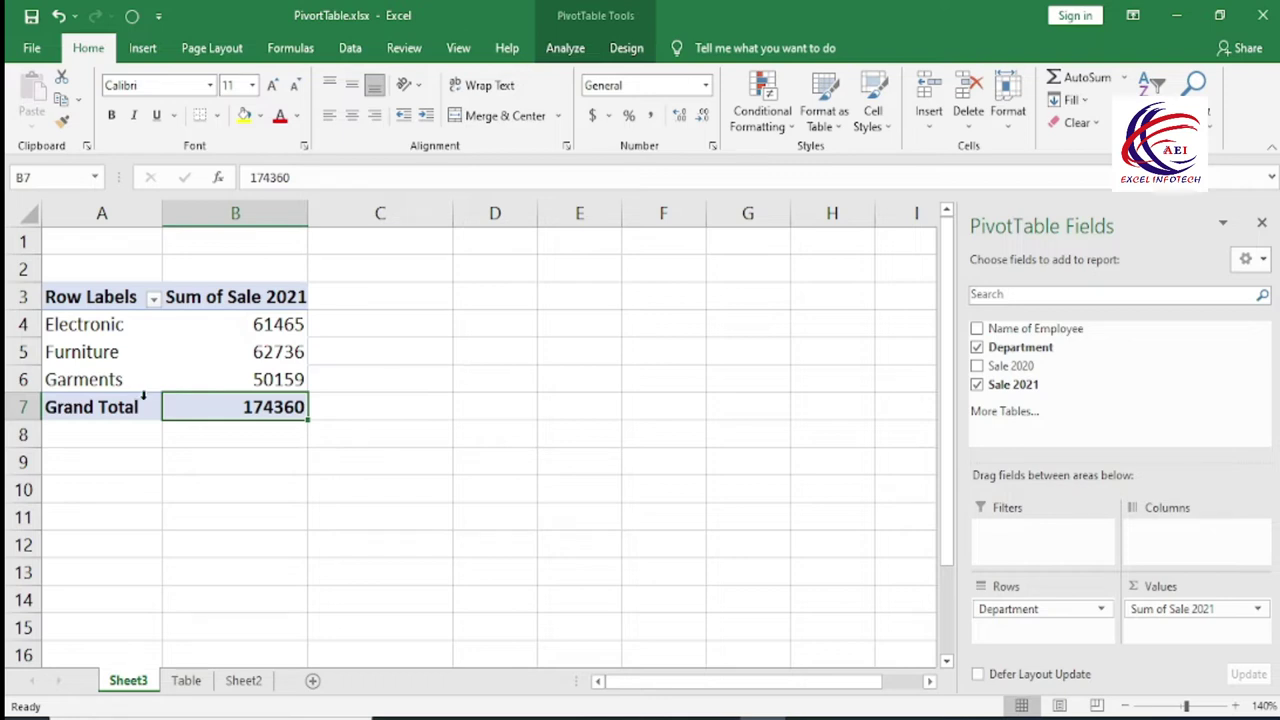
Step: Filter the Department row labels to show only Electronic
click(153, 298)
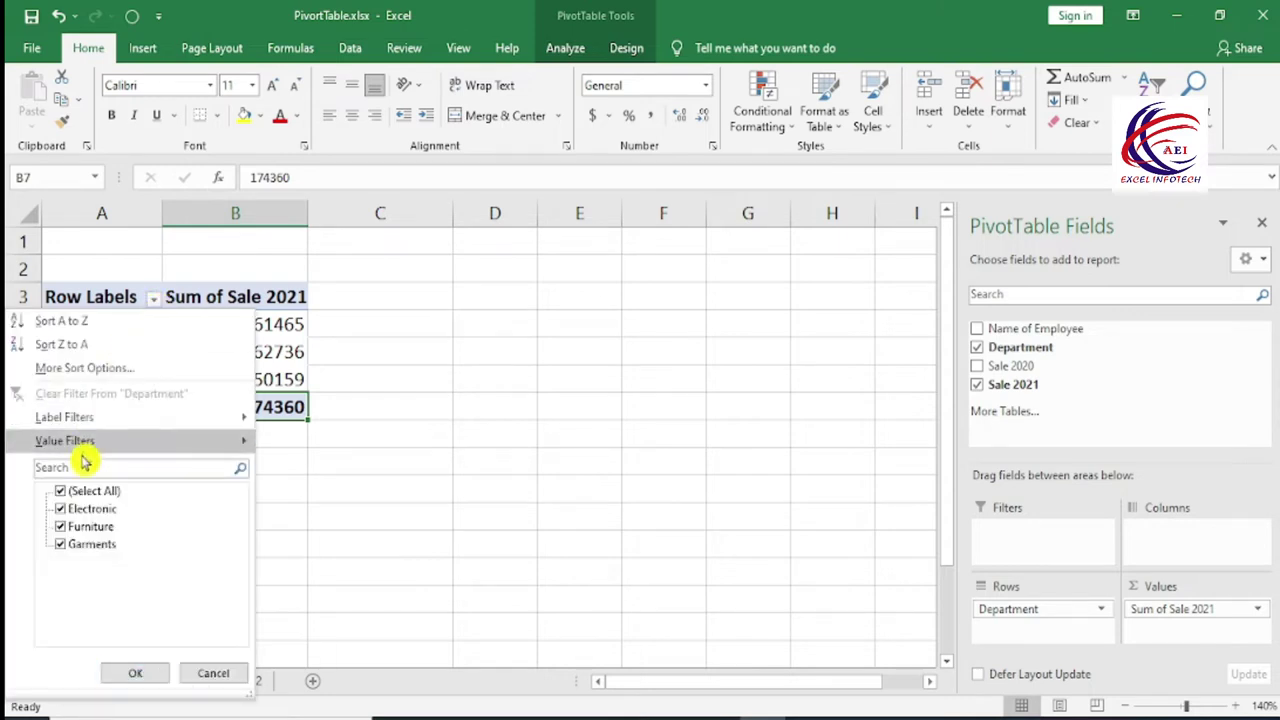
click(61, 492)
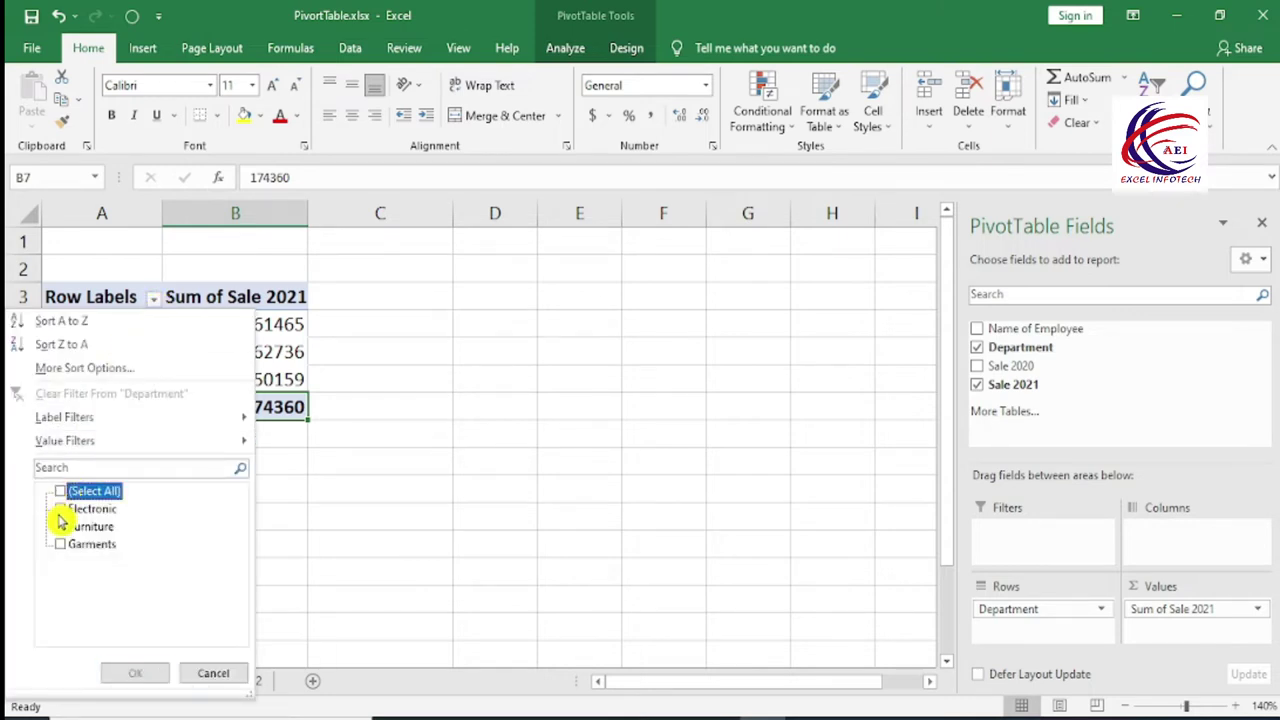
click(60, 509)
click(60, 526)
click(60, 544)
click(135, 673)
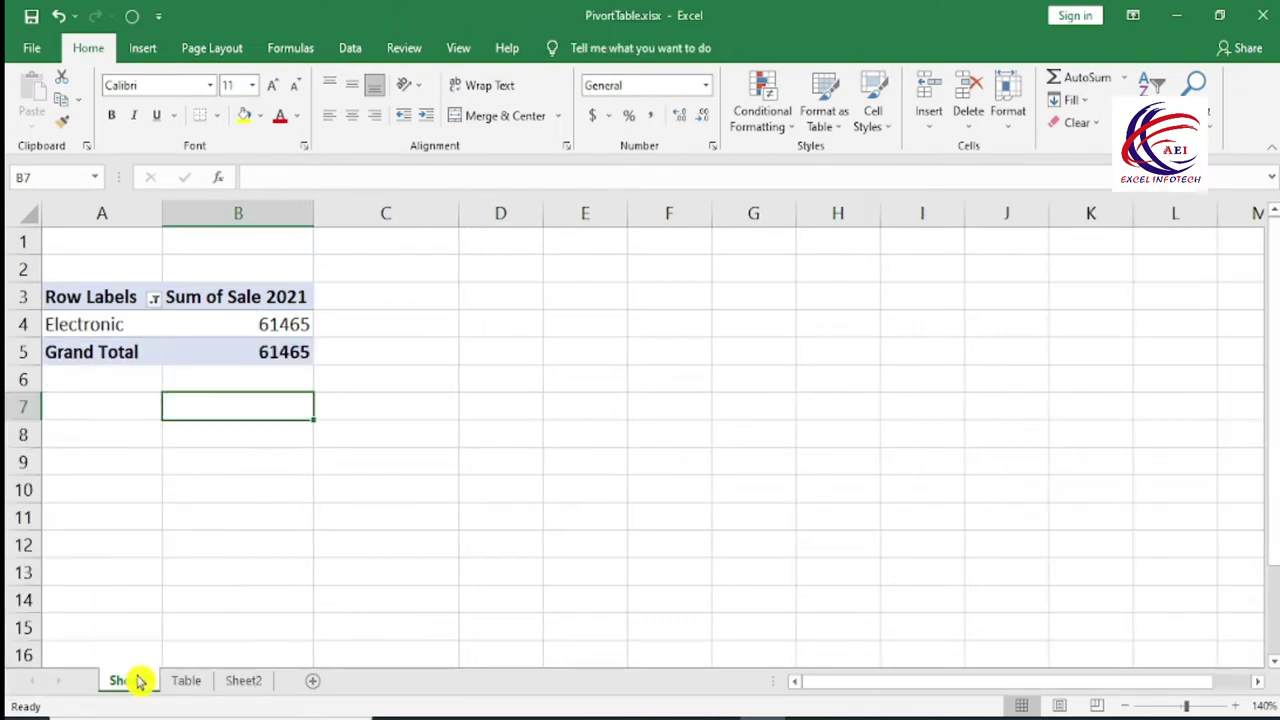
Step: Select the Electronic label, its 2021 sales and the 61465 grand total
click(119, 326)
click(178, 325)
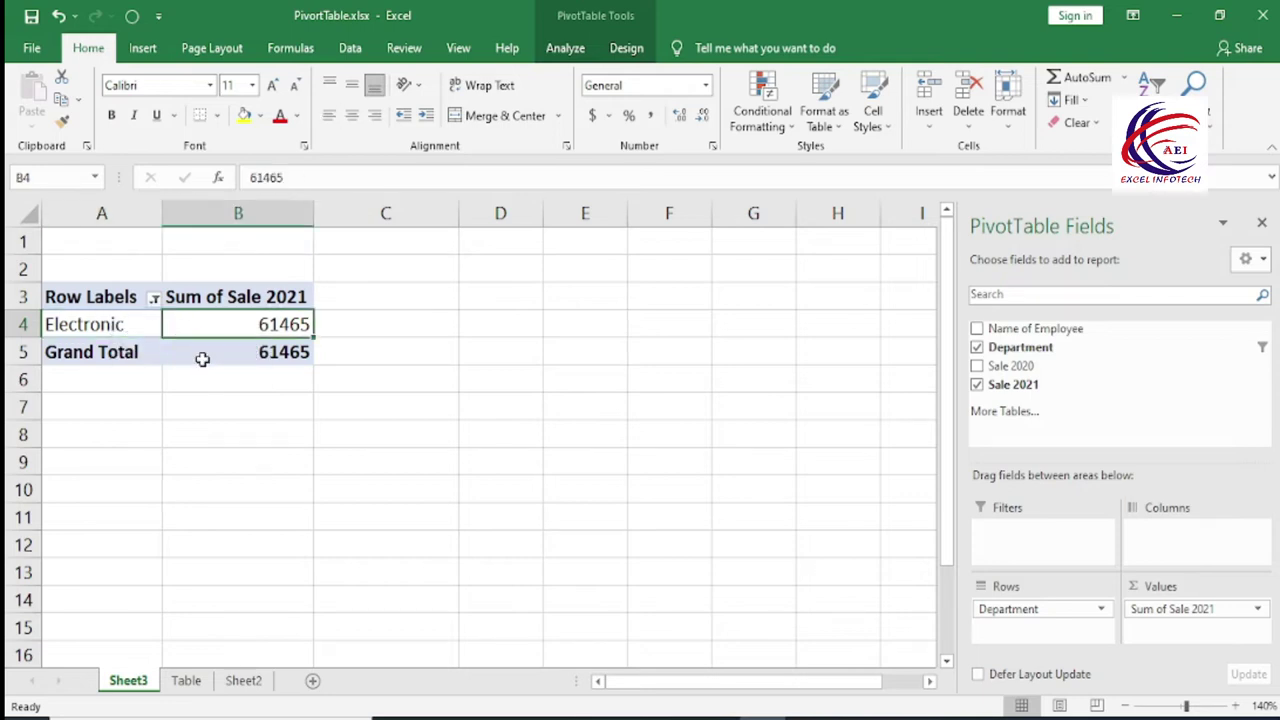
click(216, 352)
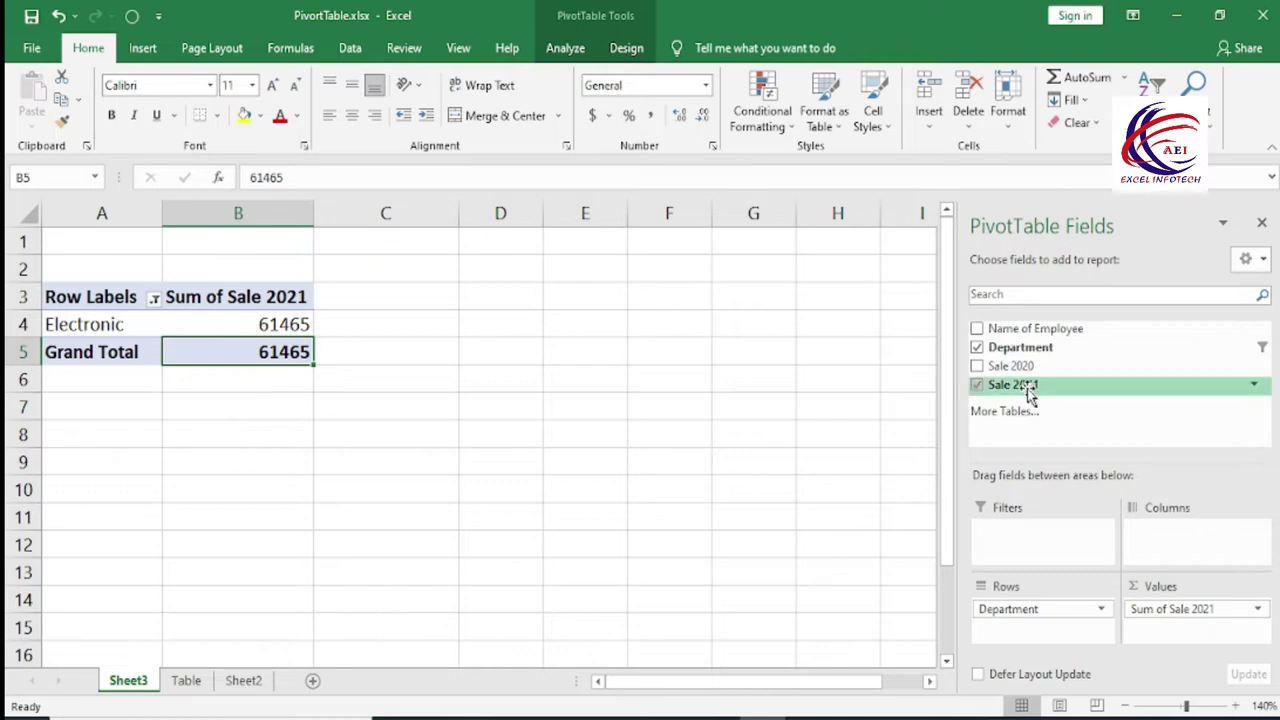
Step: Re-add Sale 2020, then uncheck Department, Sale 2020 and Sale 2021 to empty the pivot
click(978, 367)
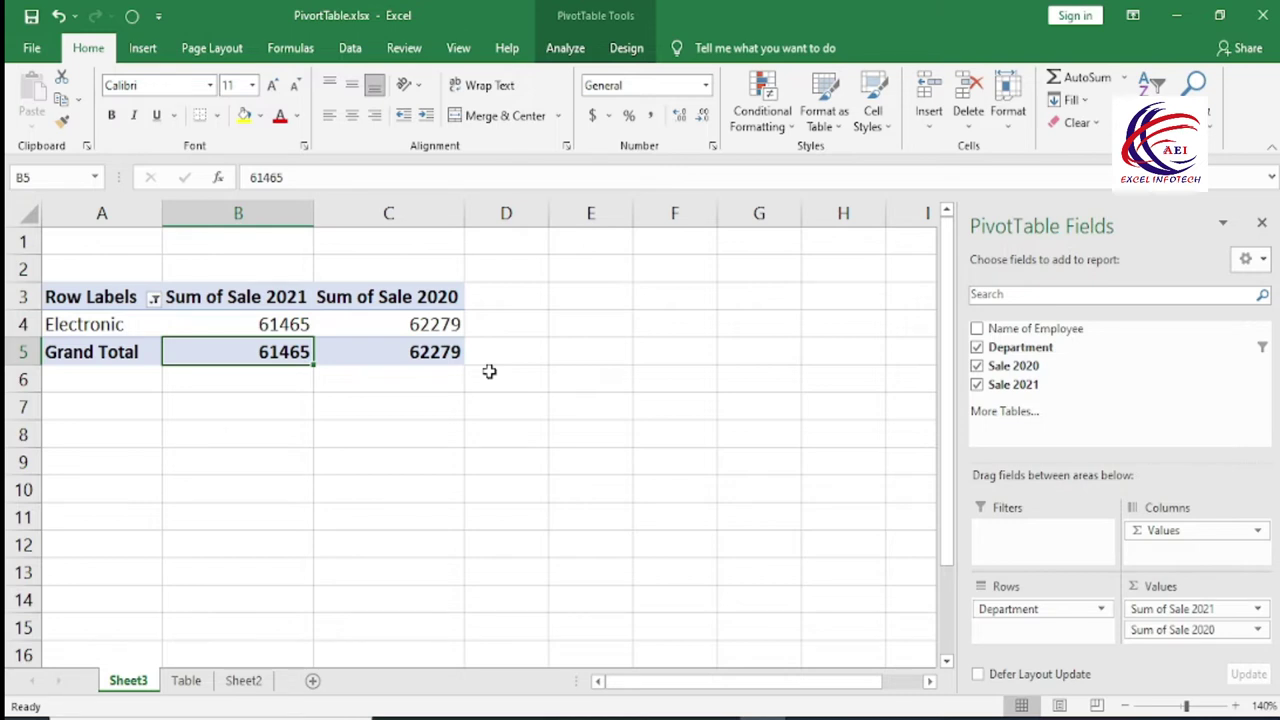
click(977, 348)
click(978, 366)
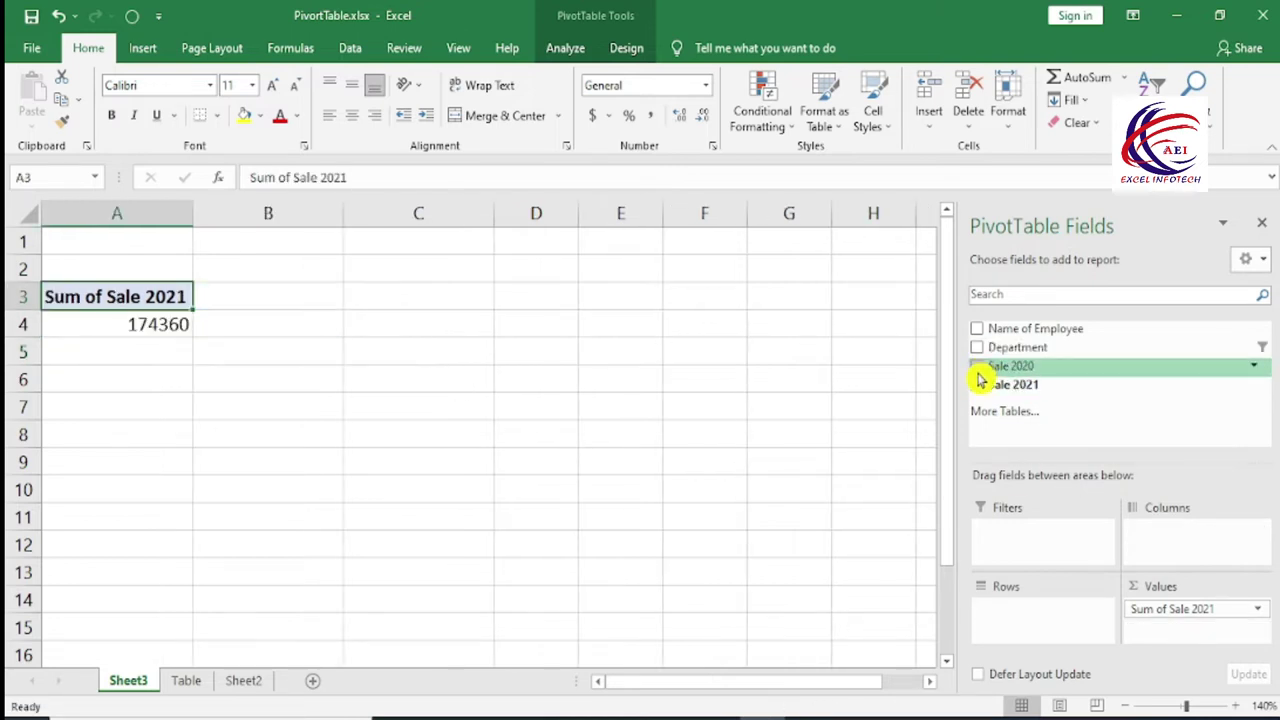
click(977, 384)
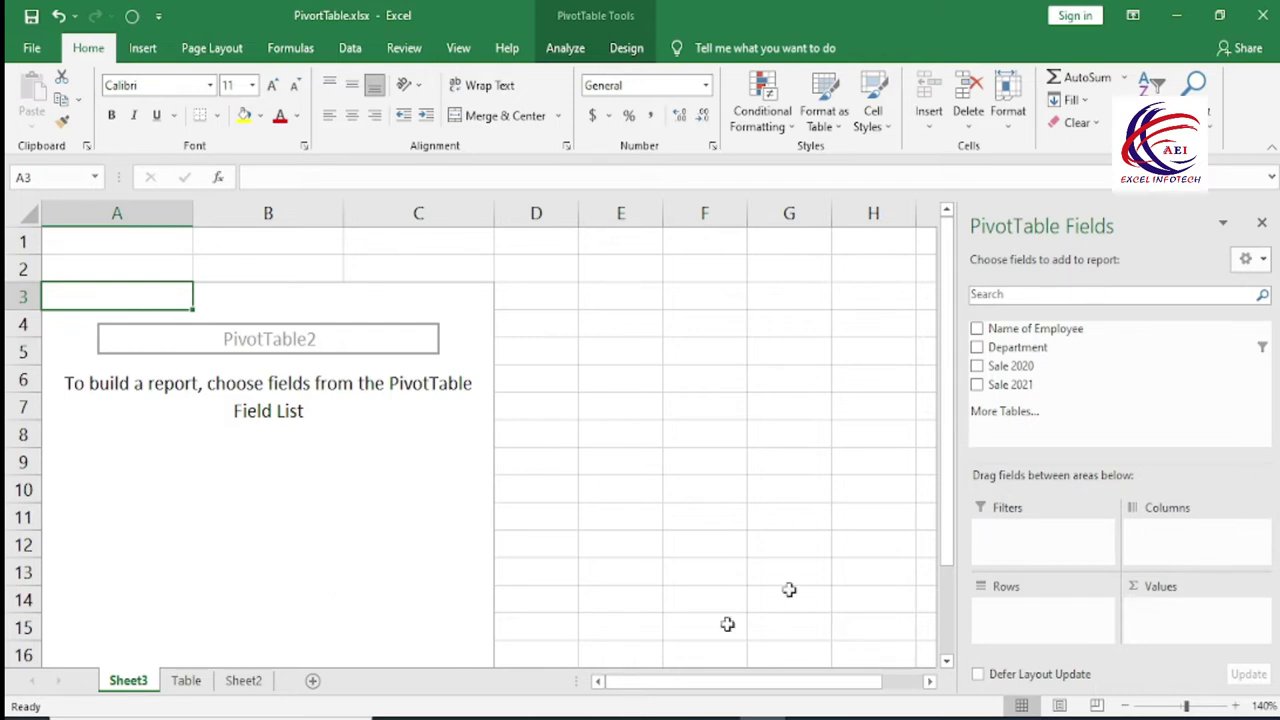
Step: Put Department back in rows and clear its filter to list Electronic, Furniture and Garments
click(979, 350)
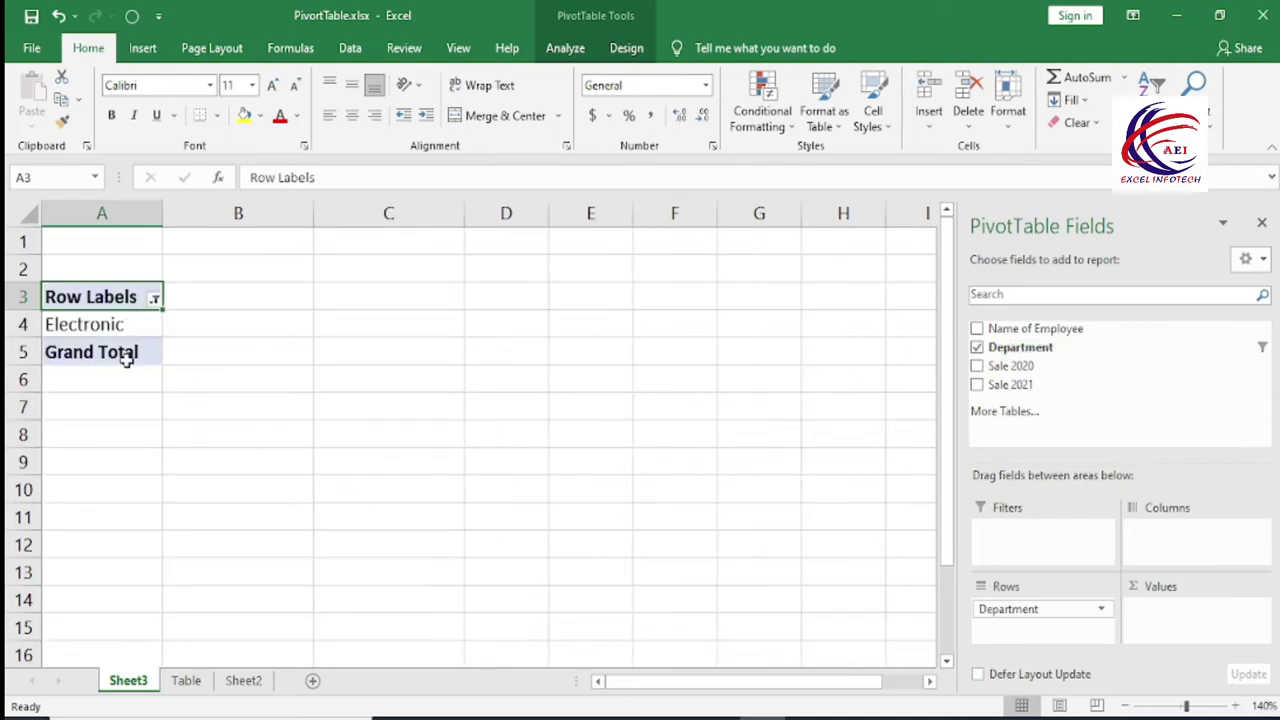
click(155, 299)
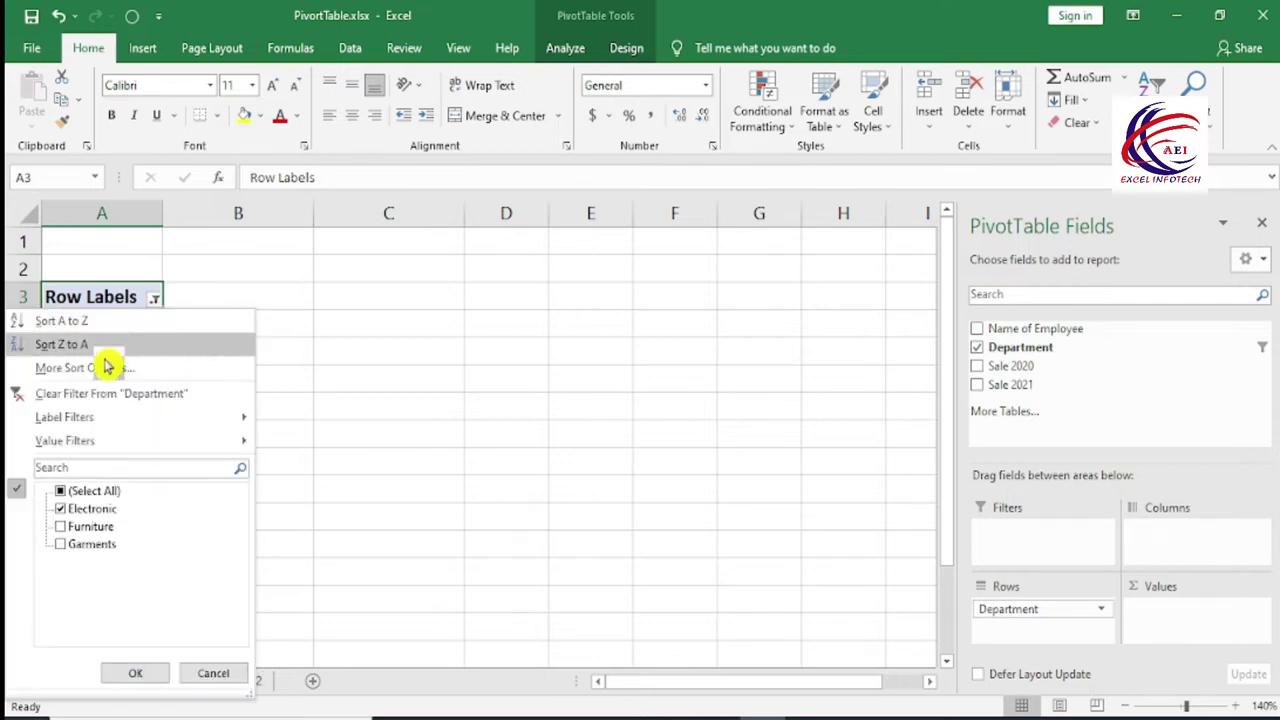
click(86, 391)
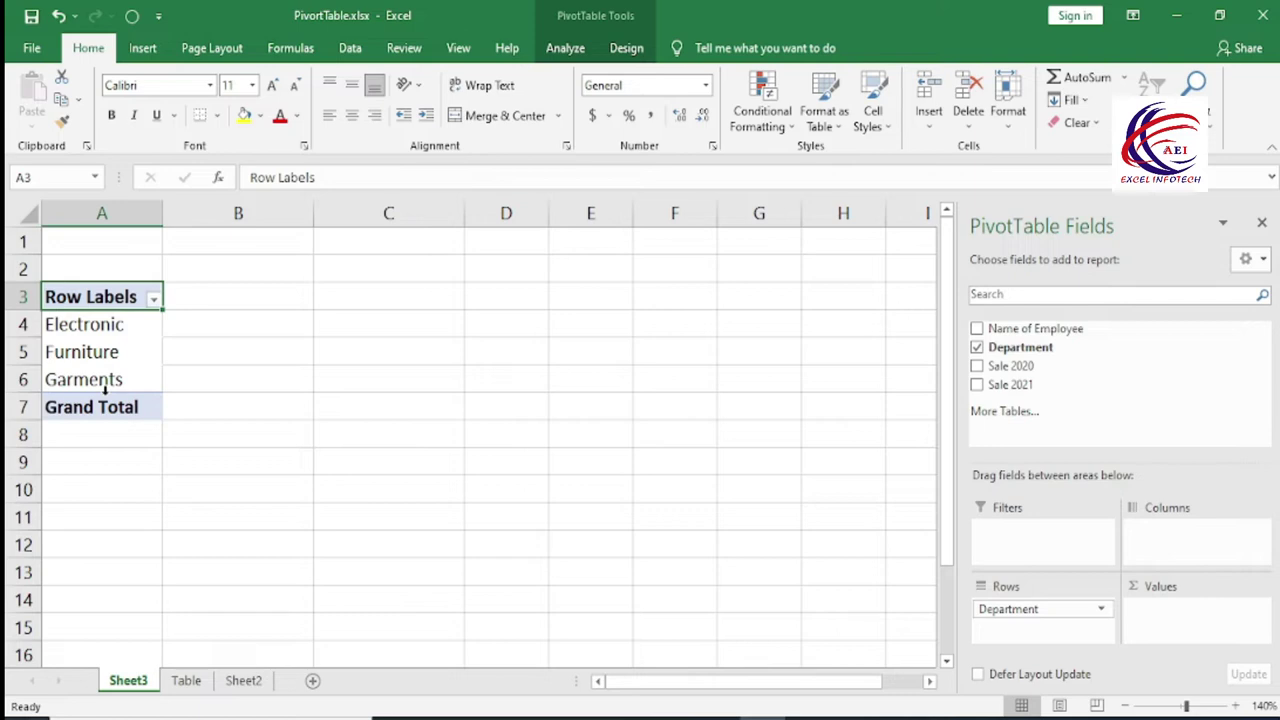
Step: Add Name of Employee to the rows beneath Department
click(979, 330)
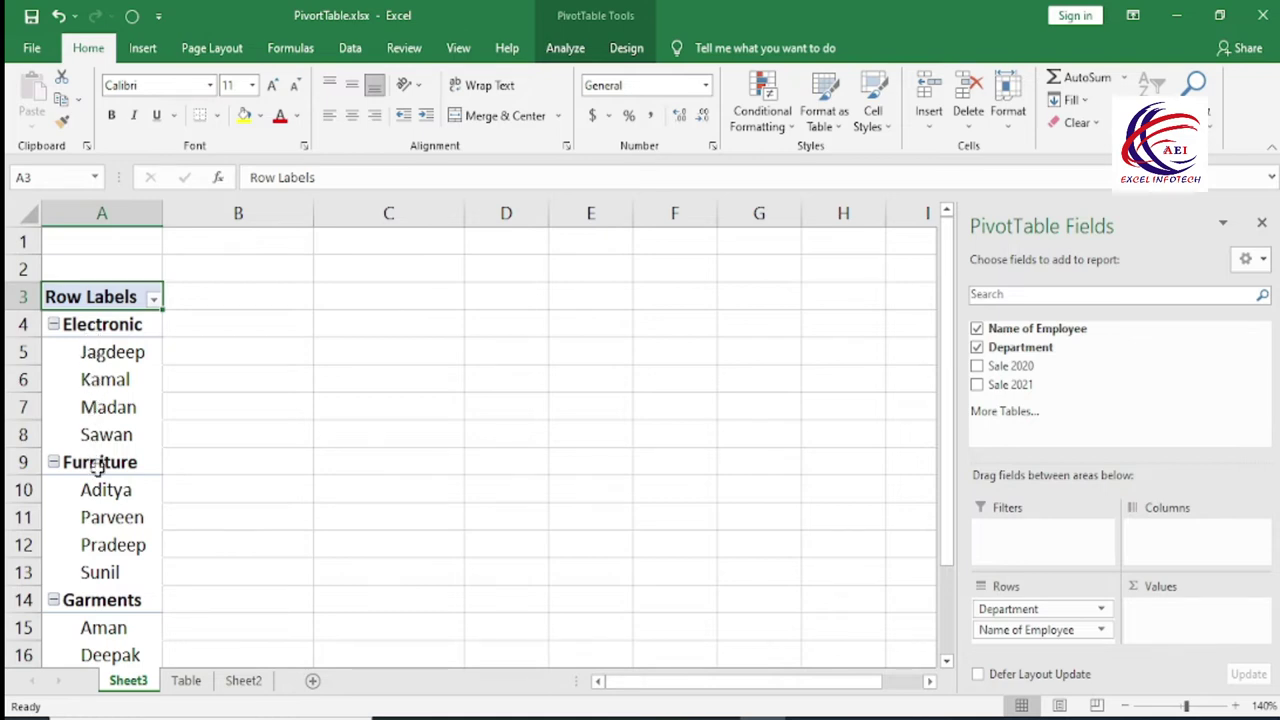
scroll(90, 572, down, 1)
scroll(90, 572, down, 1)
scroll(94, 571, up, 2)
scroll(103, 445, down, 2)
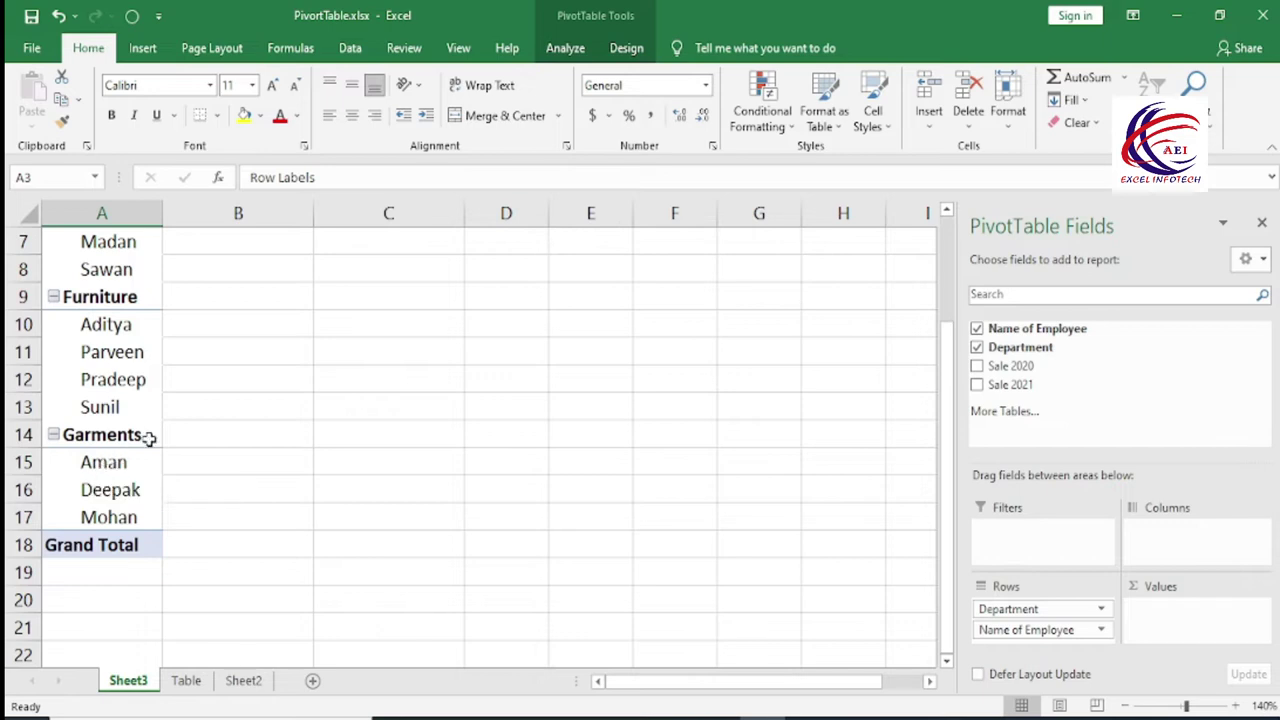
Step: Select the three employees listed under Garments
click(90, 465)
click(104, 489)
click(106, 516)
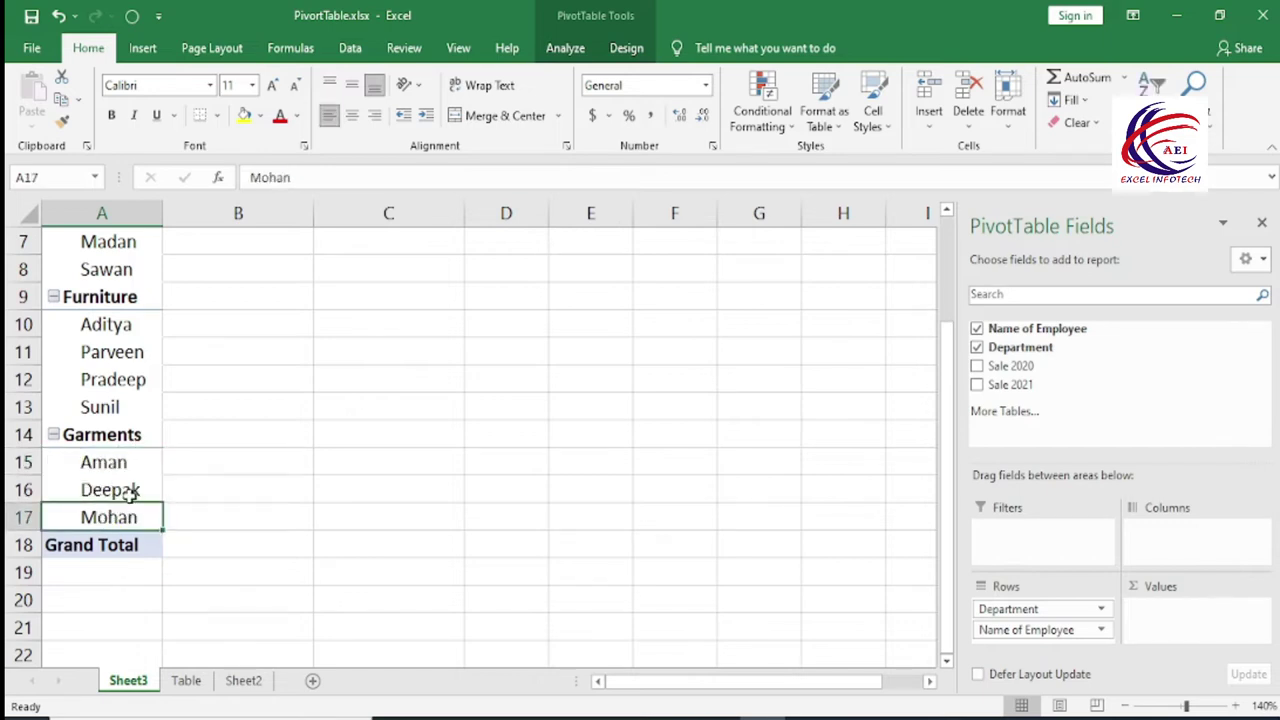
mouse_move(128, 494)
scroll(140, 480, up, 1)
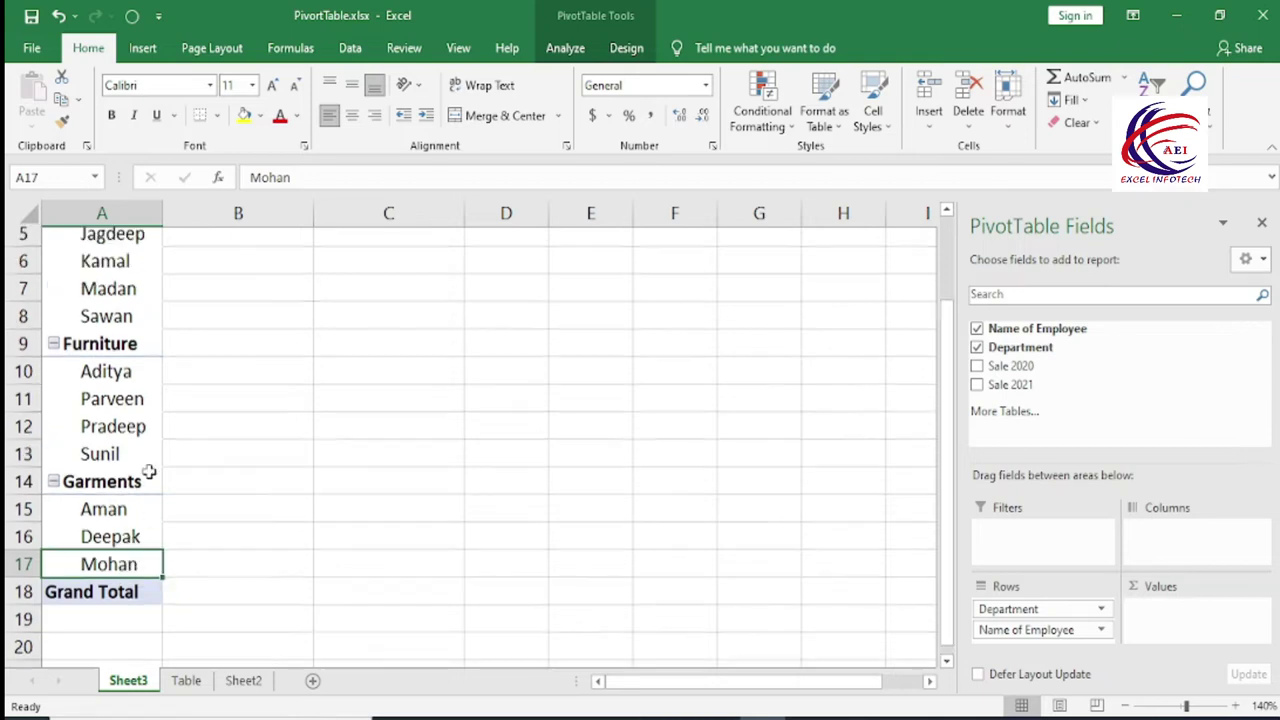
scroll(146, 471, up, 1)
mouse_move(119, 461)
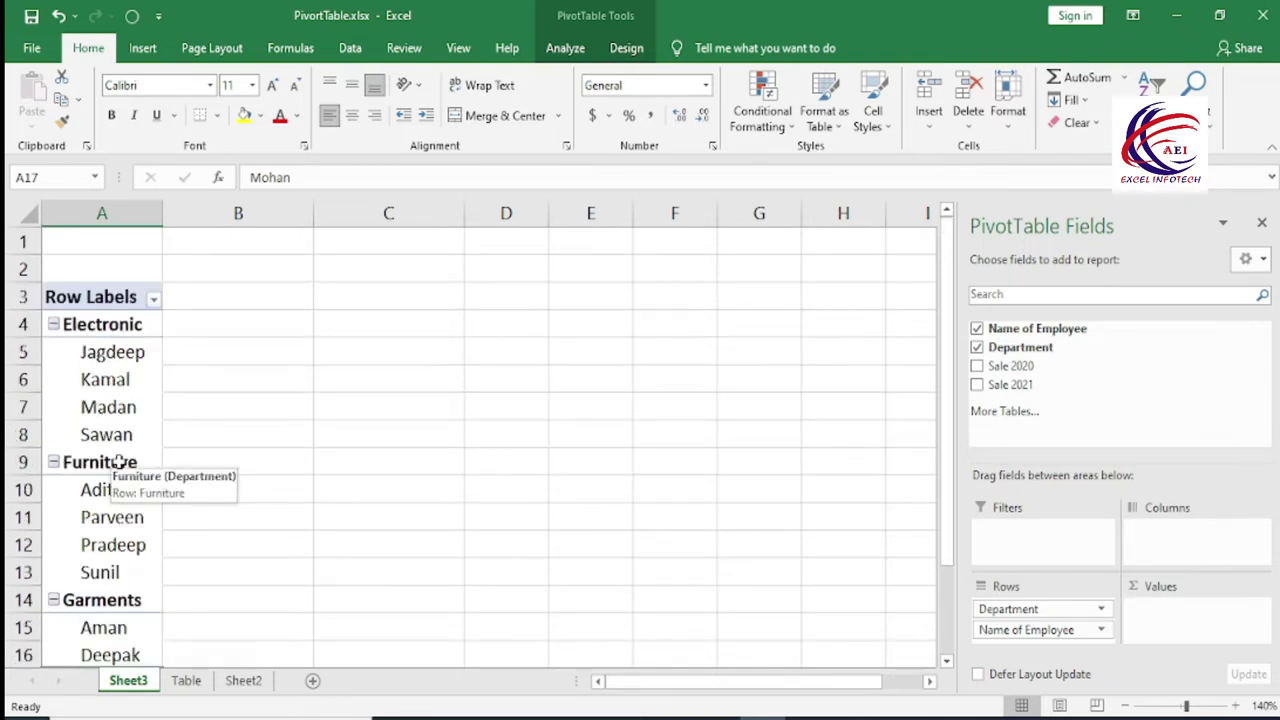
Step: Add Sale 2020 sums and check the first two Electronic employees' 2020 values
click(977, 367)
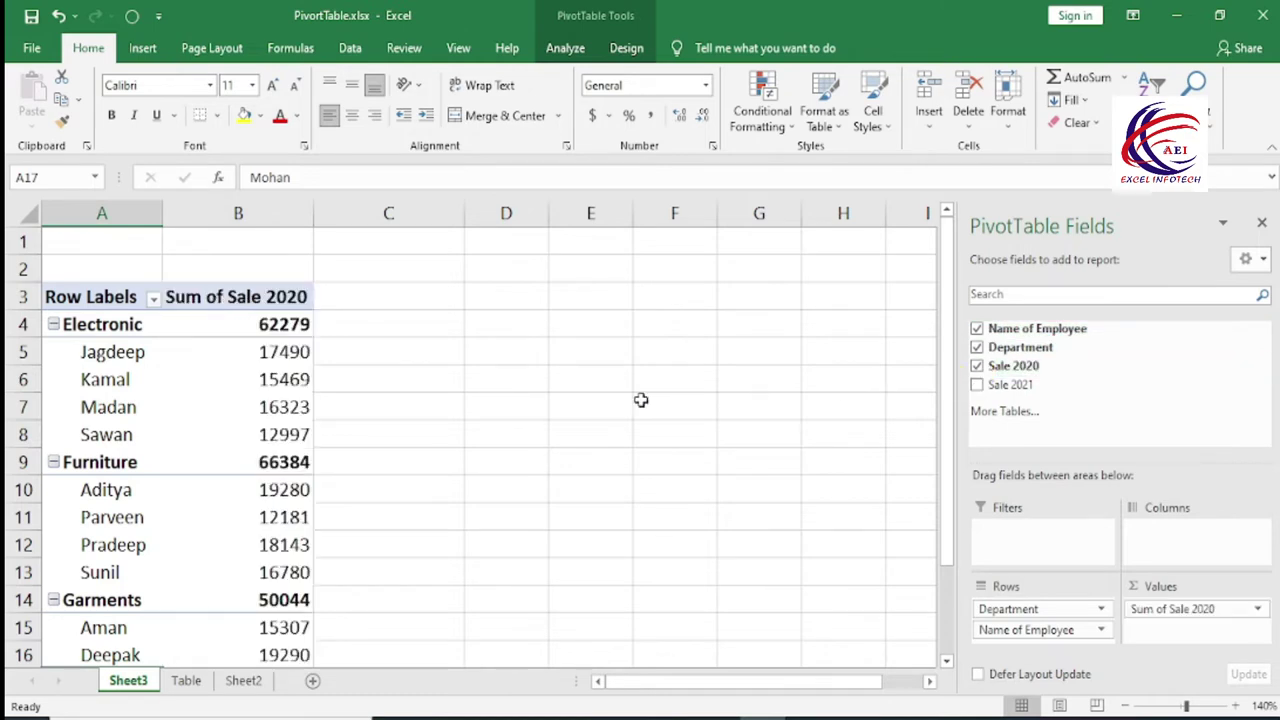
click(130, 355)
click(263, 352)
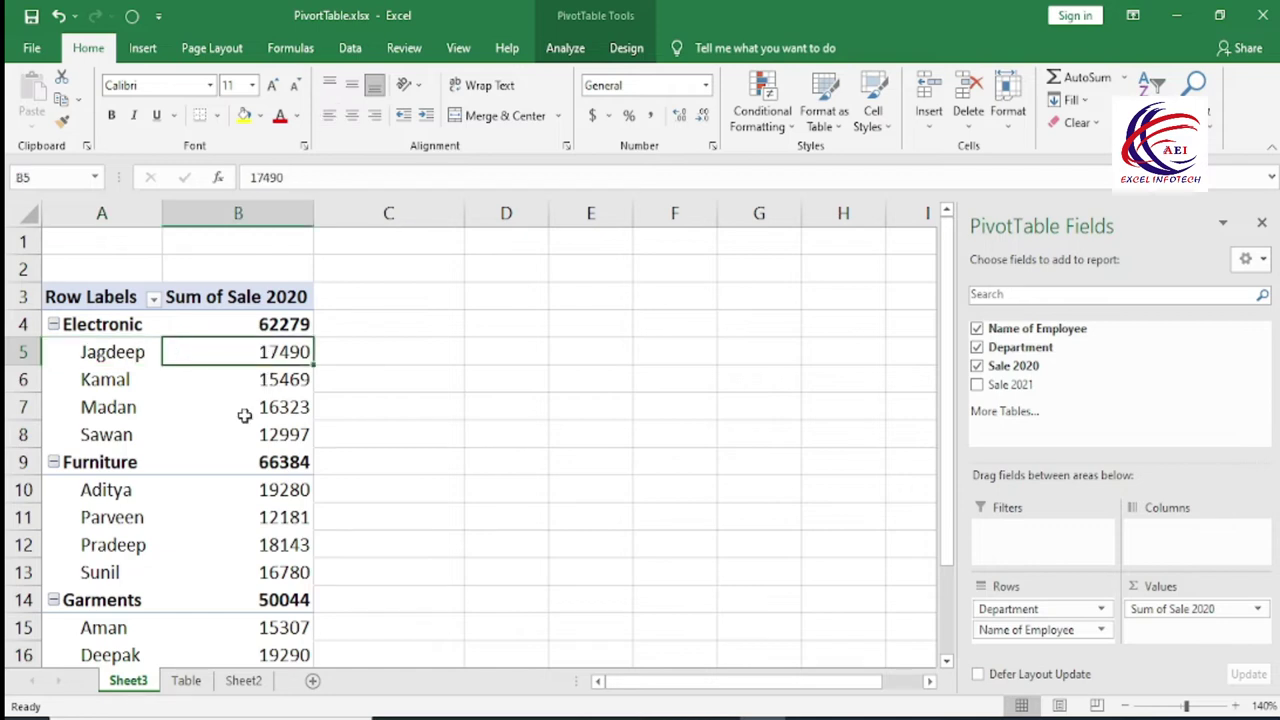
mouse_move(244, 415)
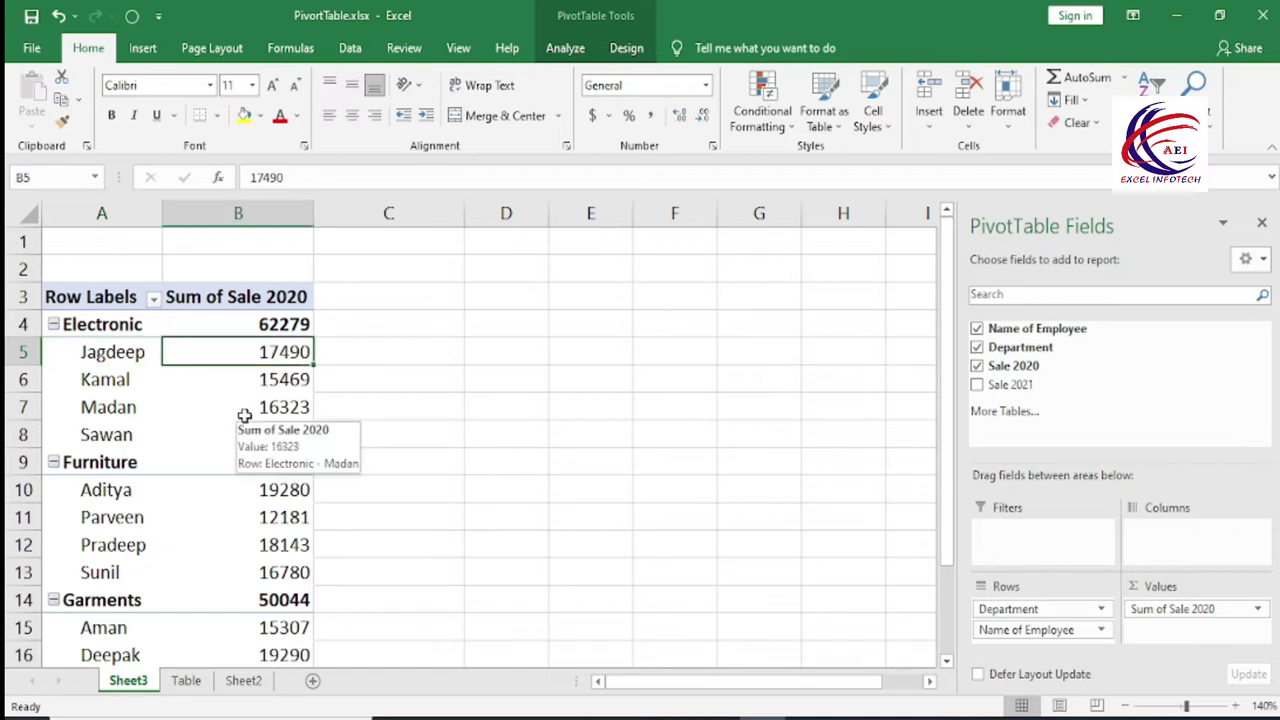
click(152, 384)
click(265, 386)
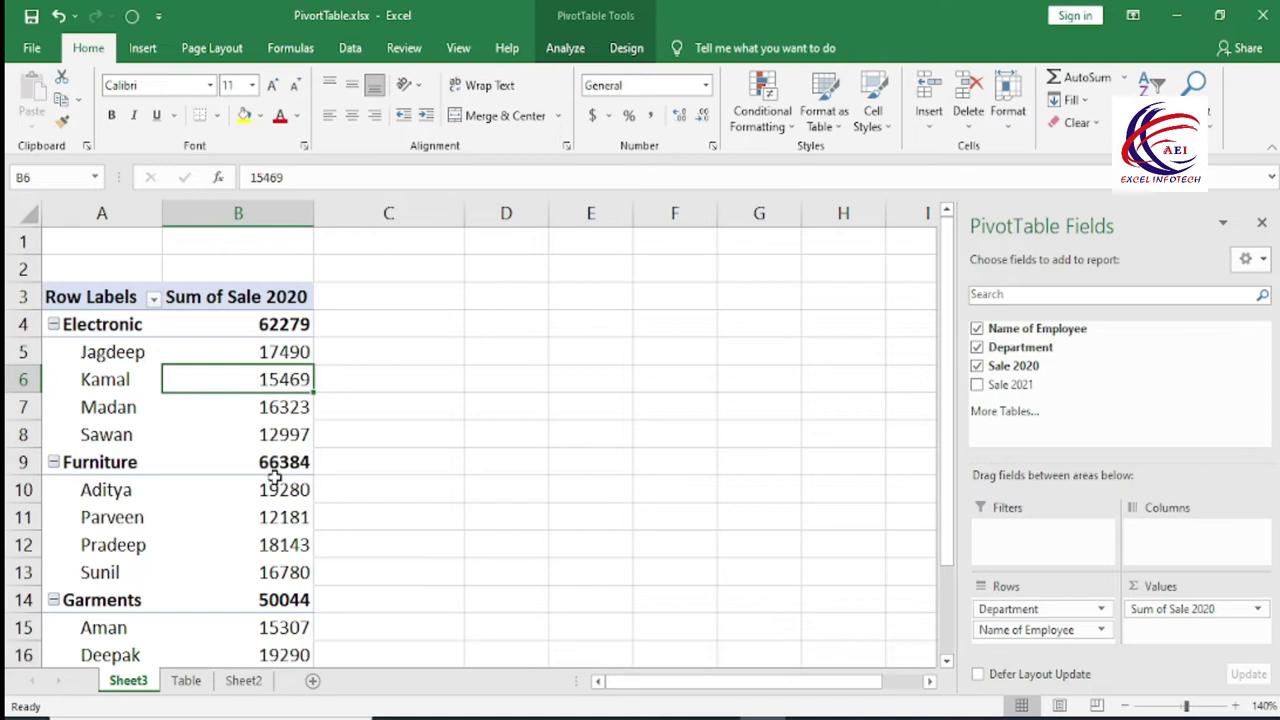
mouse_move(274, 479)
Step: Check the third and fourth Electronic employees' 2020 values, then add Sale 2021 sums
click(158, 408)
click(268, 420)
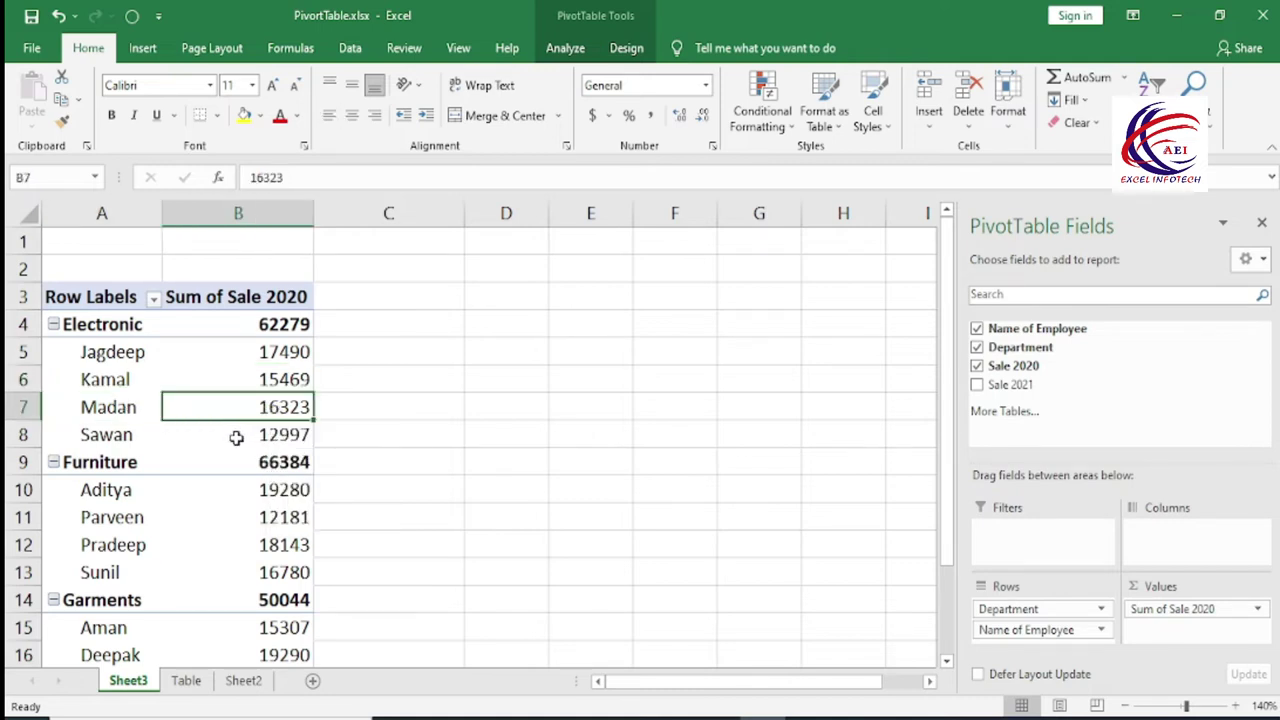
key(Down)
click(129, 440)
click(242, 438)
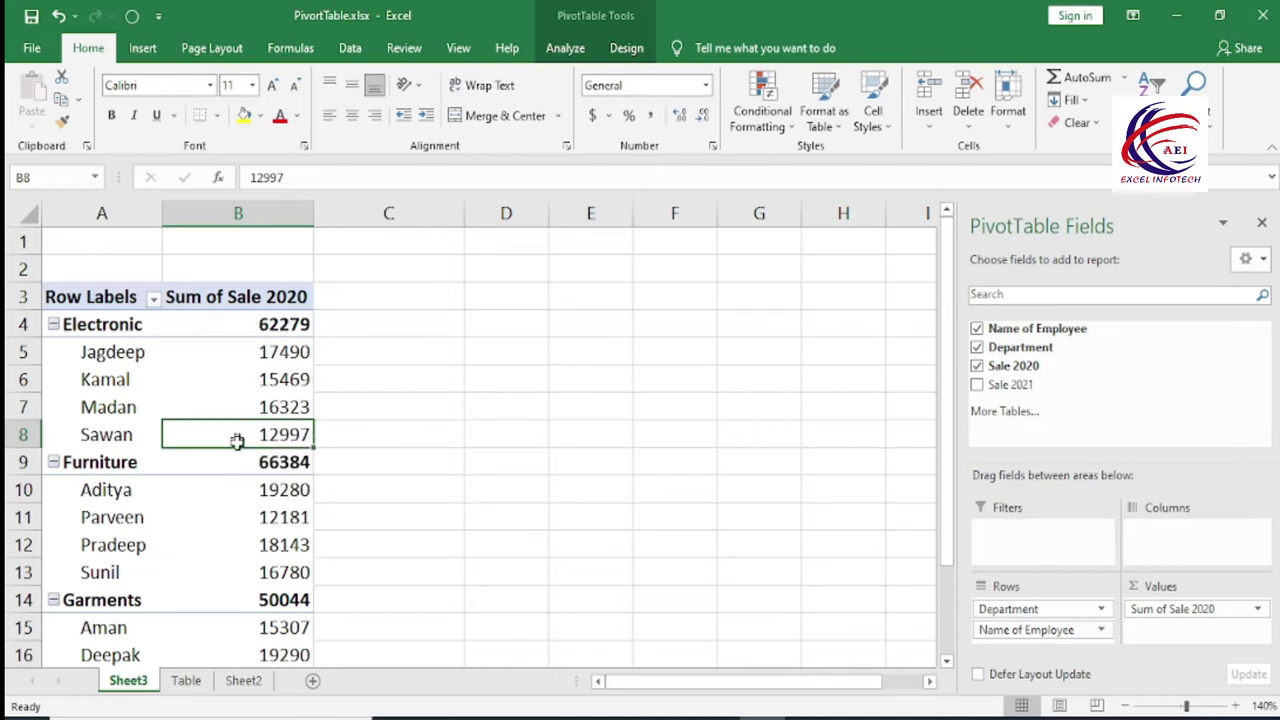
mouse_move(252, 498)
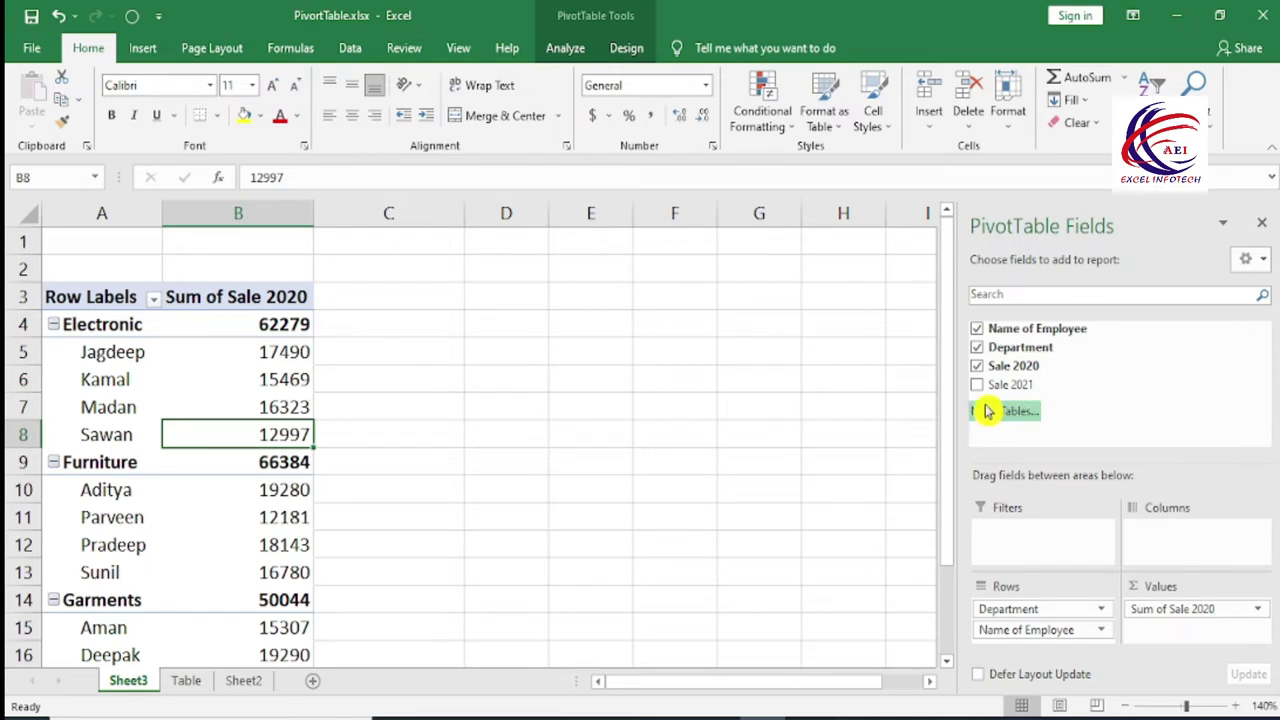
click(978, 386)
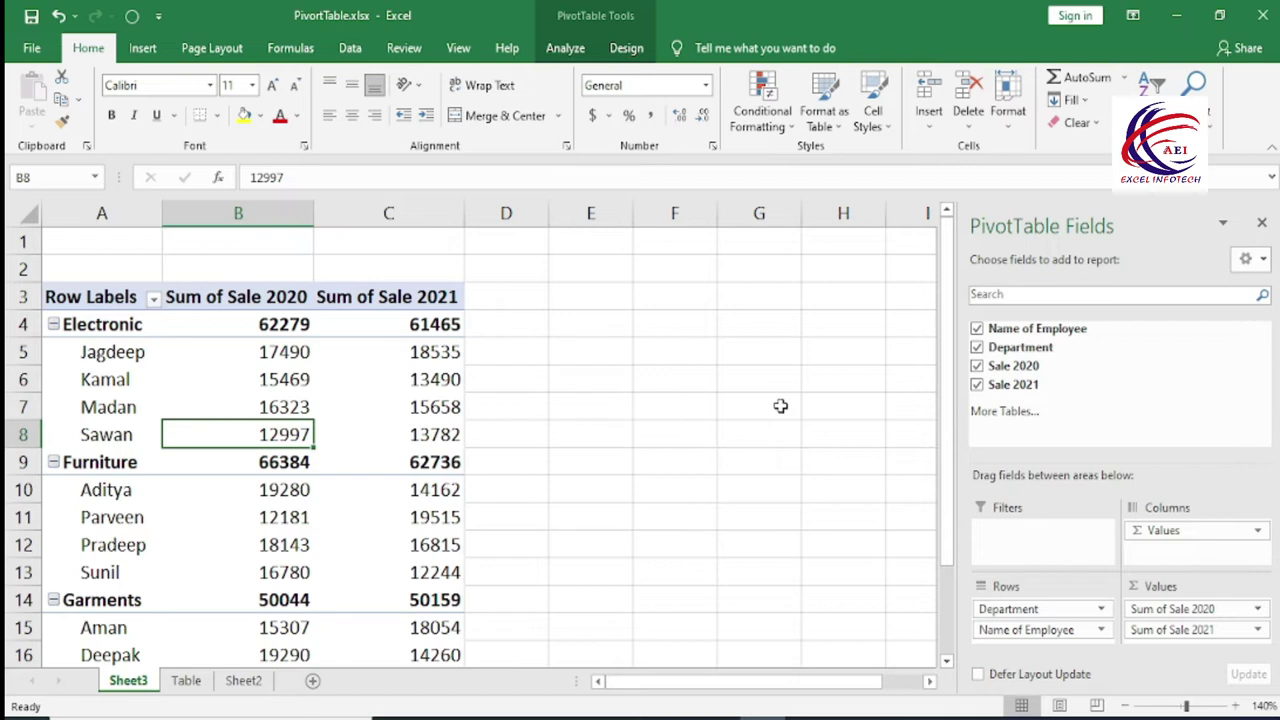
Step: Uncheck Name of Employee, Department, Sale 2020 and Sale 2021 in the PivotTable Fields list
click(977, 329)
click(977, 347)
click(977, 366)
click(977, 385)
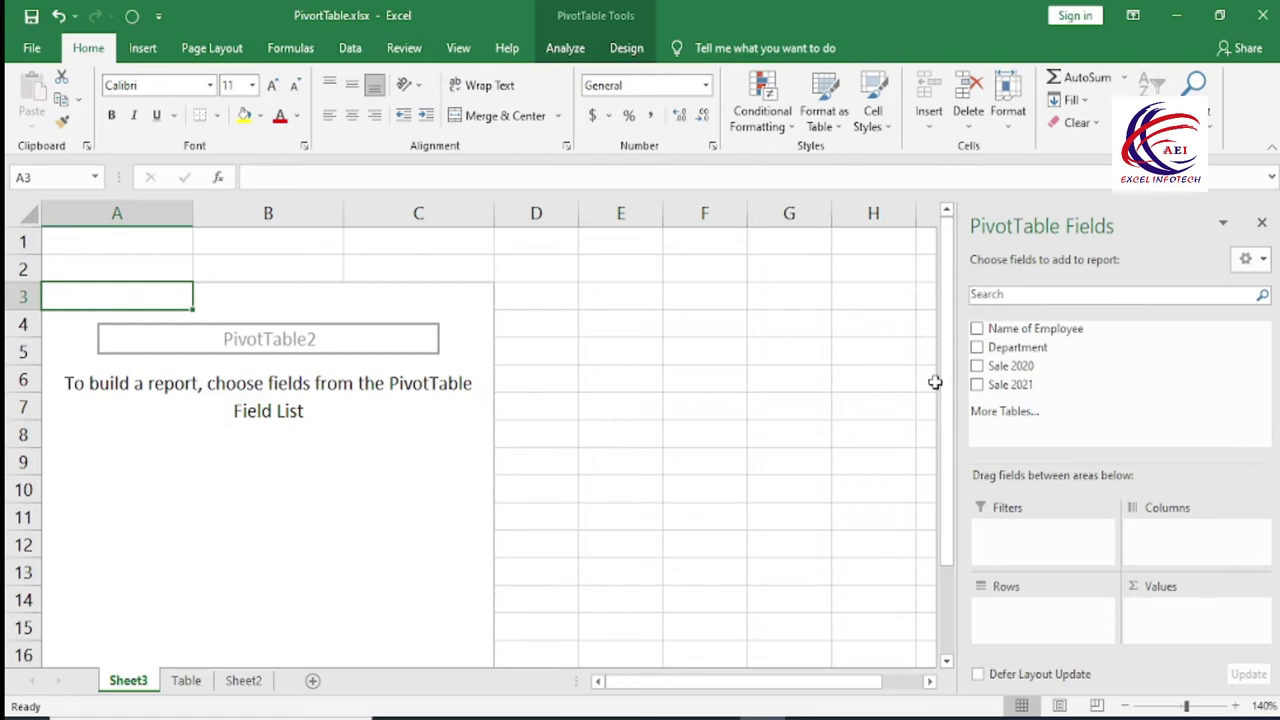
Step: Put Name of Employee in Rows with Department nested beneath each name
click(987, 335)
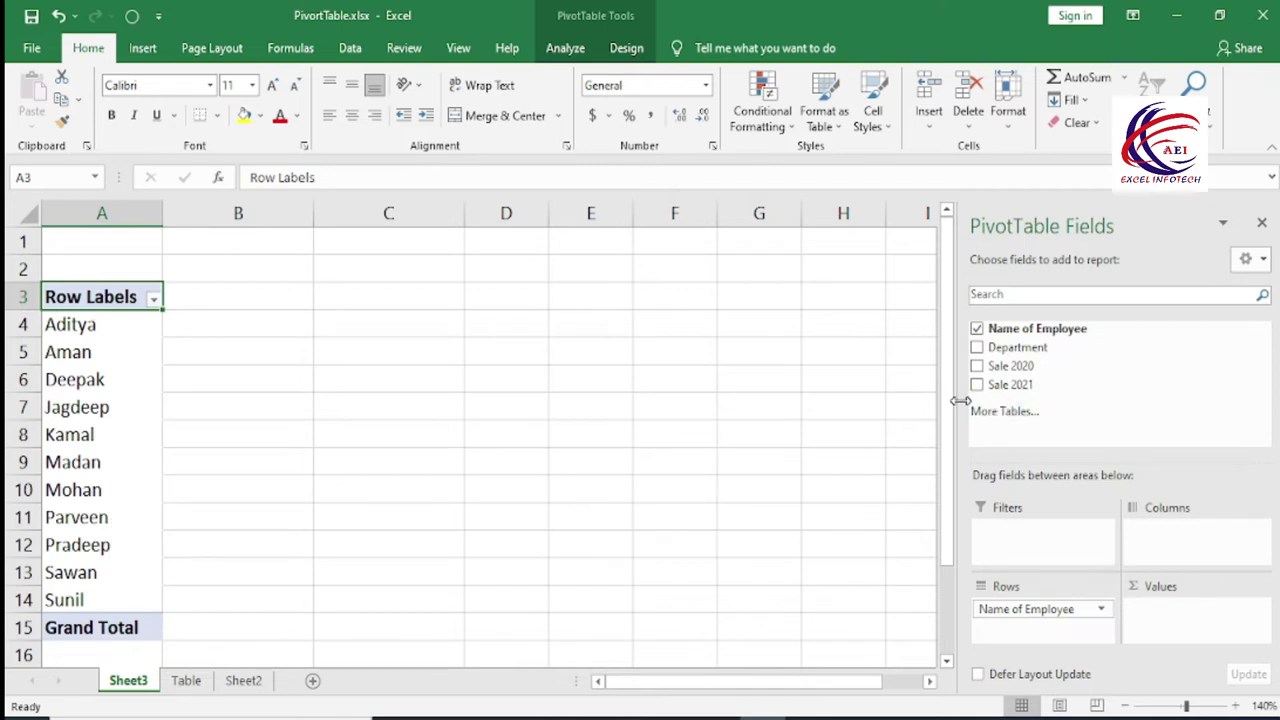
click(977, 350)
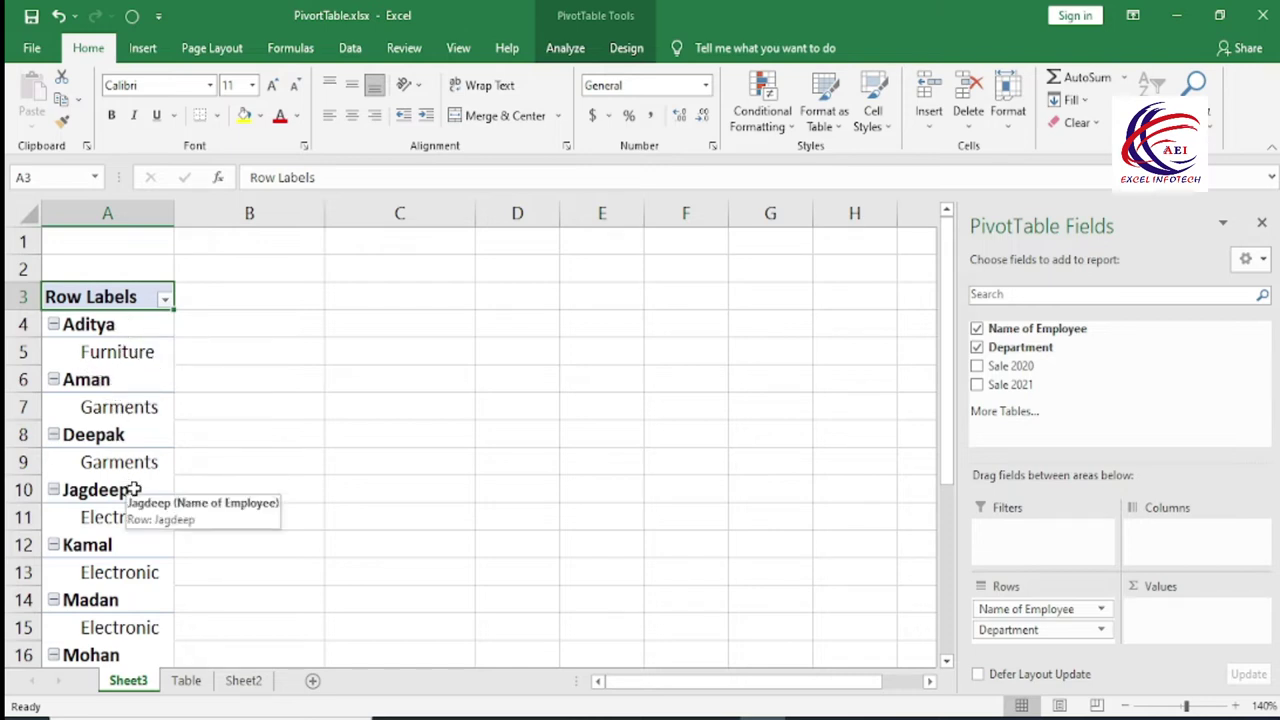
Step: Add Sale 2020 and Sale 2021 as sums, giving grand totals 178707 and 174360
click(977, 367)
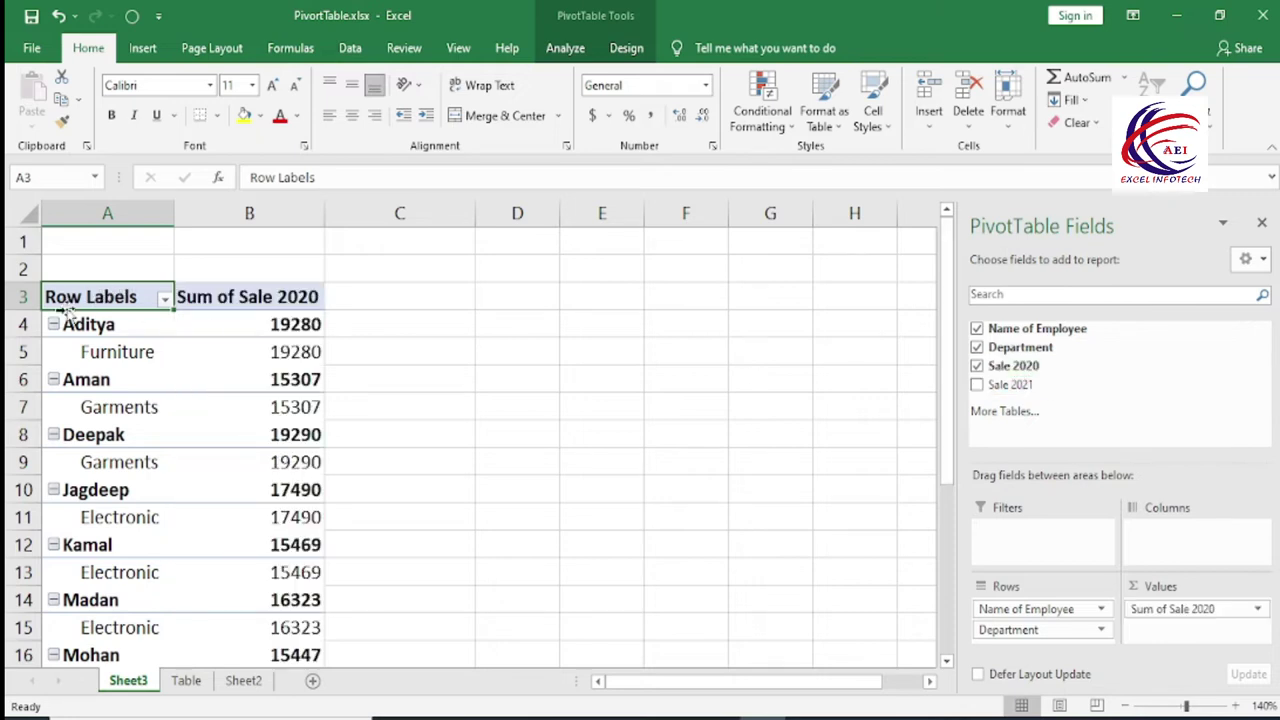
mouse_move(309, 332)
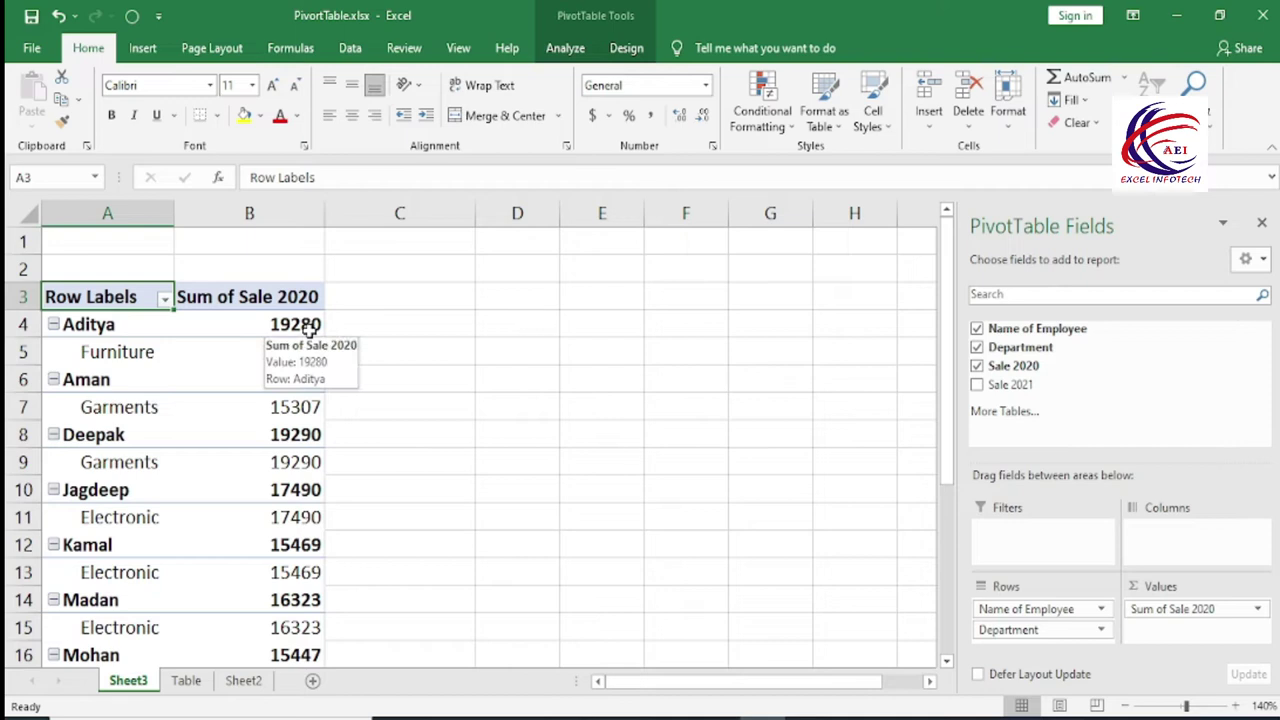
click(979, 390)
click(979, 390)
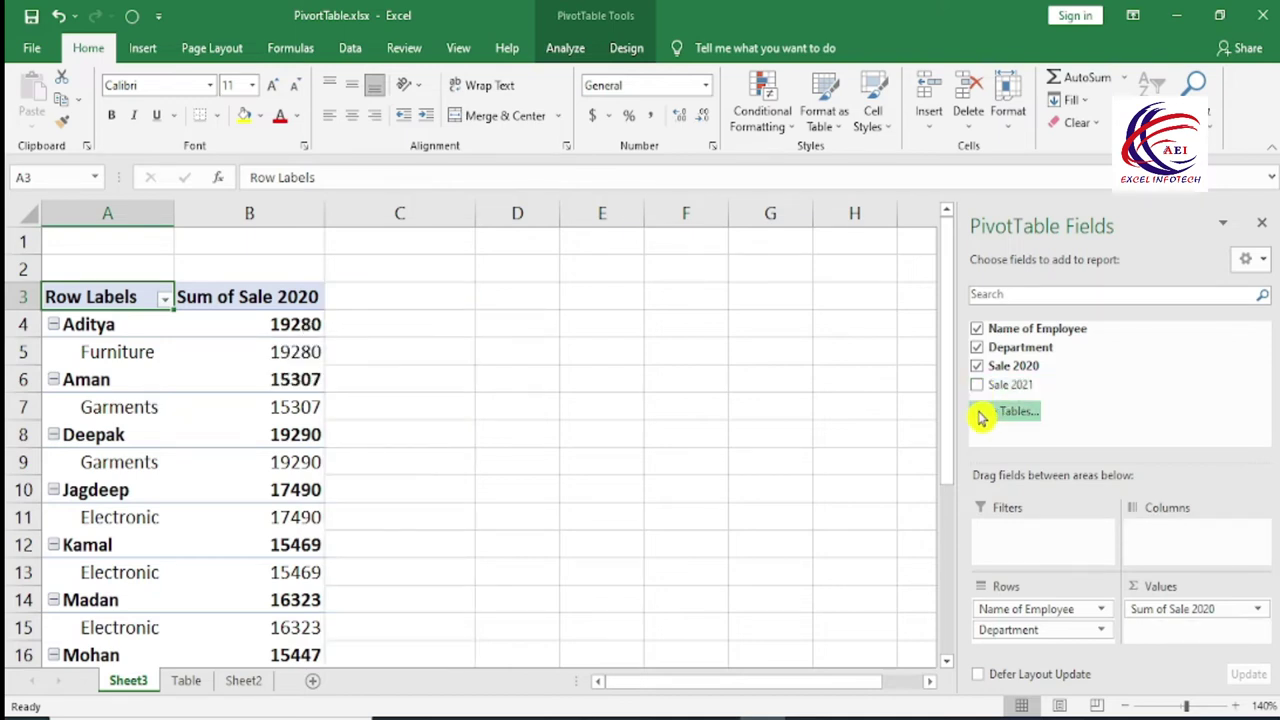
click(979, 390)
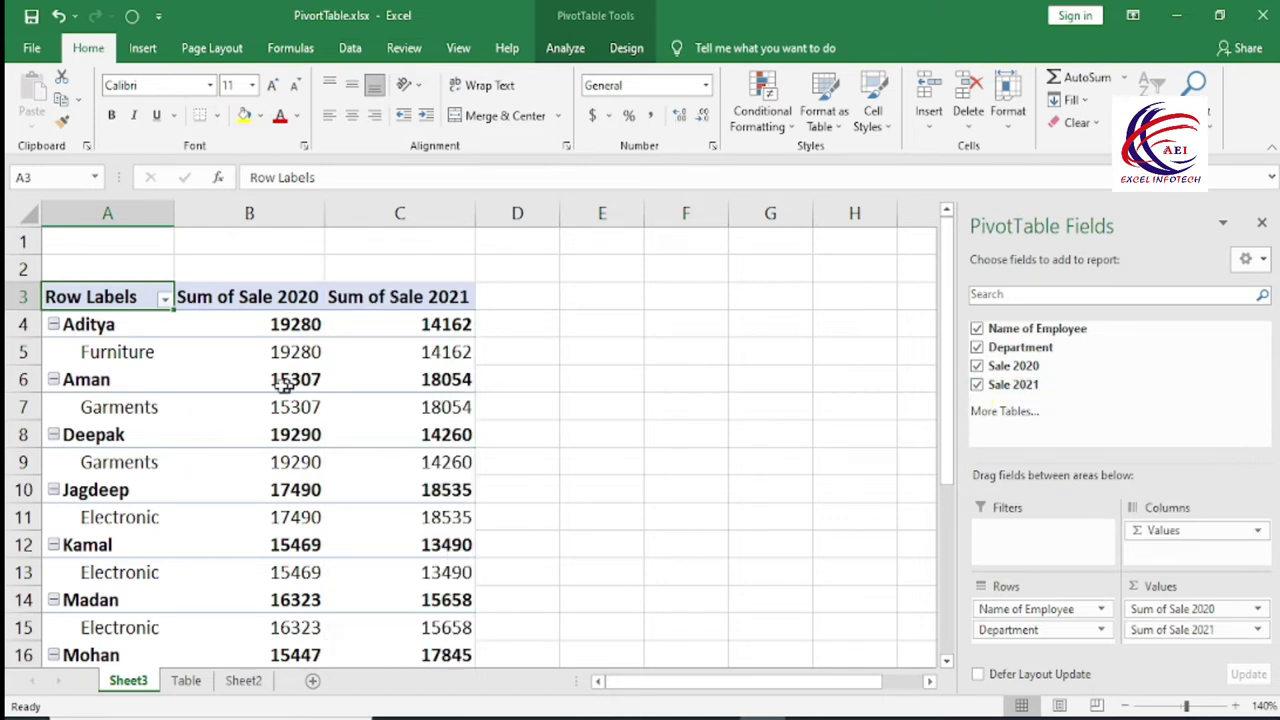
mouse_move(257, 386)
click(100, 404)
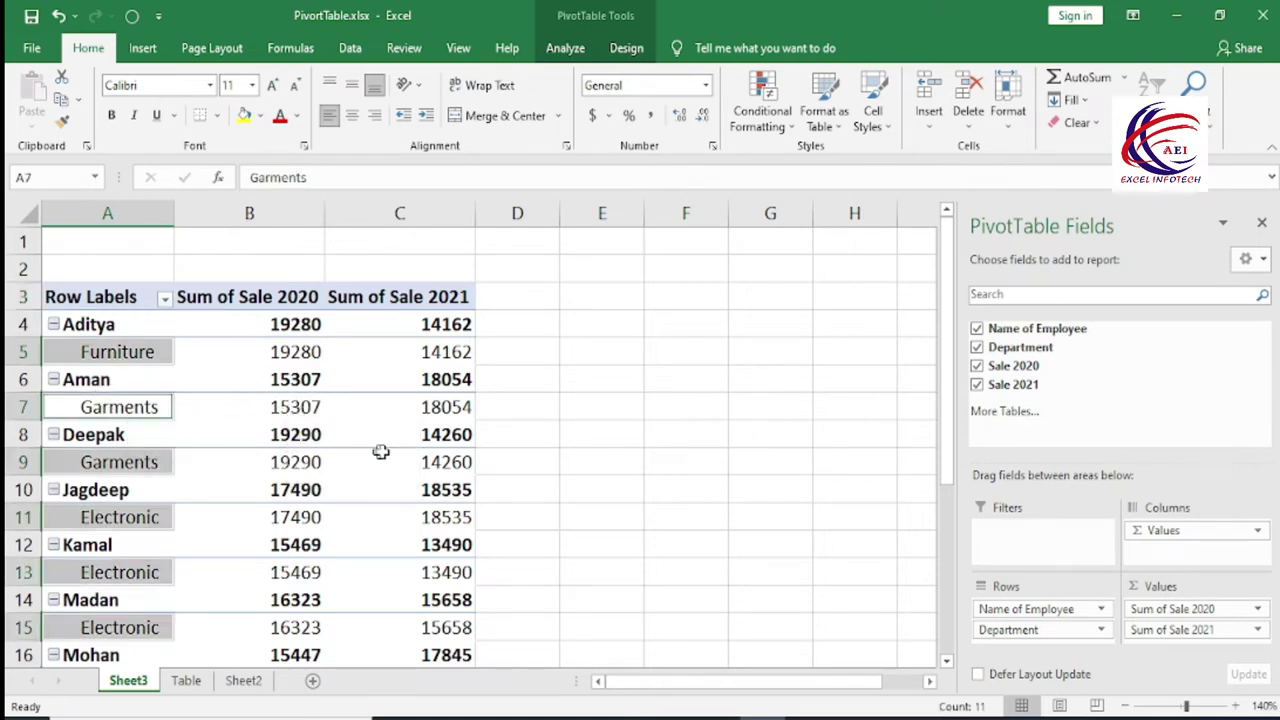
scroll(320, 366, down, 3)
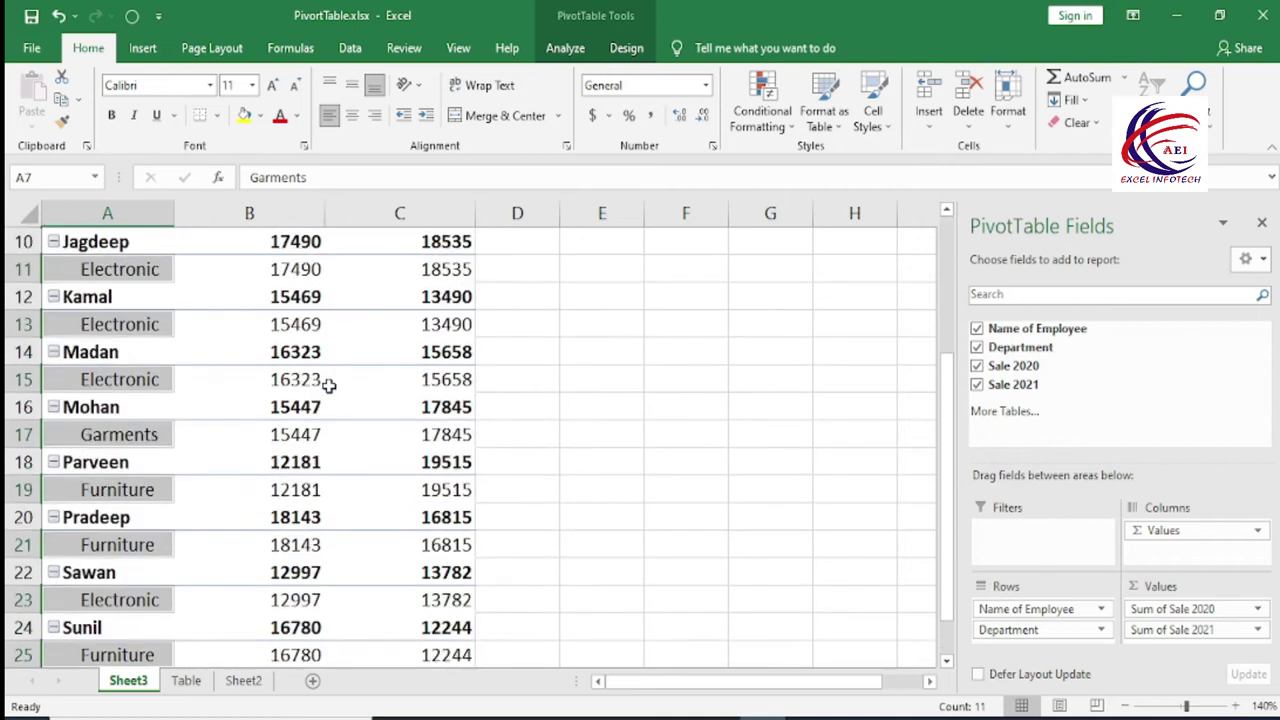
scroll(329, 377, down, 2)
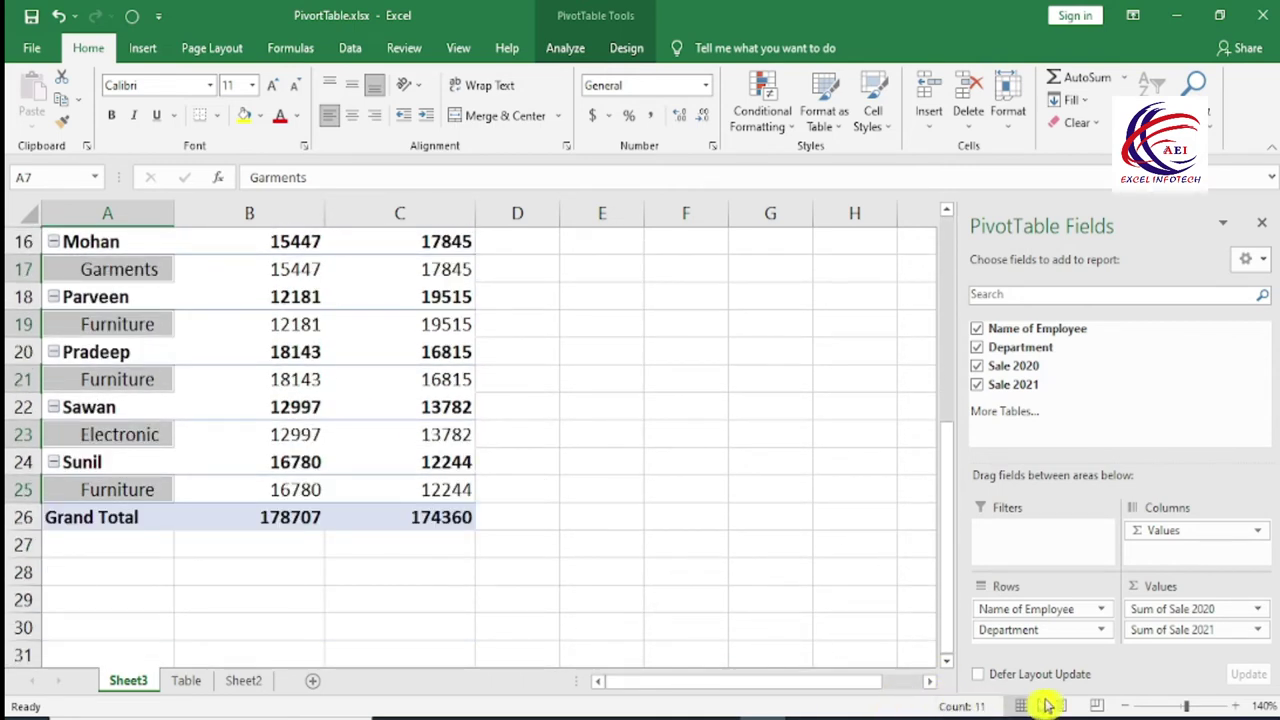
Step: Zoom the sheet out to 90% so the pivot's Grand Total row is visible
click(1127, 706)
click(1127, 706)
click(1127, 706)
click(1127, 706)
click(1127, 706)
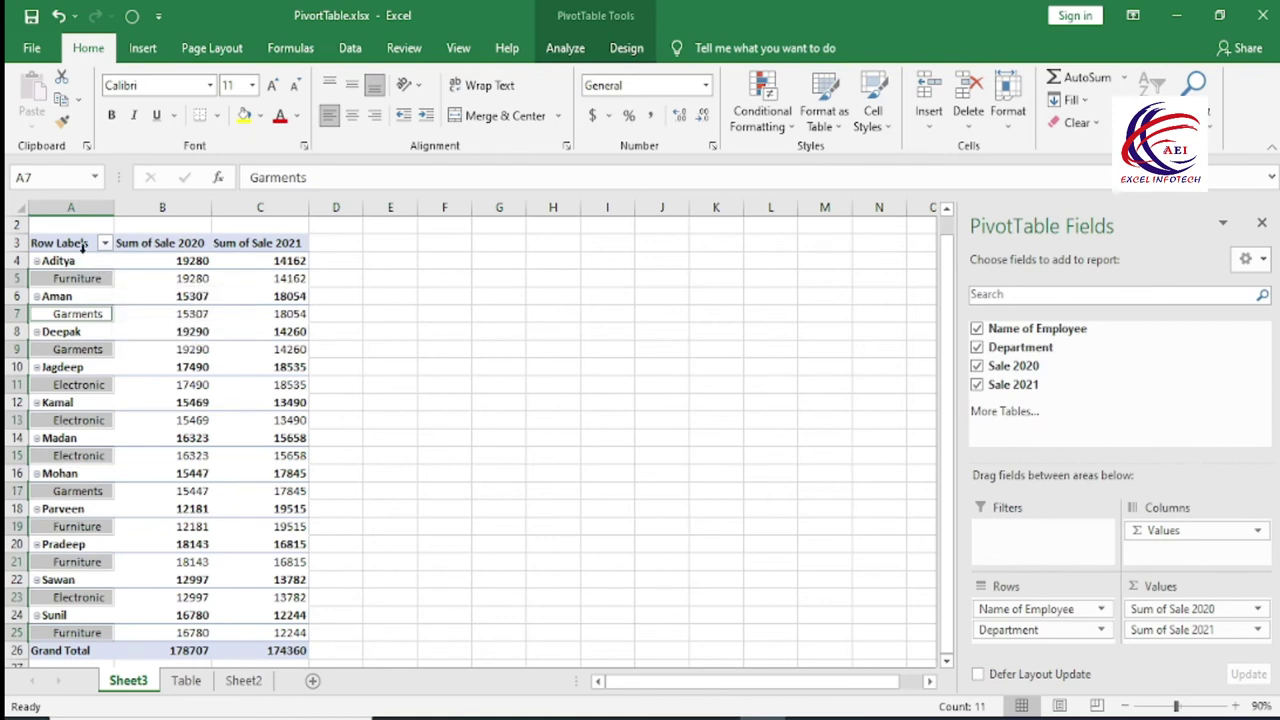
mouse_move(260, 420)
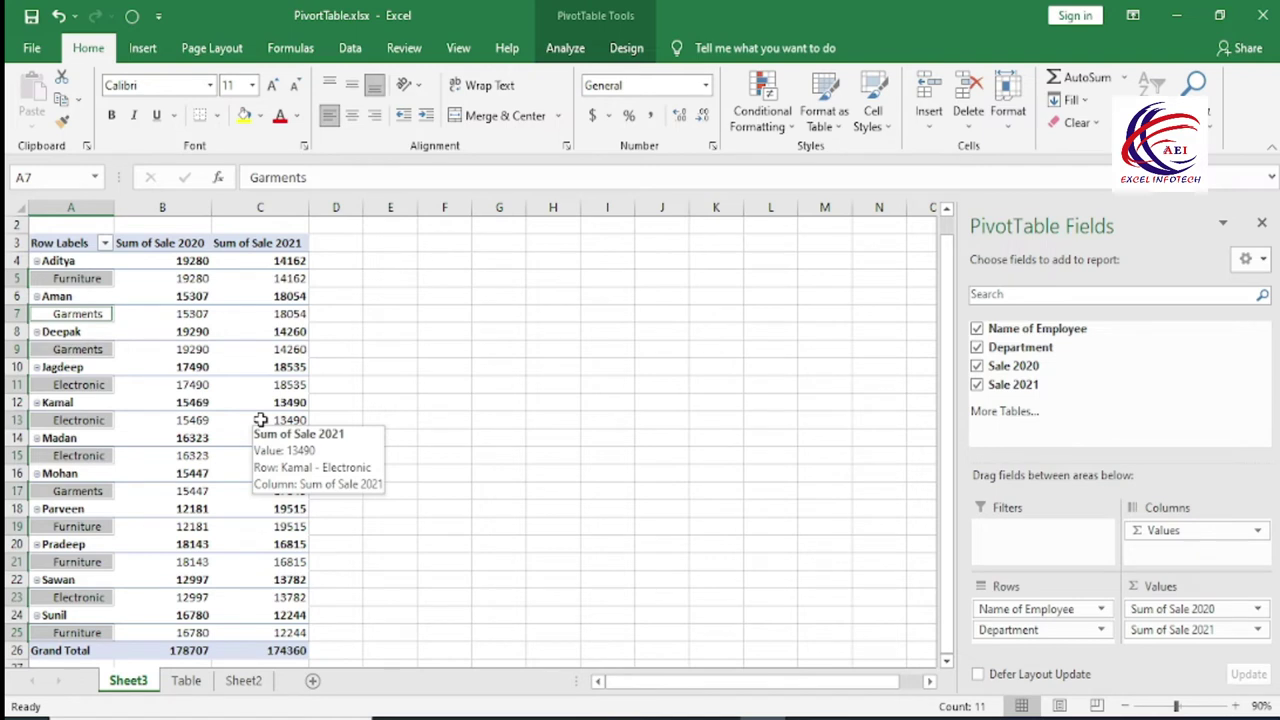
mouse_move(240, 349)
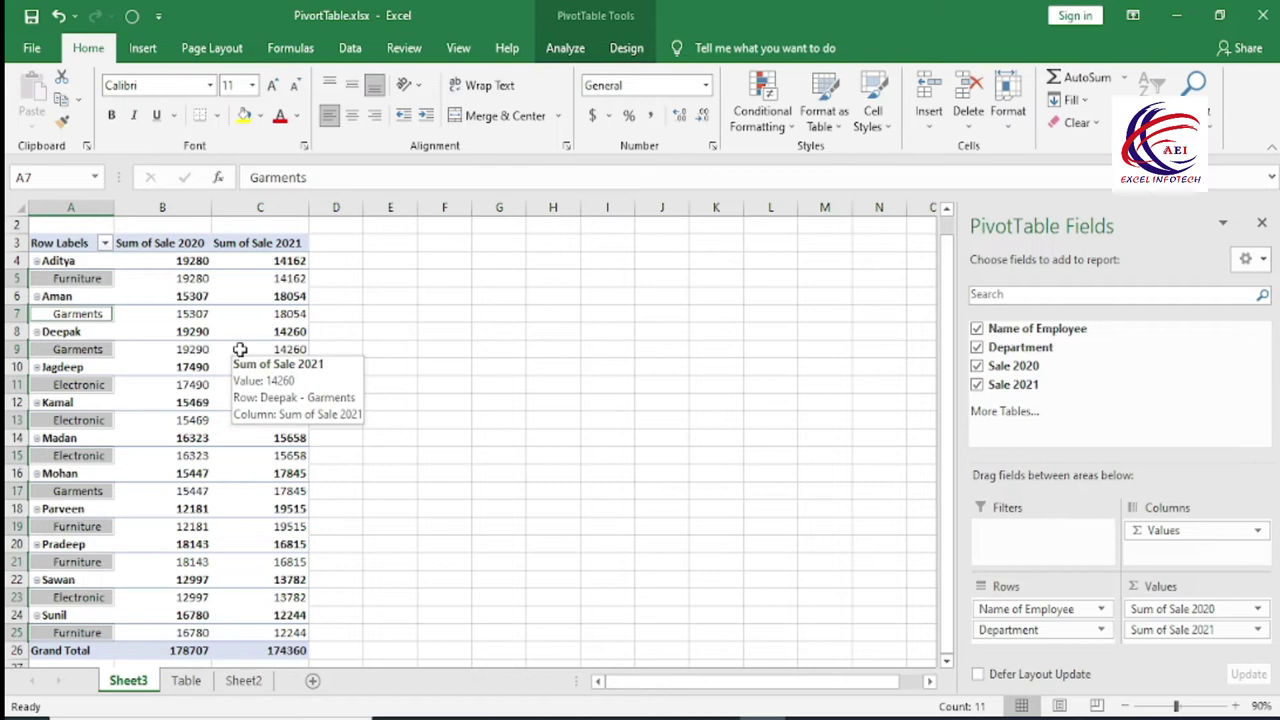
Step: Filter the pivot's row labels to the Electronic department only, leaving four employees
click(104, 244)
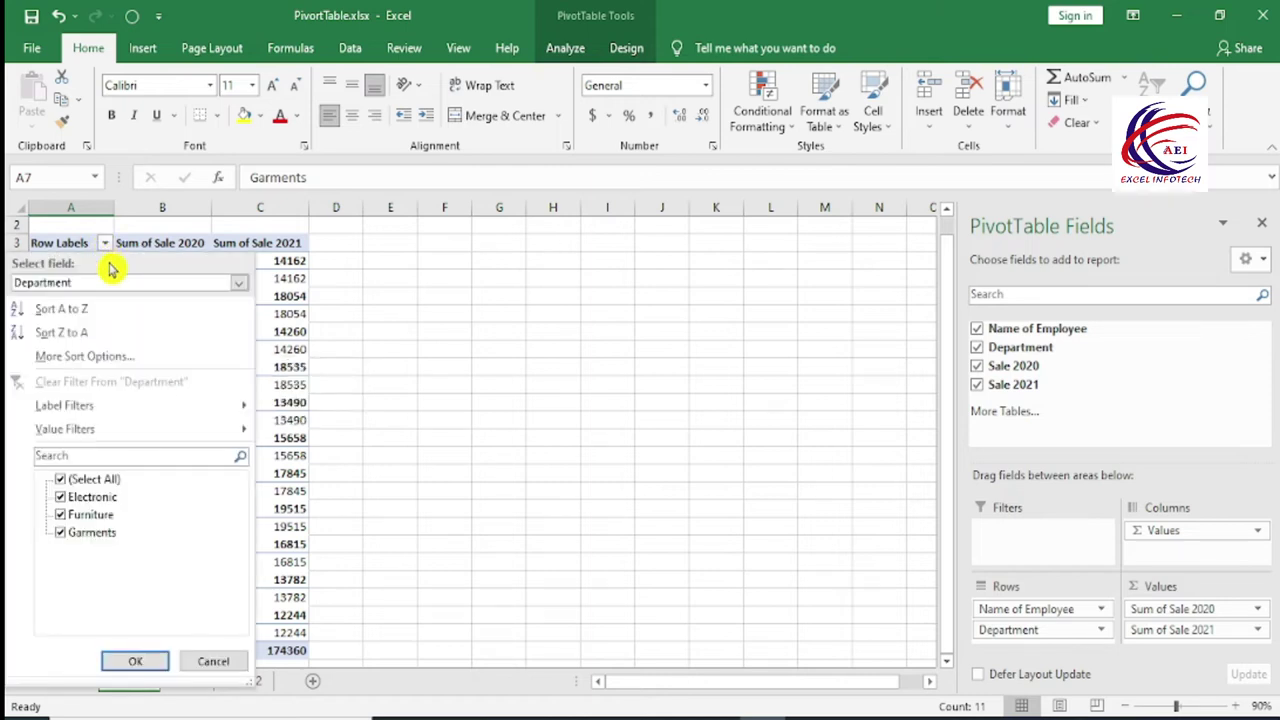
click(60, 479)
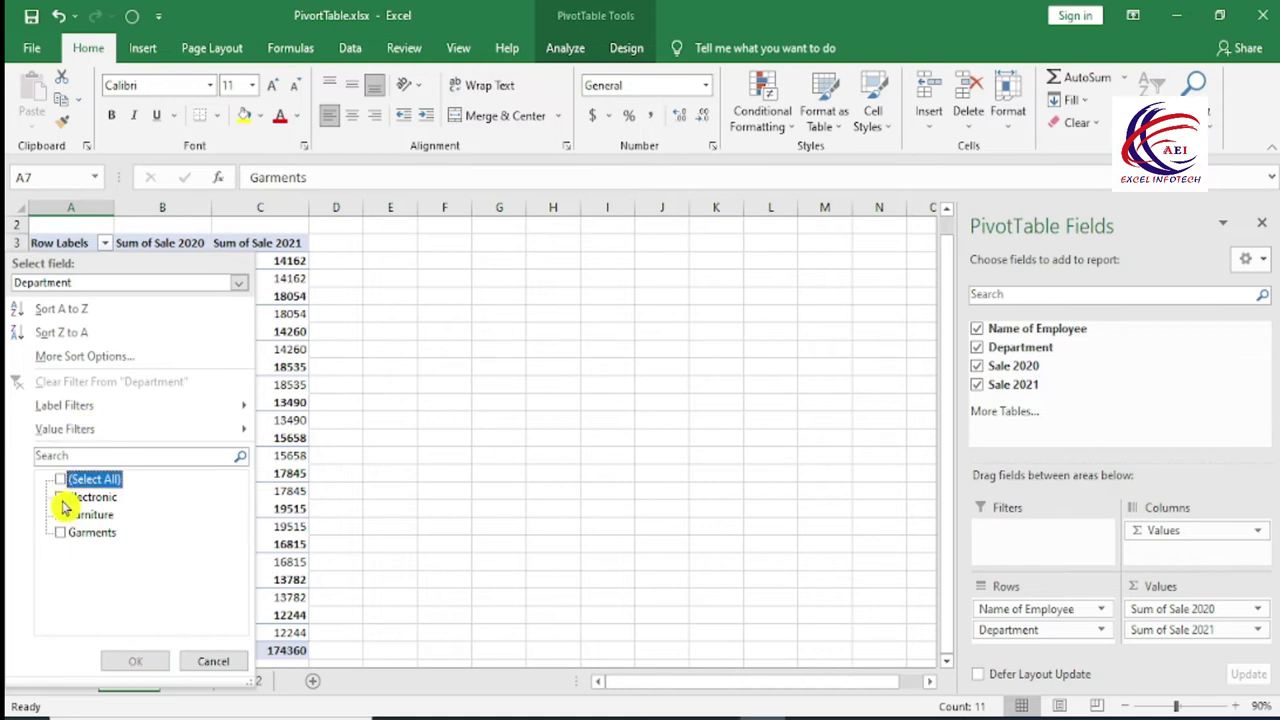
click(61, 498)
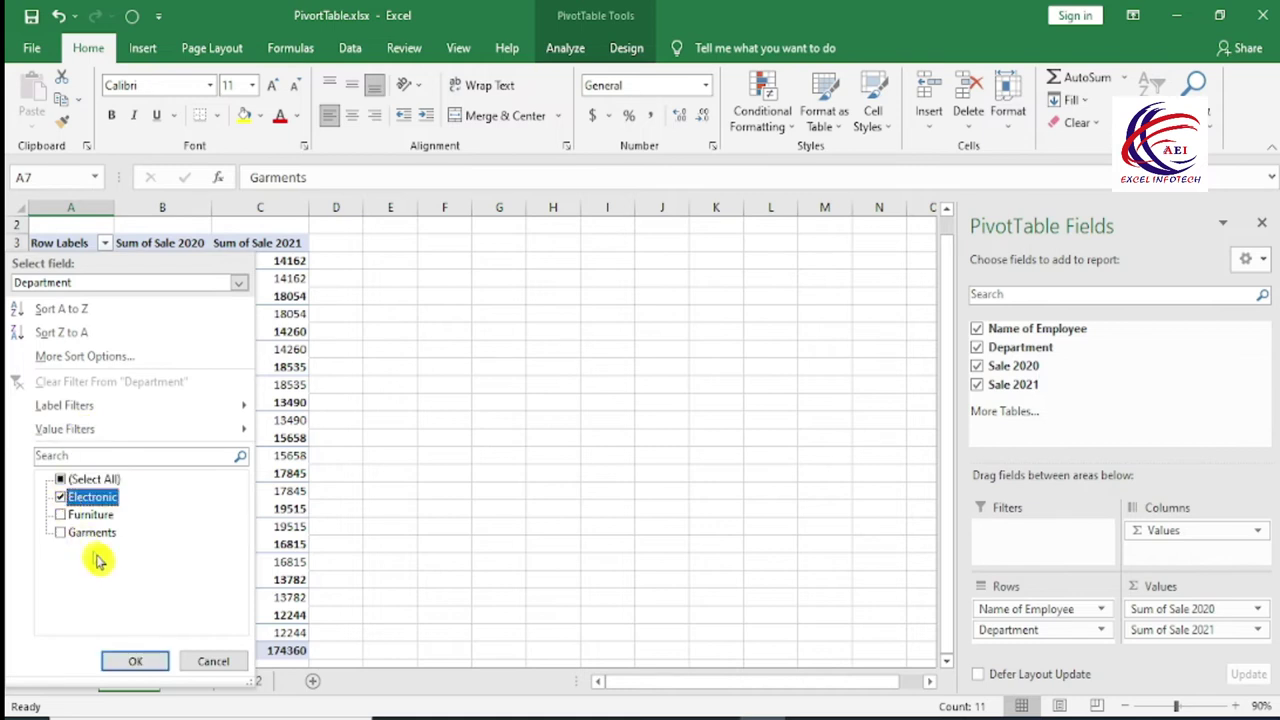
click(135, 661)
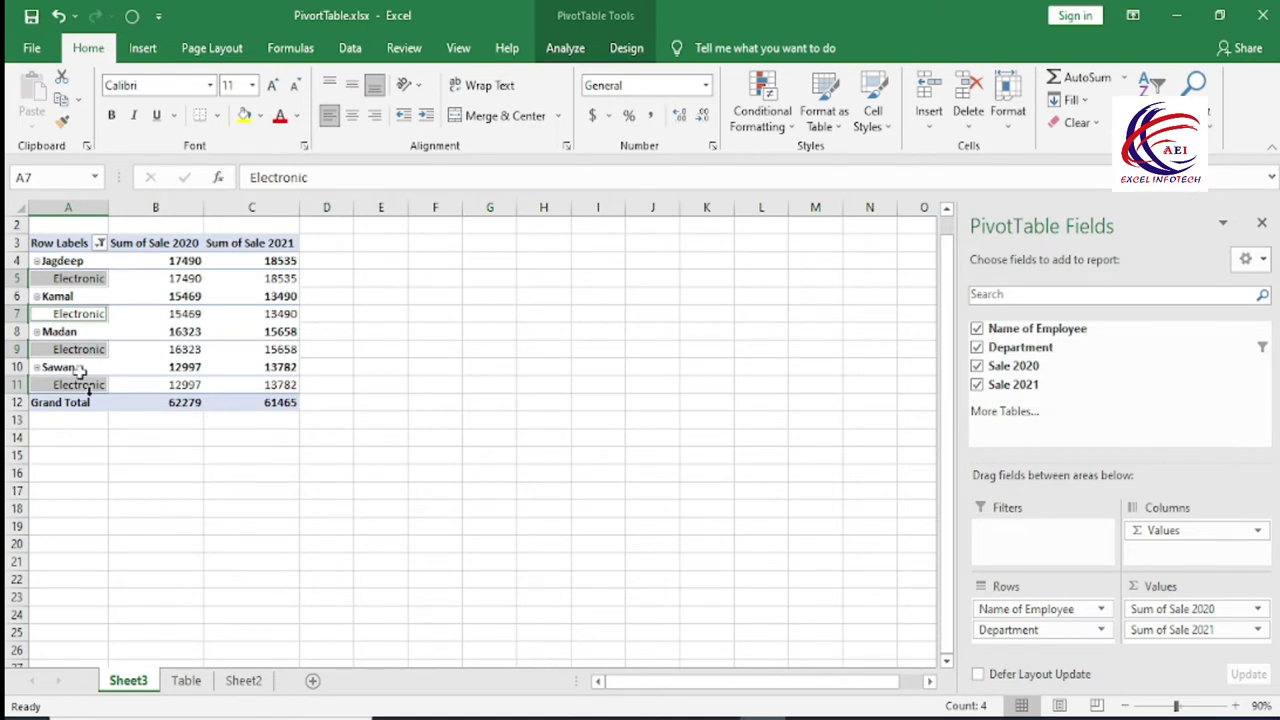
Step: Zoom the sheet back in to 120% and select a value cell in the pivot
click(1236, 705)
click(1236, 705)
click(1236, 705)
mouse_move(358, 478)
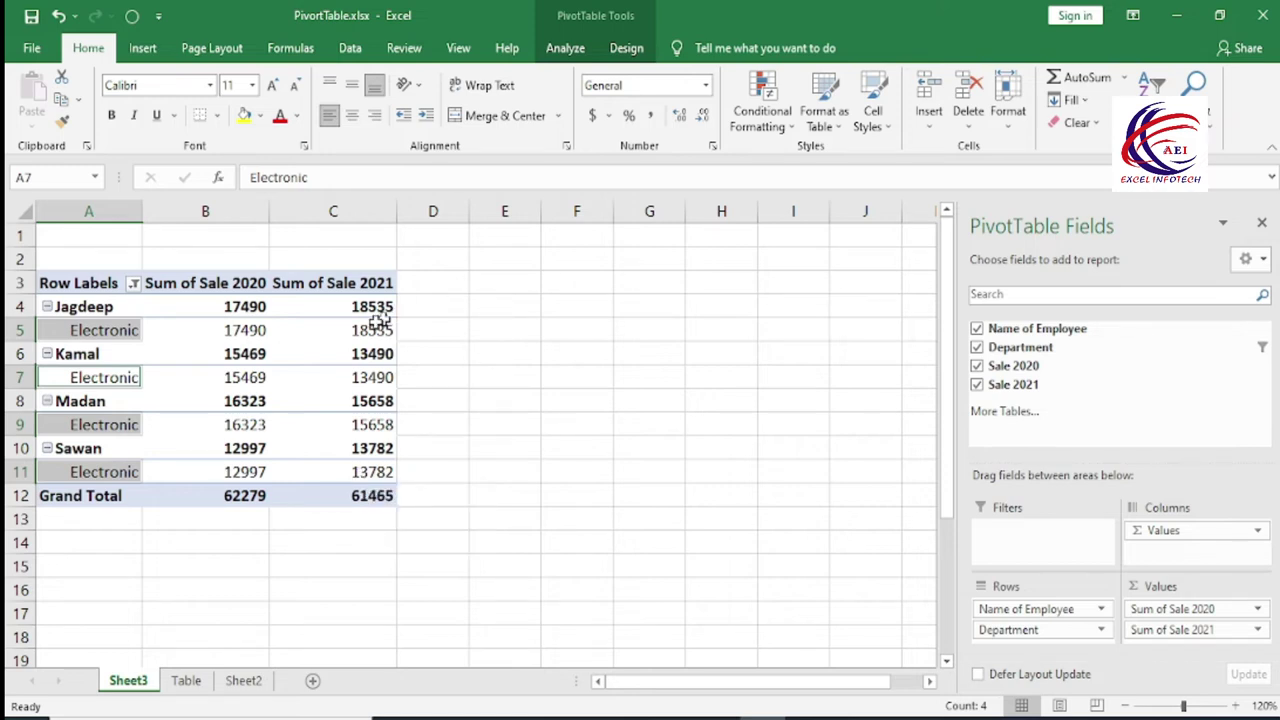
click(307, 401)
mouse_move(368, 452)
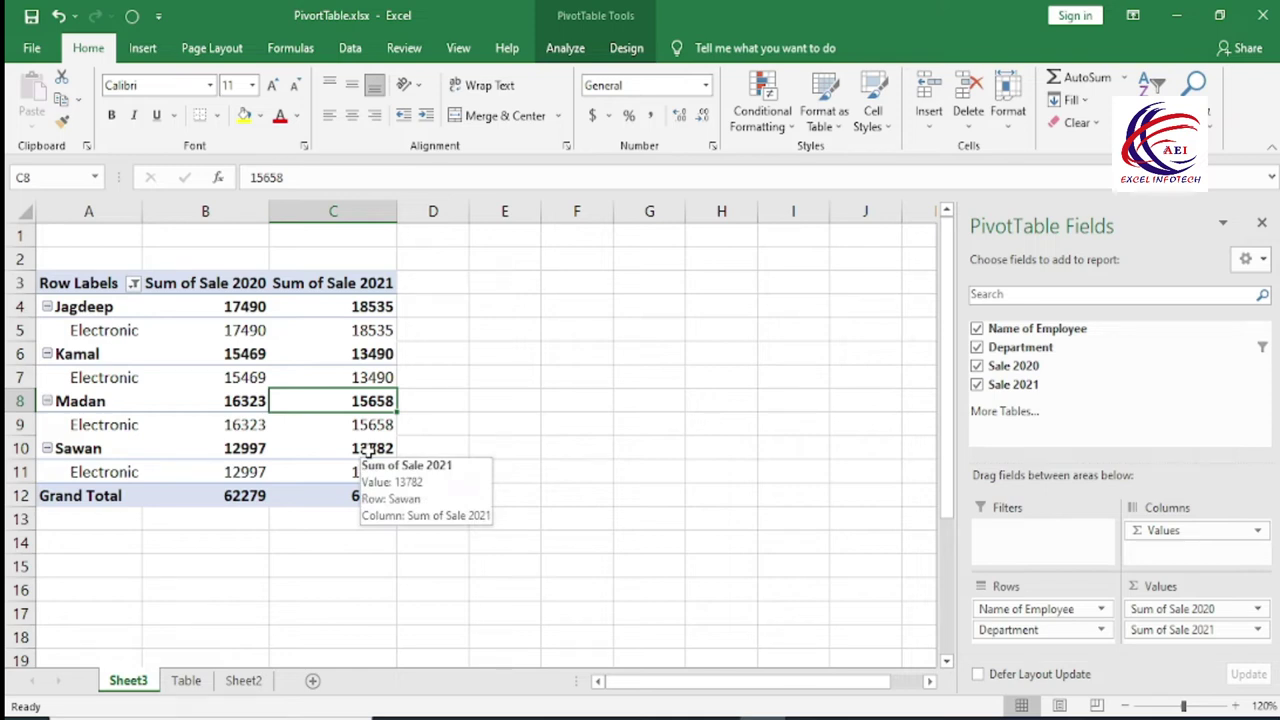
Step: Look at the Refresh options on PivotTable Analyze, then switch to the Table sheet
click(600, 20)
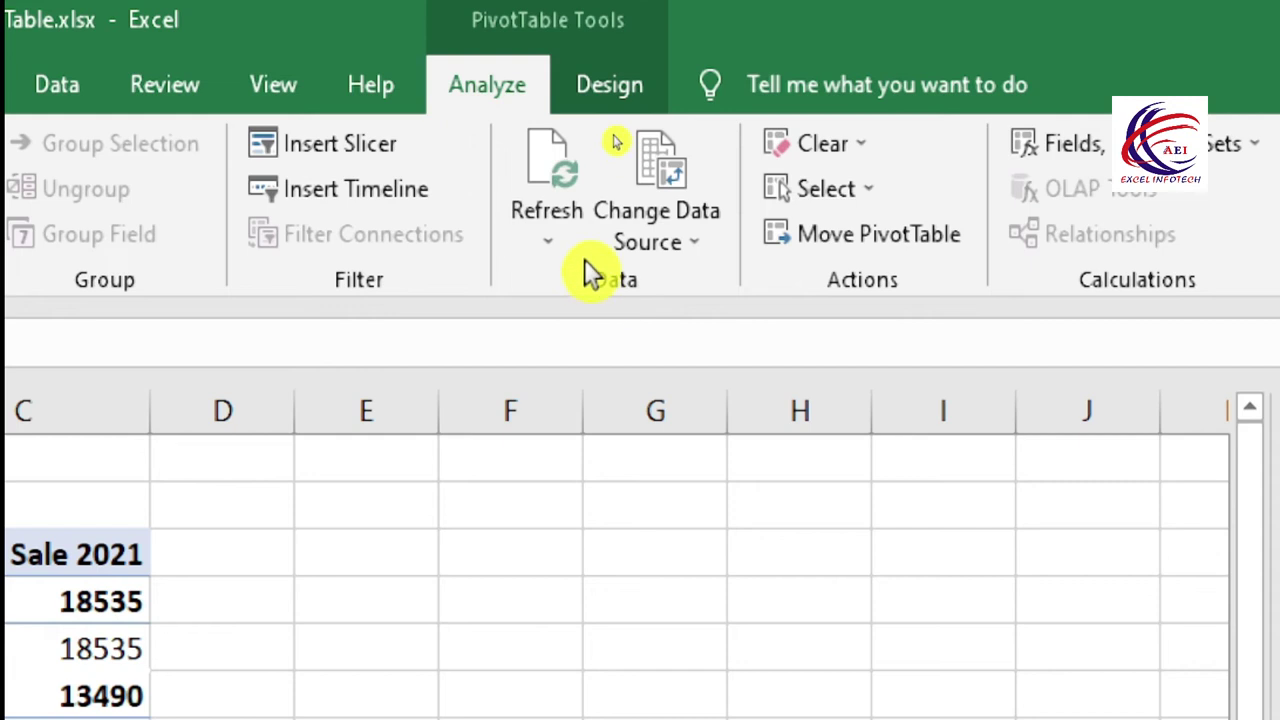
click(563, 241)
click(505, 491)
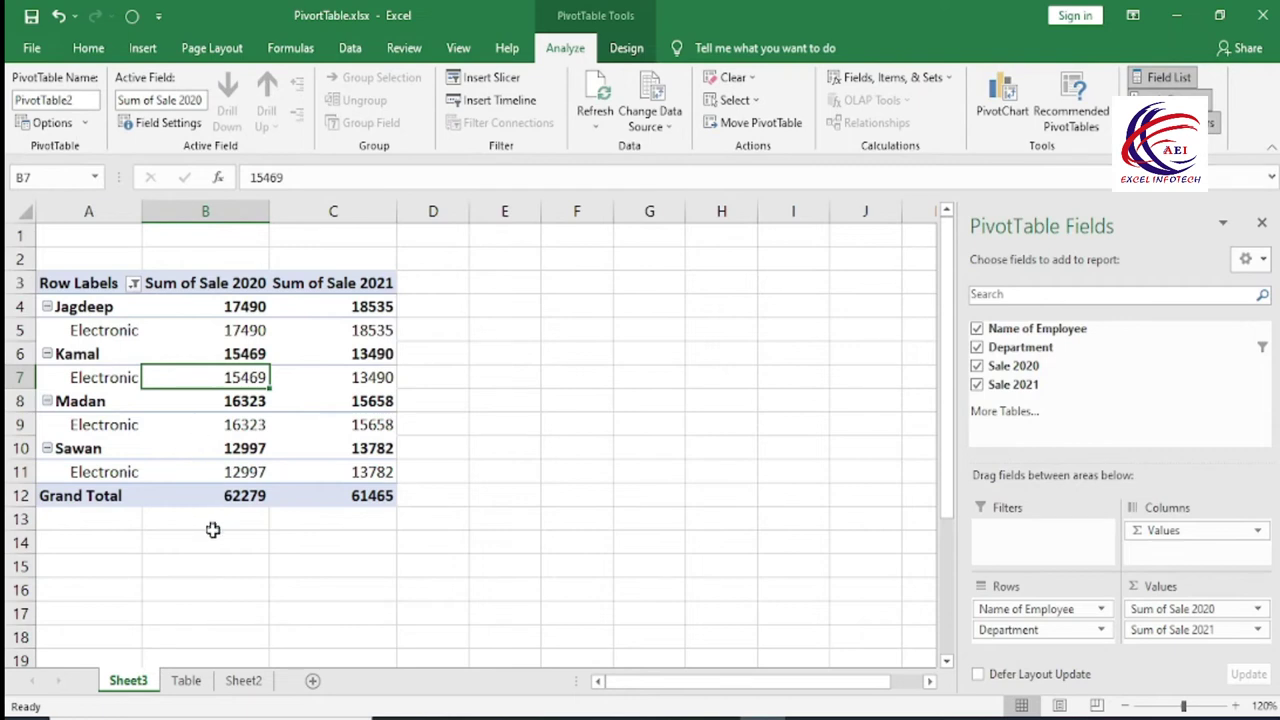
click(183, 681)
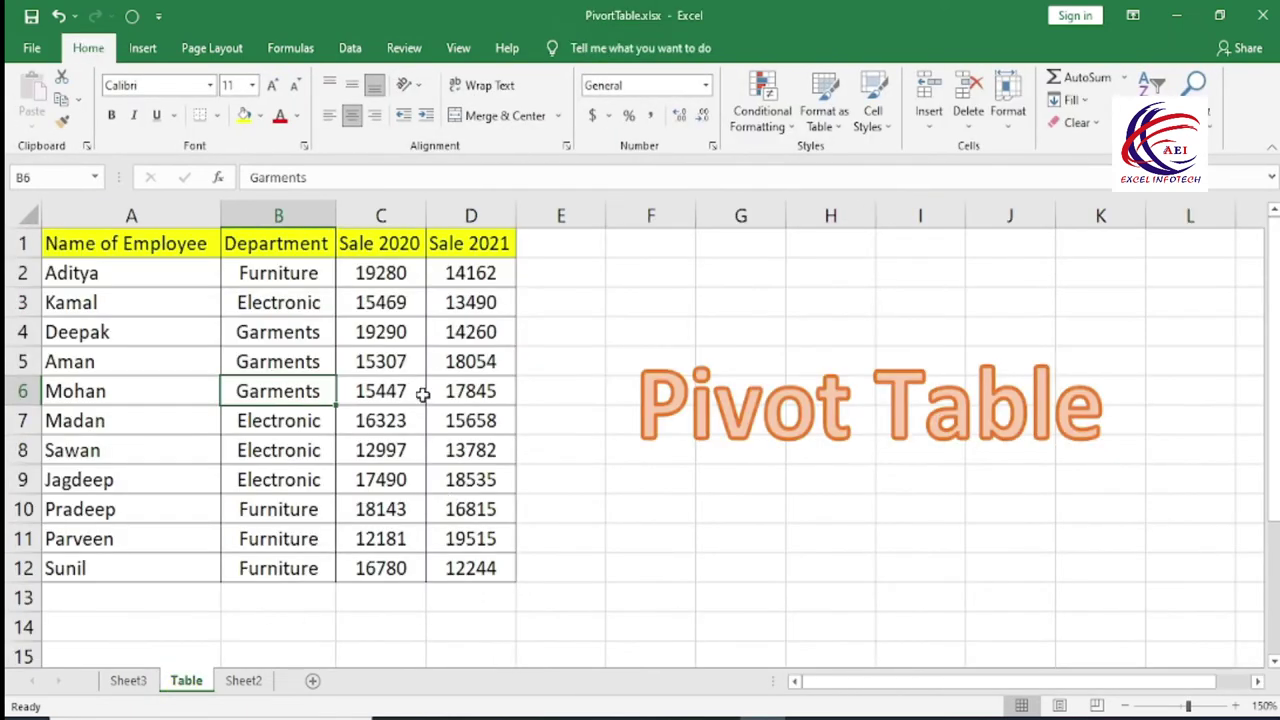
Step: Enter the header 'Total Sale' in cell E1
click(547, 258)
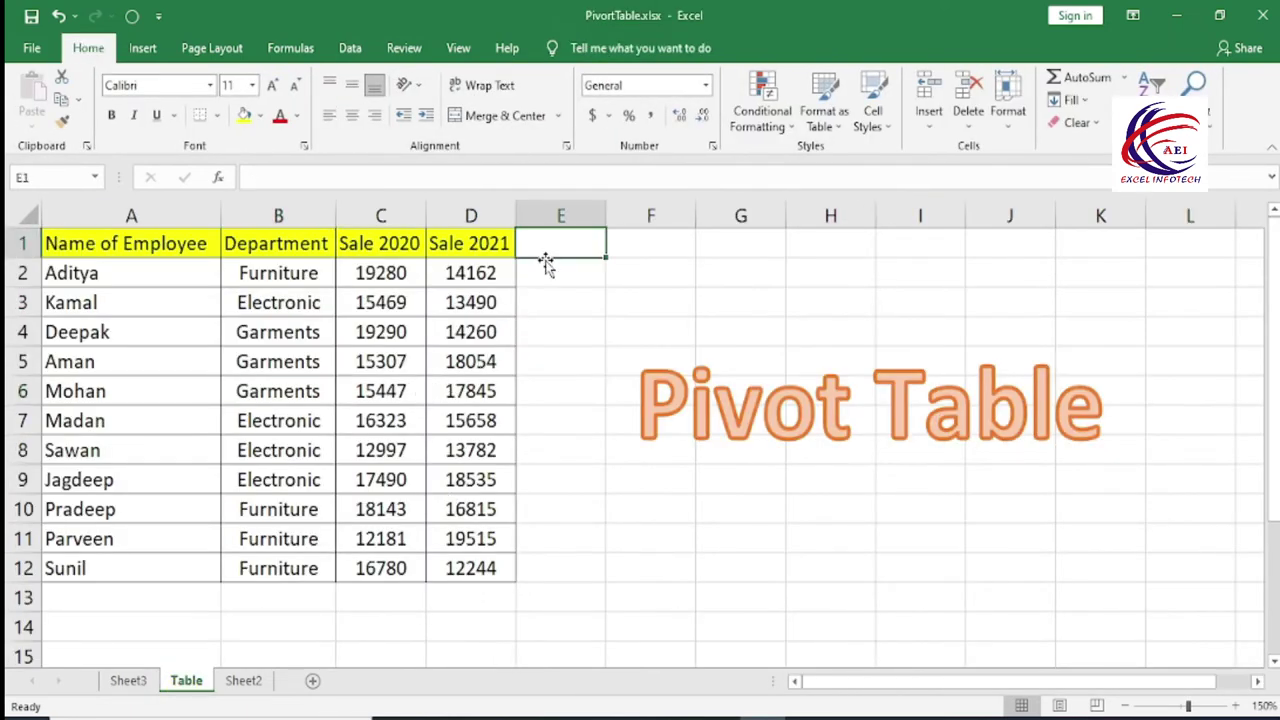
text(Total Sale)
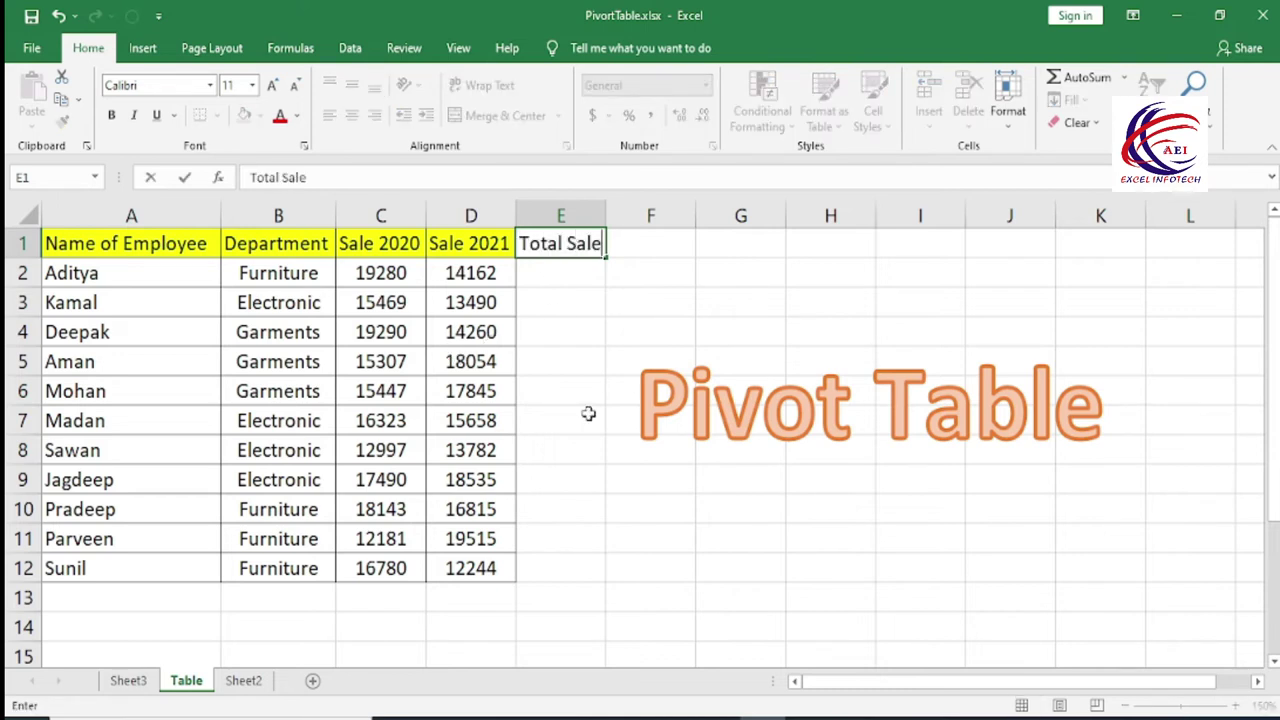
key(Return)
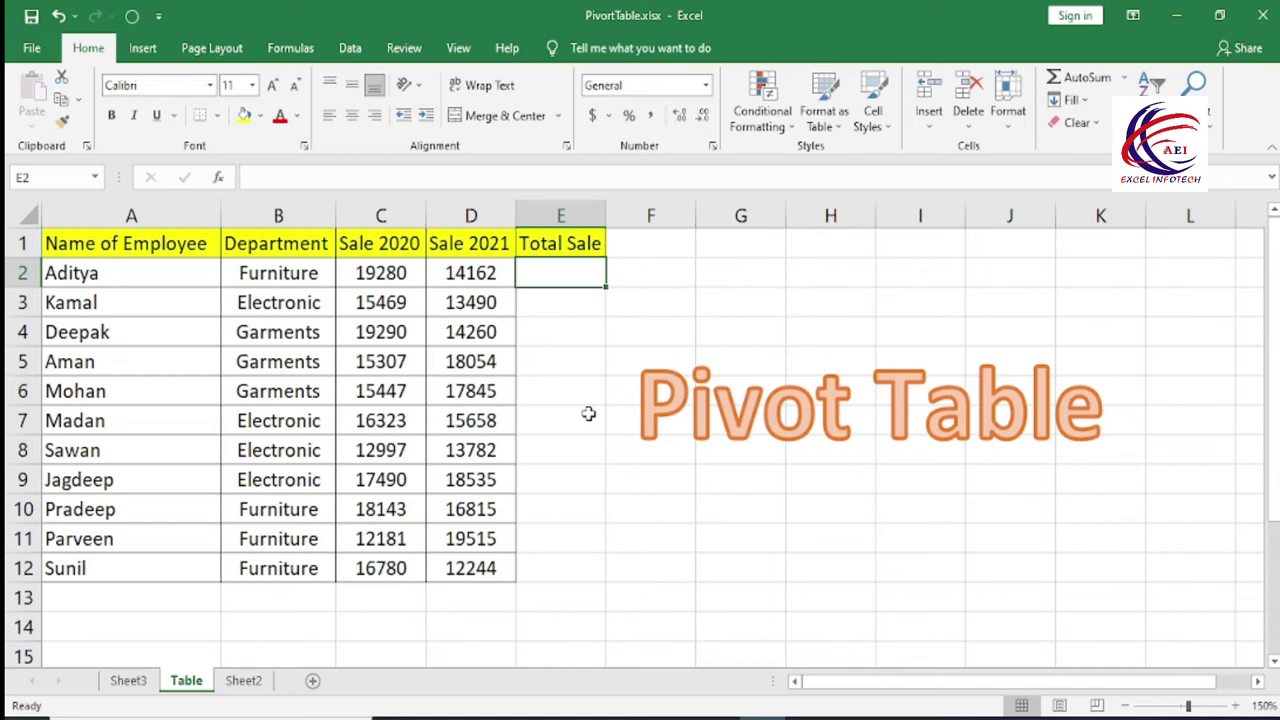
Step: Enter =C2+D2 in E2 and fill it down to E12
text(=)
key(Left)
key(Left)
text(+)
key(Left)
key(Return)
key(Up)
key(shift+Down)
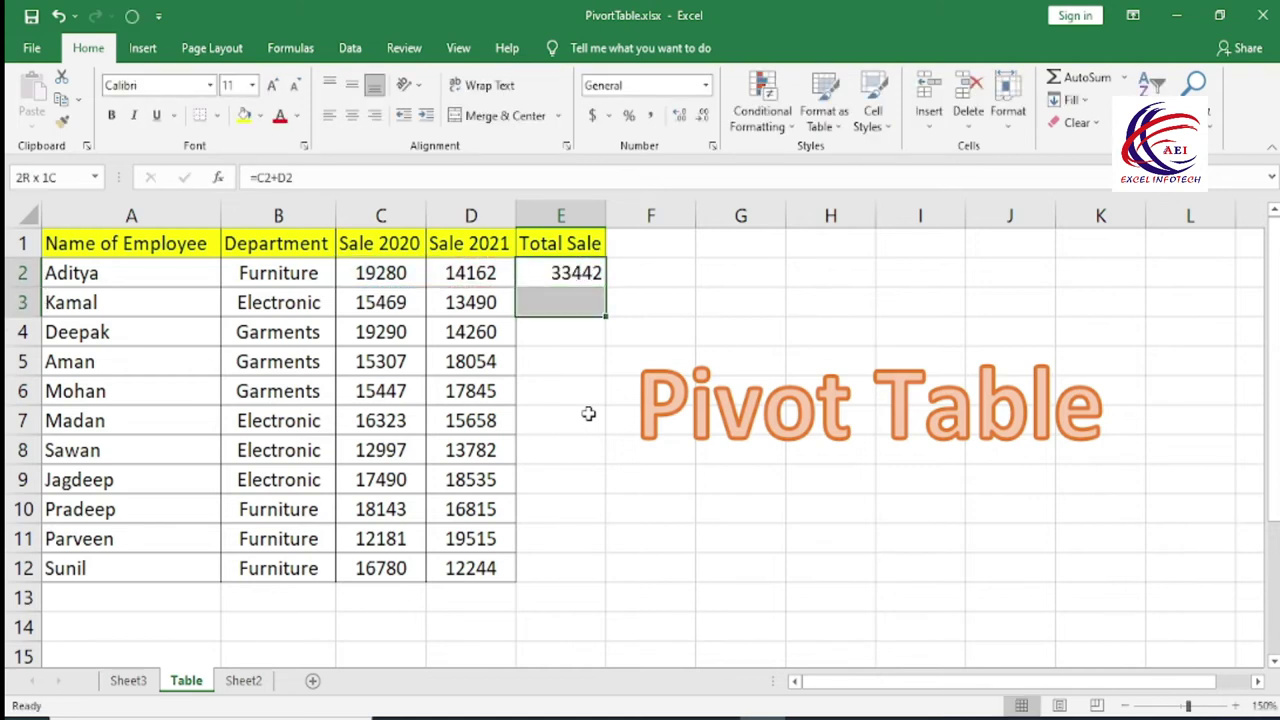
key(shift+Down)
key(shift+Down)
key(shift+Down)
key(shift+Down)
key(shift+Down)
key(shift+Down)
key(shift+Up)
key(ctrl+d)
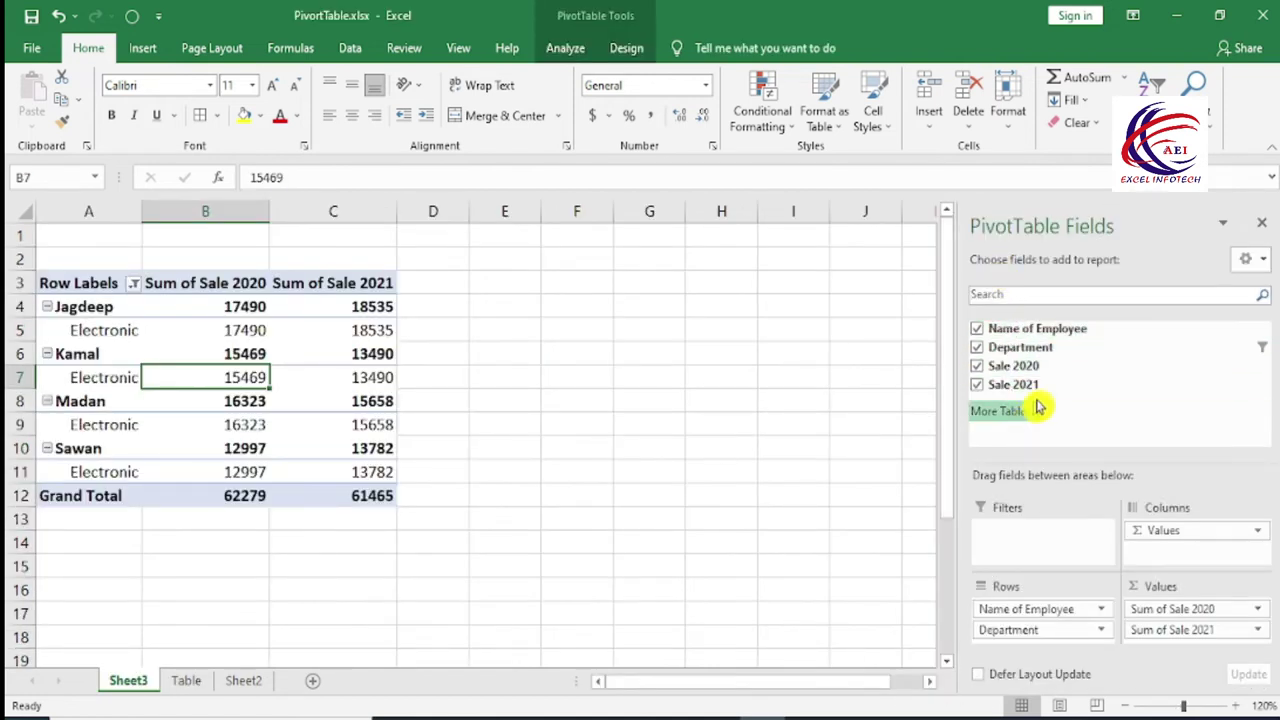
Step: Select the original data A1:D12 and the new Total Sale column E1:E12
mouse_move(982, 370)
mouse_down()
mouse_move(829, 382)
mouse_move(985, 366)
mouse_up()
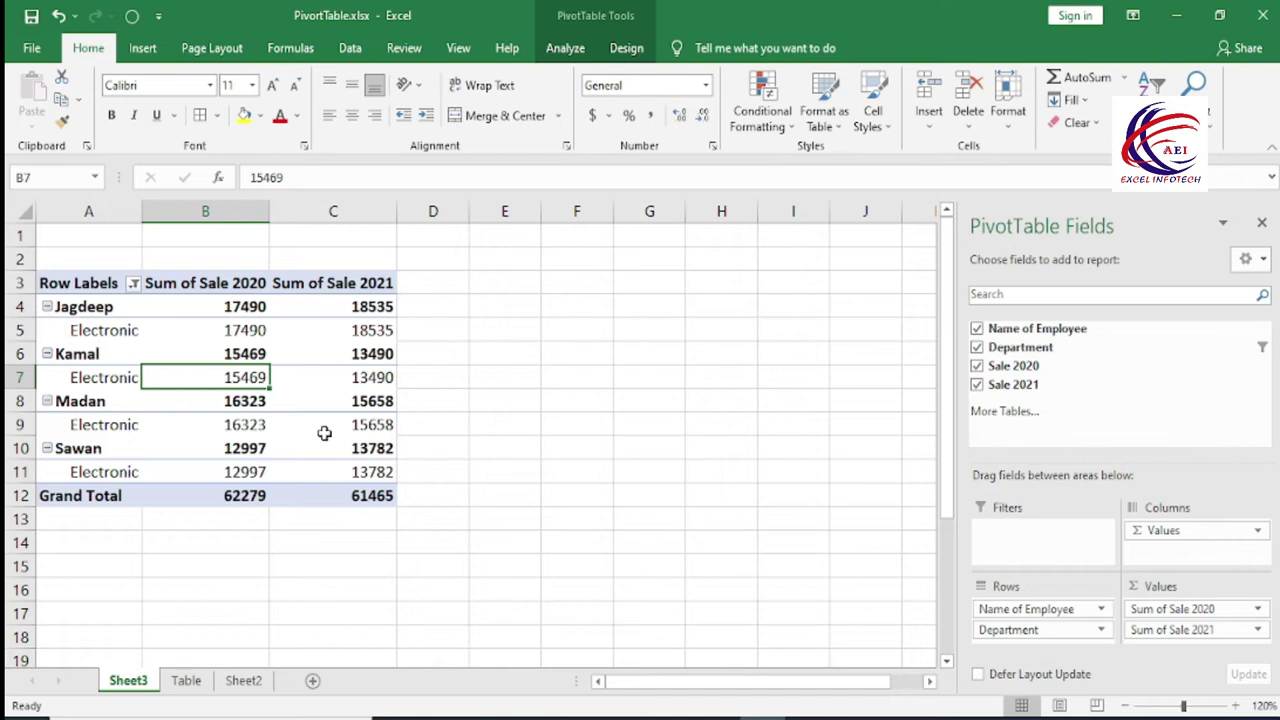
click(184, 681)
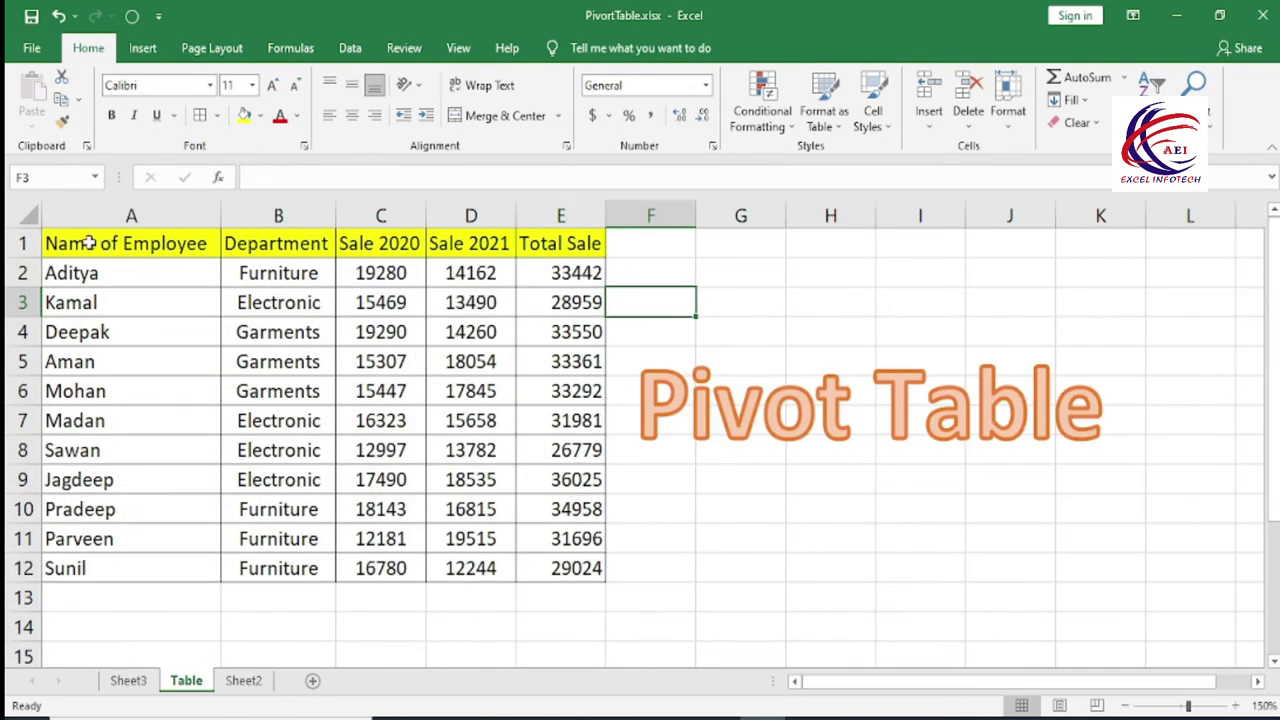
drag(90, 244, 449, 572)
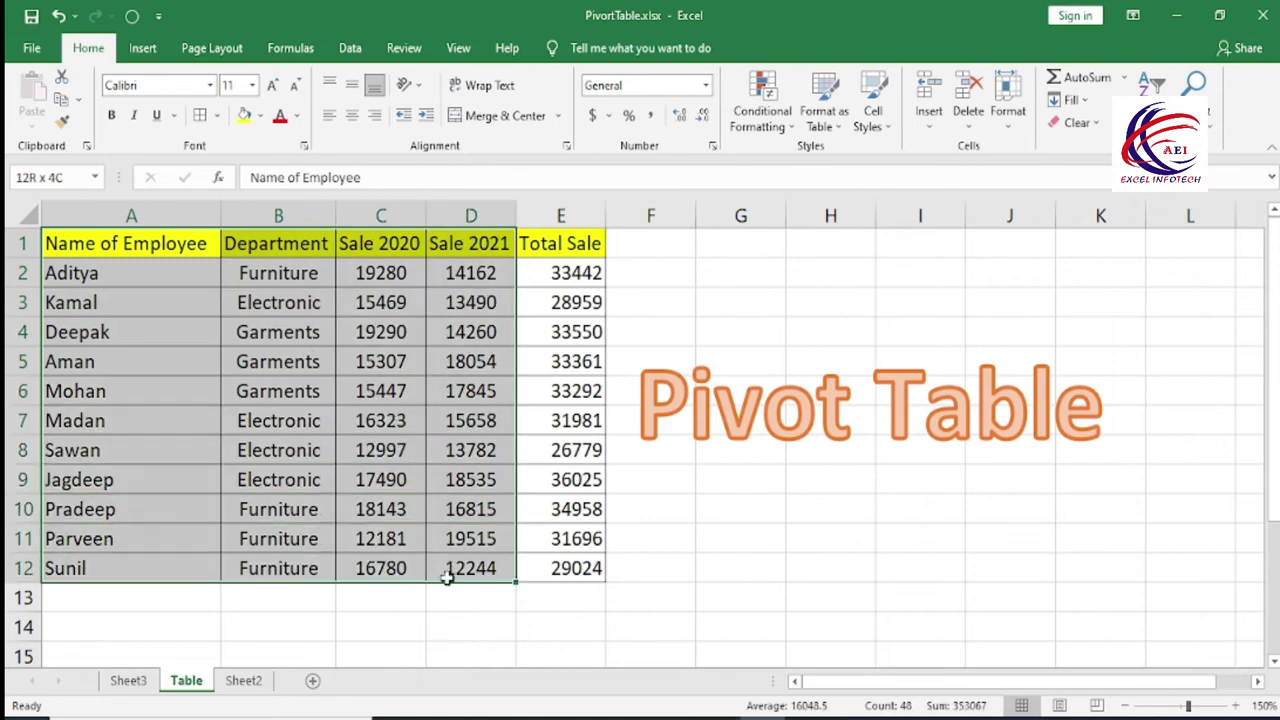
drag(560, 245, 563, 568)
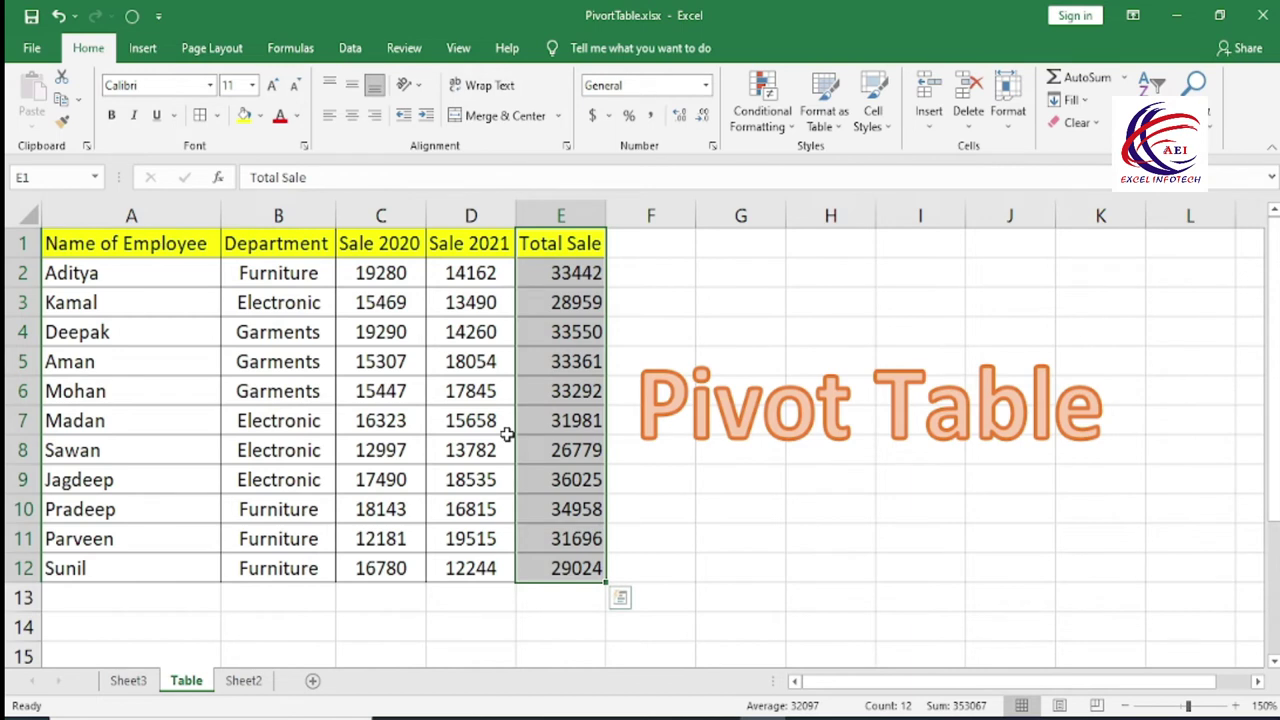
Step: On Sheet3, uncheck Name of Employee, Department, Sale 2020 and Sale 2021
click(140, 680)
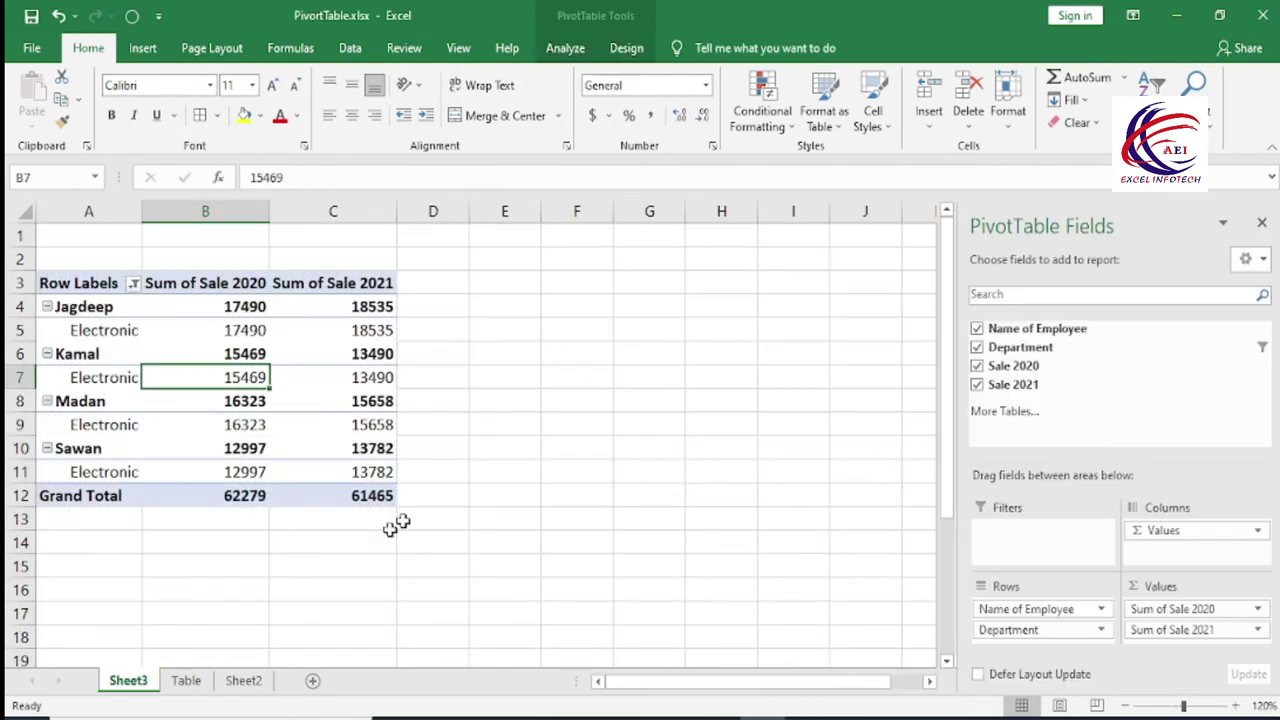
click(976, 329)
click(977, 347)
click(977, 366)
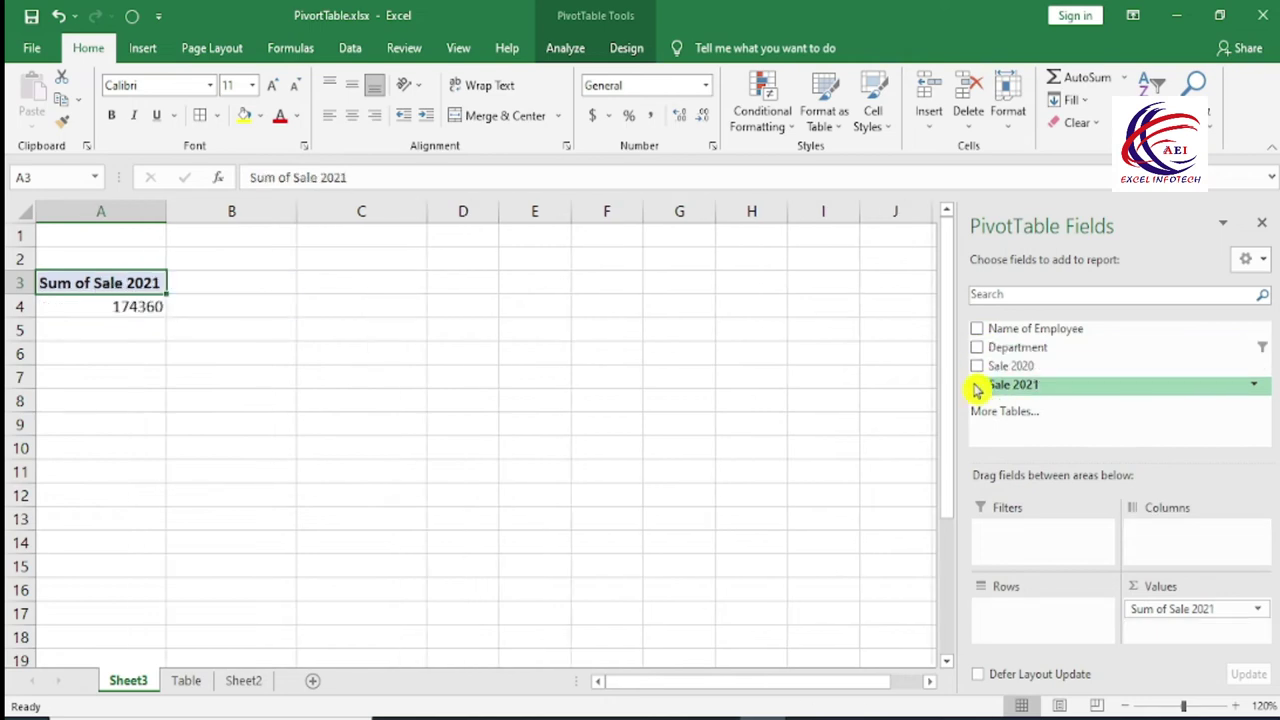
click(977, 384)
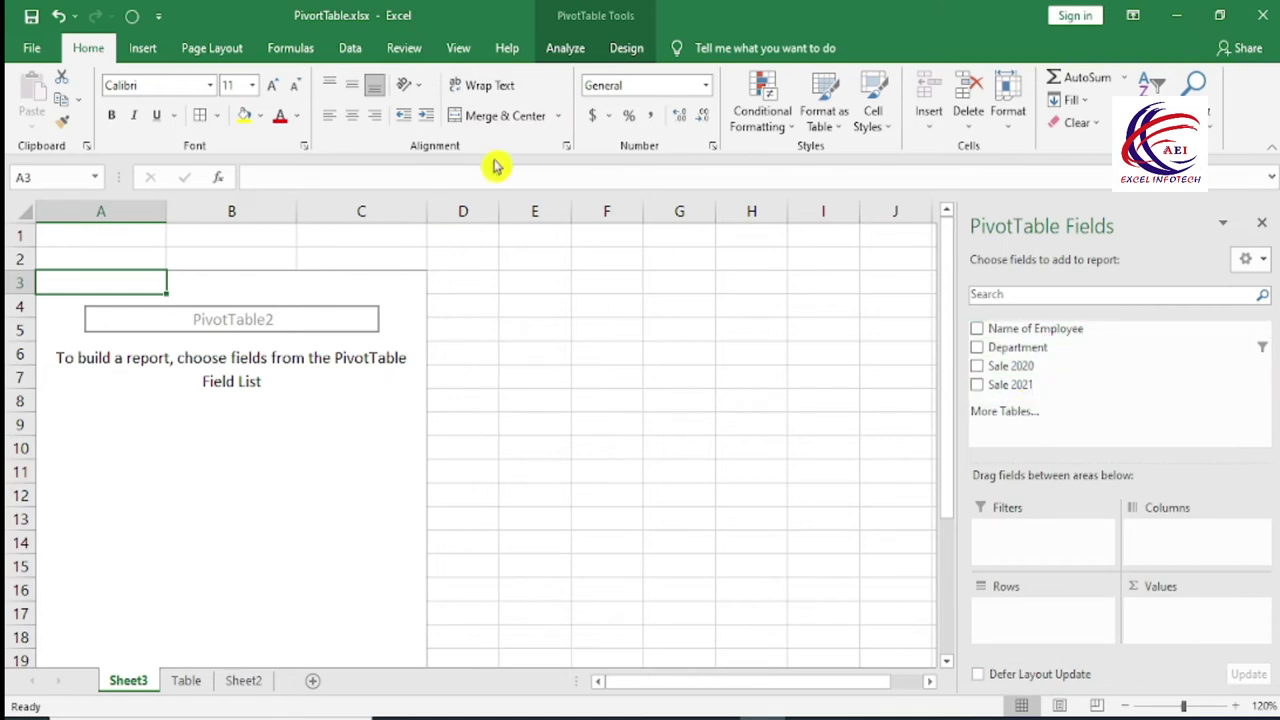
Step: Reselect a cell inside the empty pivot to bring back its field list
click(577, 50)
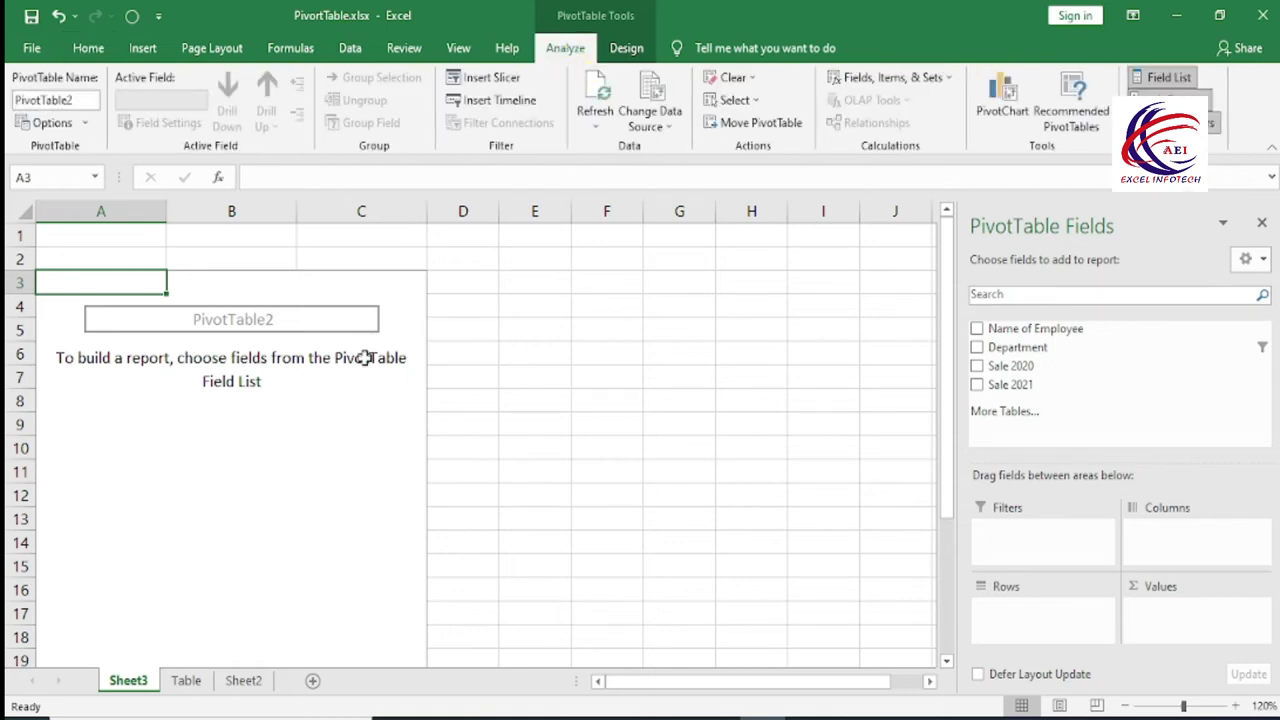
click(335, 416)
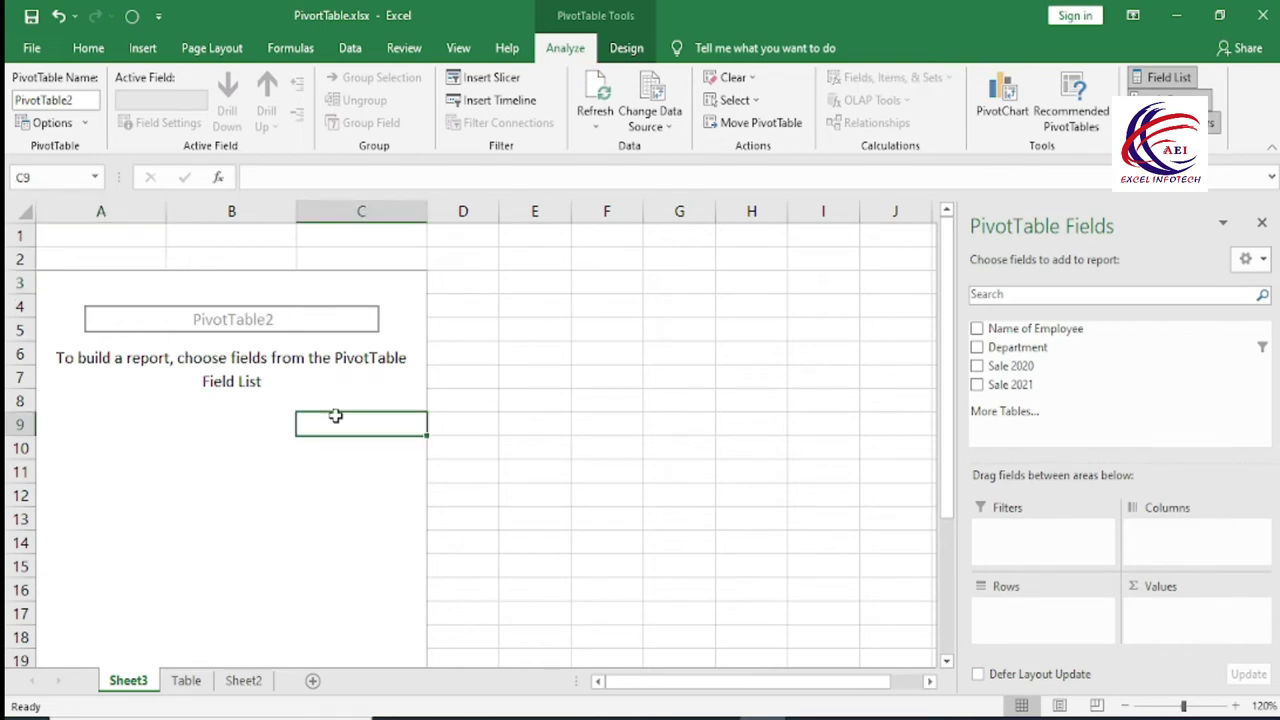
click(648, 332)
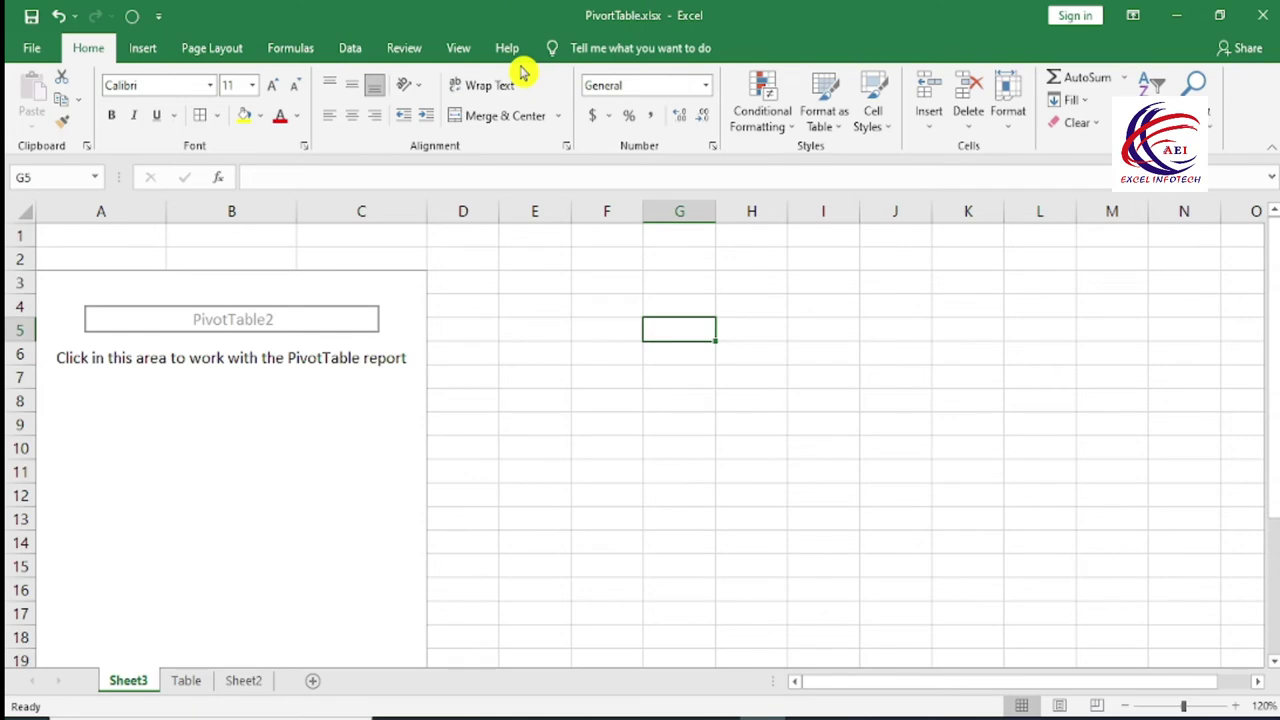
click(302, 418)
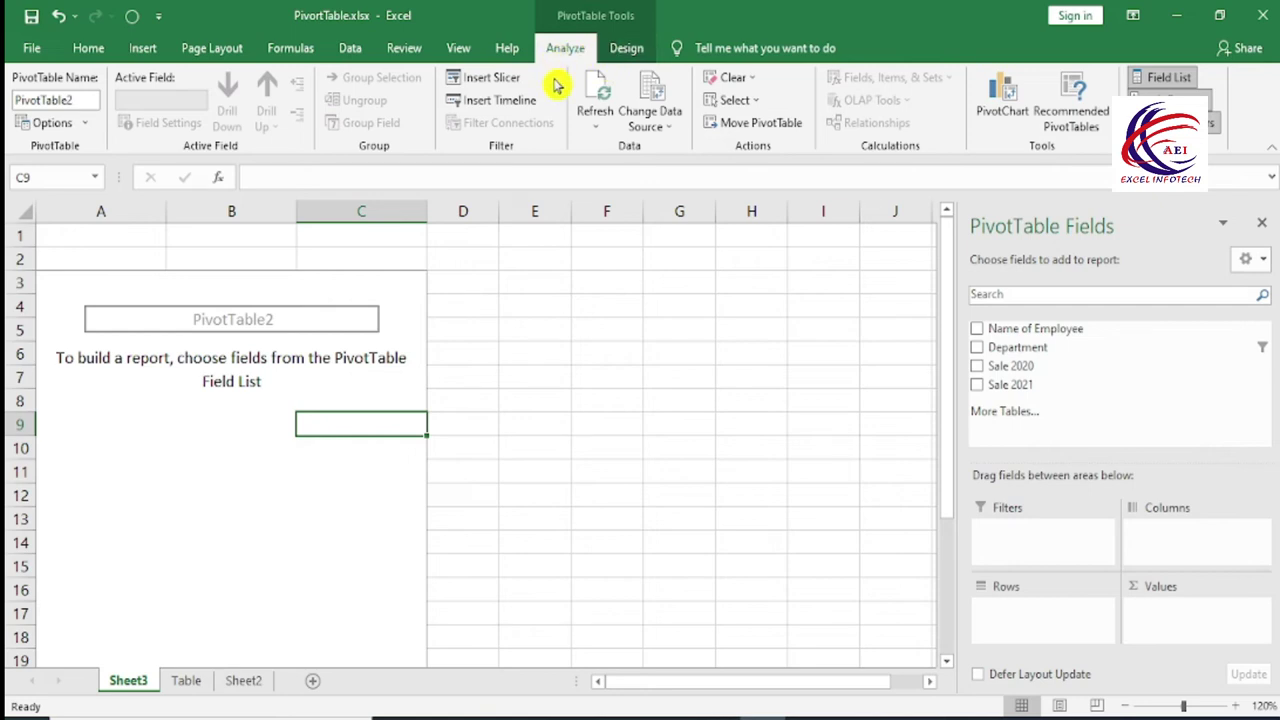
Step: Change PivotTable2's data source to Table!$A$1:$E$12 to include Total Sale
key(Up)
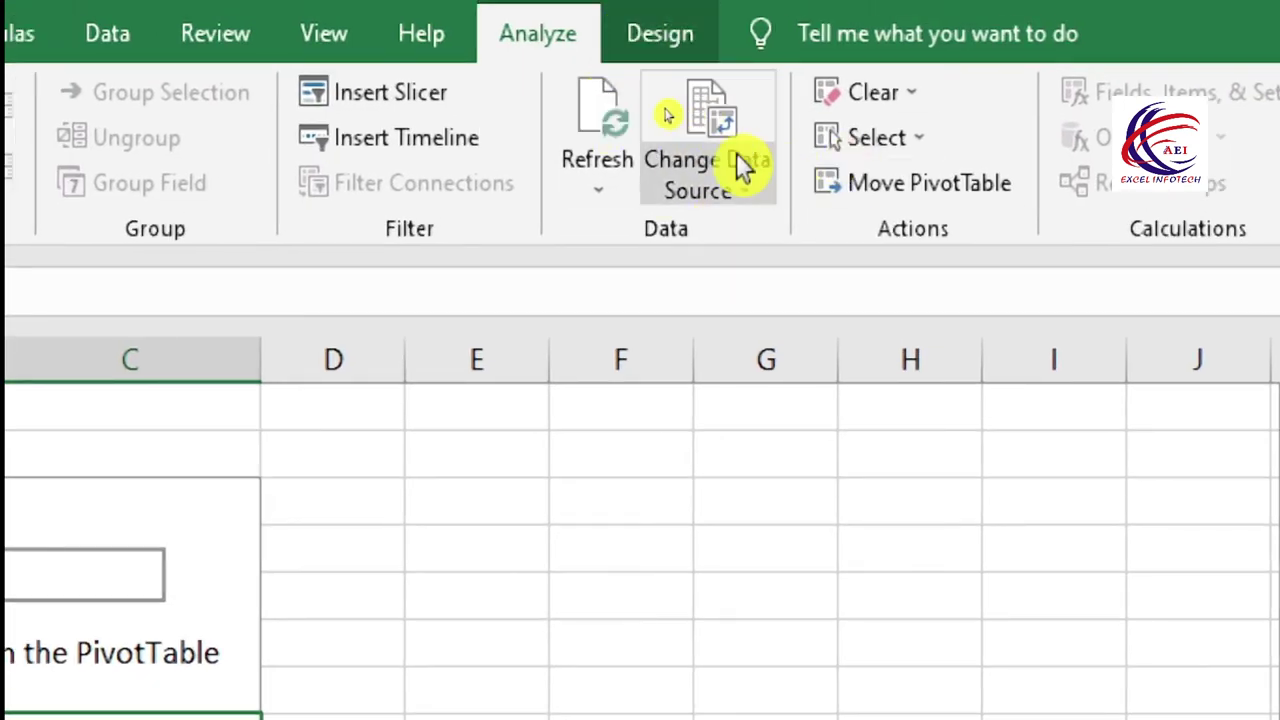
click(727, 168)
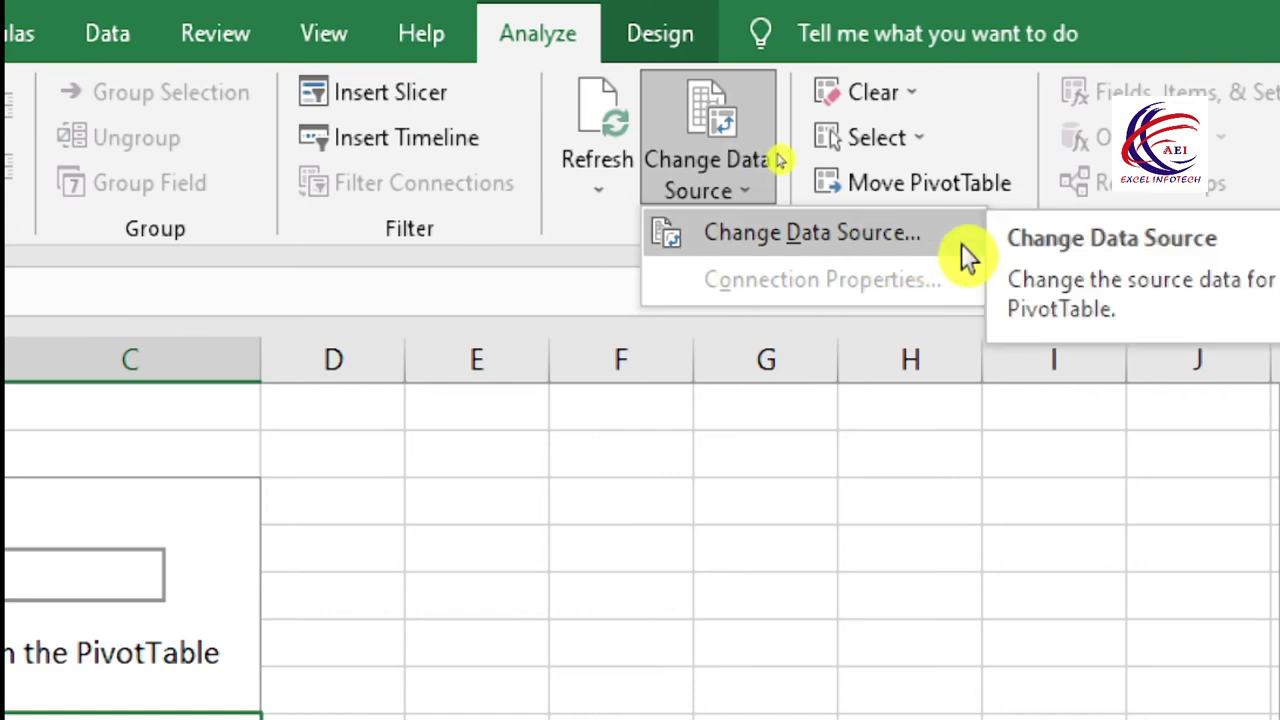
click(880, 232)
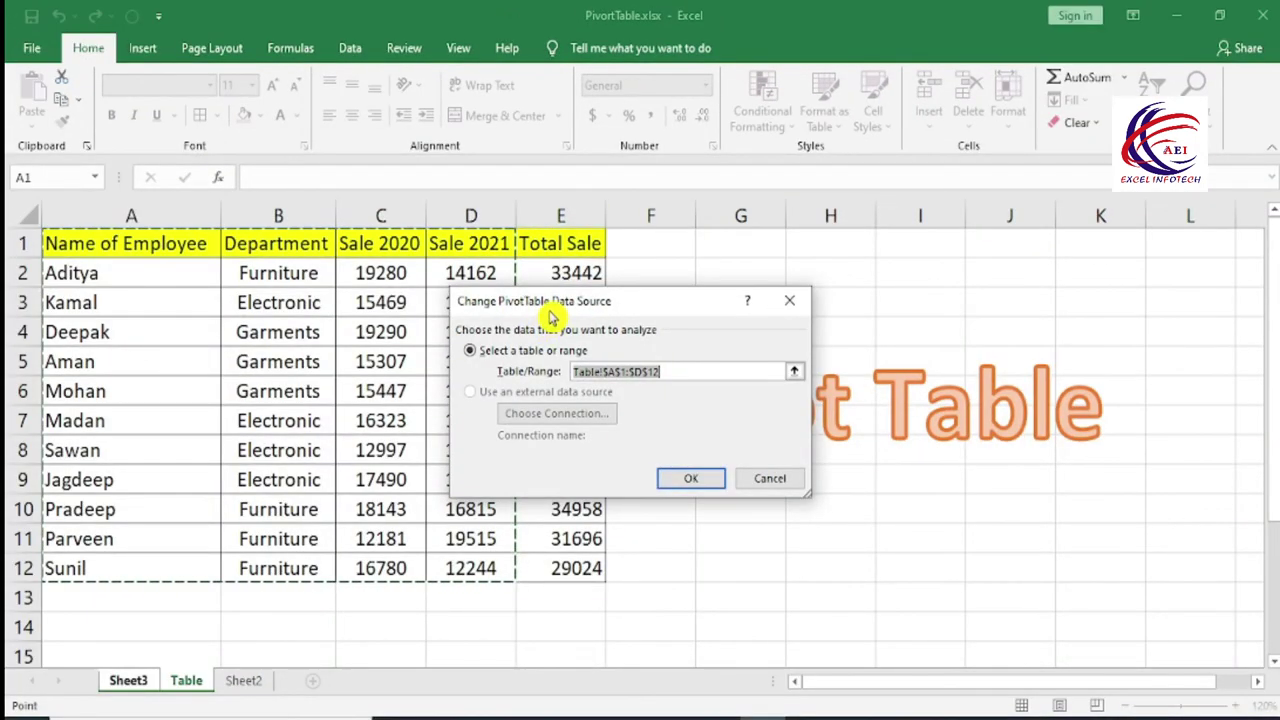
drag(556, 306, 838, 259)
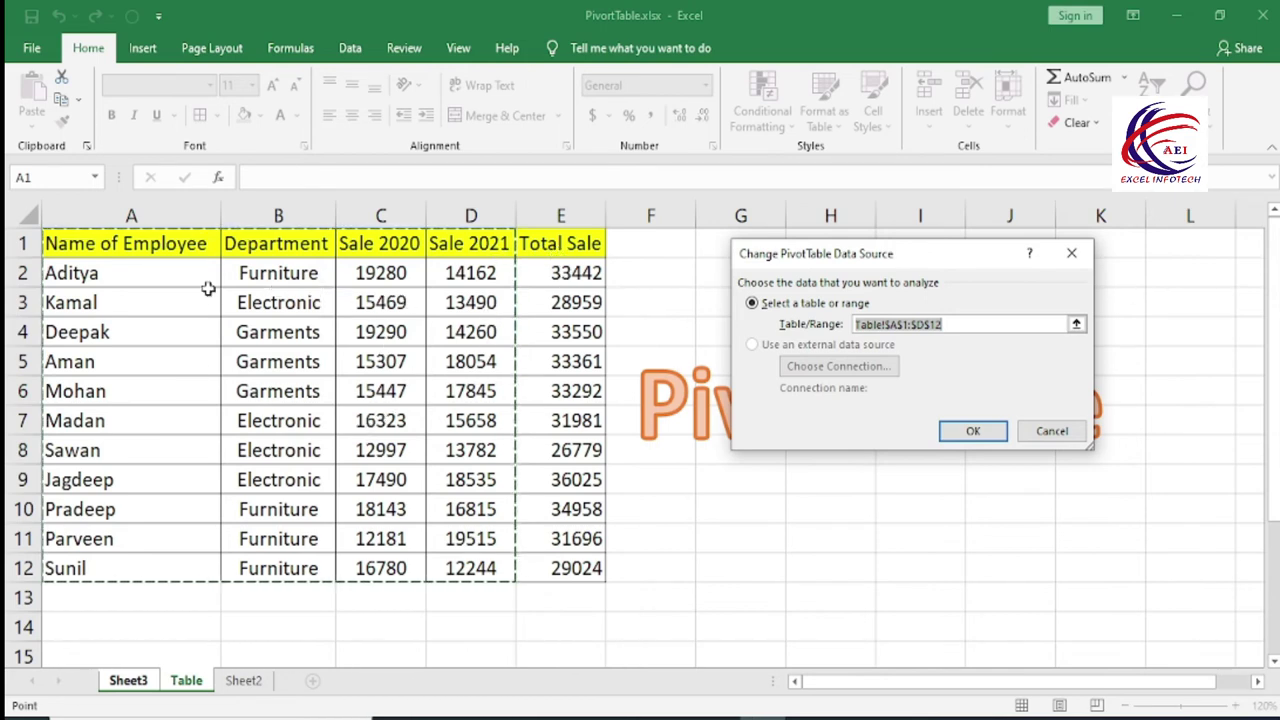
mouse_move(106, 249)
mouse_down()
mouse_move(478, 310)
mouse_move(565, 566)
mouse_up()
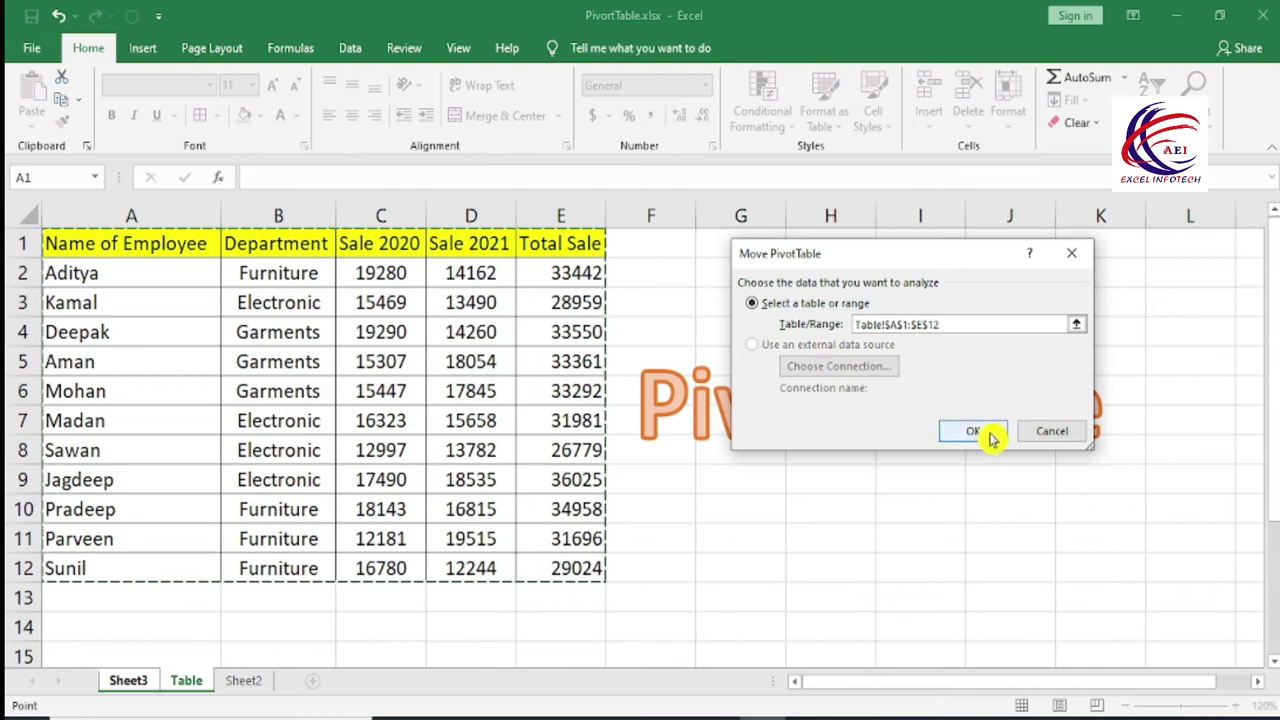
click(993, 421)
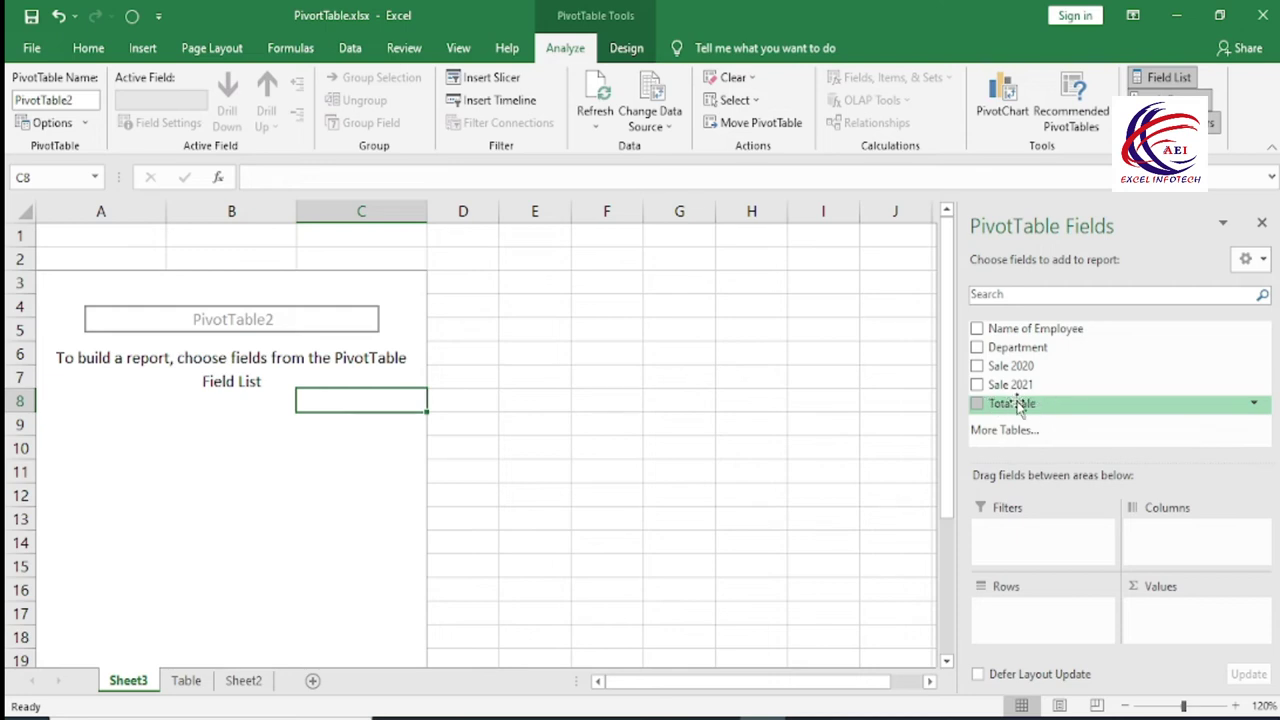
Step: Refresh all, then add Name of Employee, Department and Total Sale to the pivot
click(595, 125)
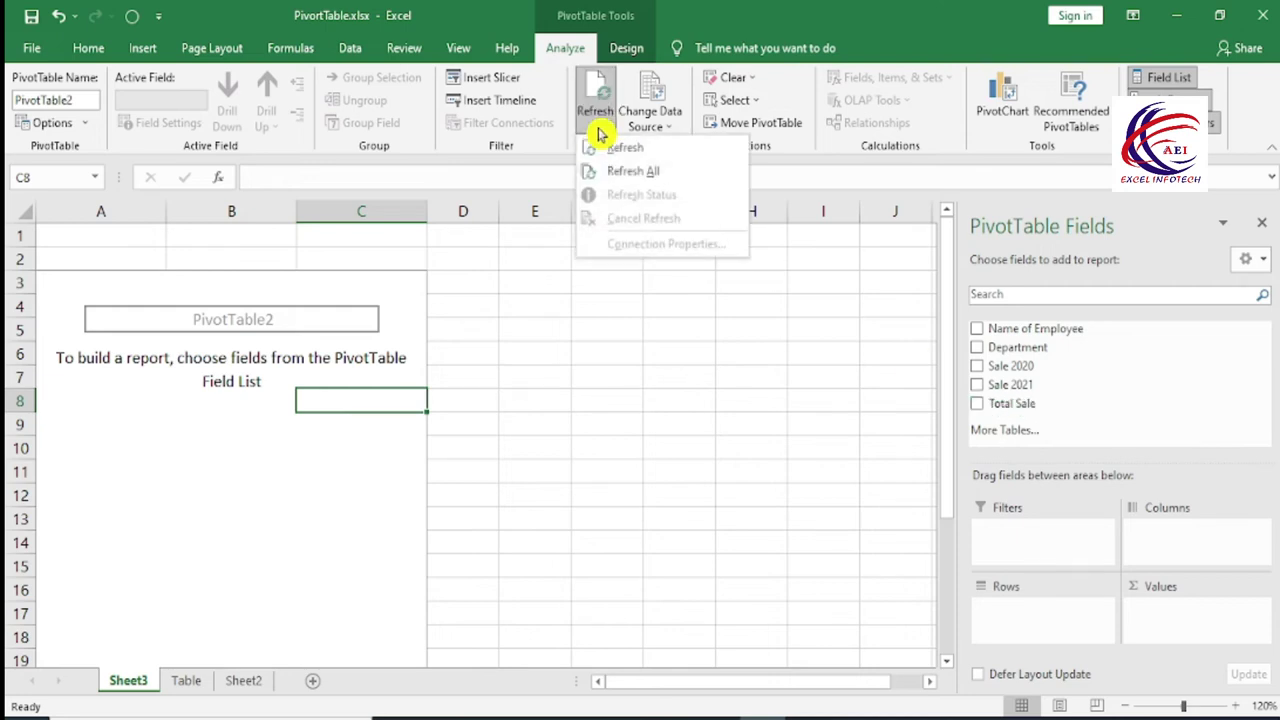
click(660, 178)
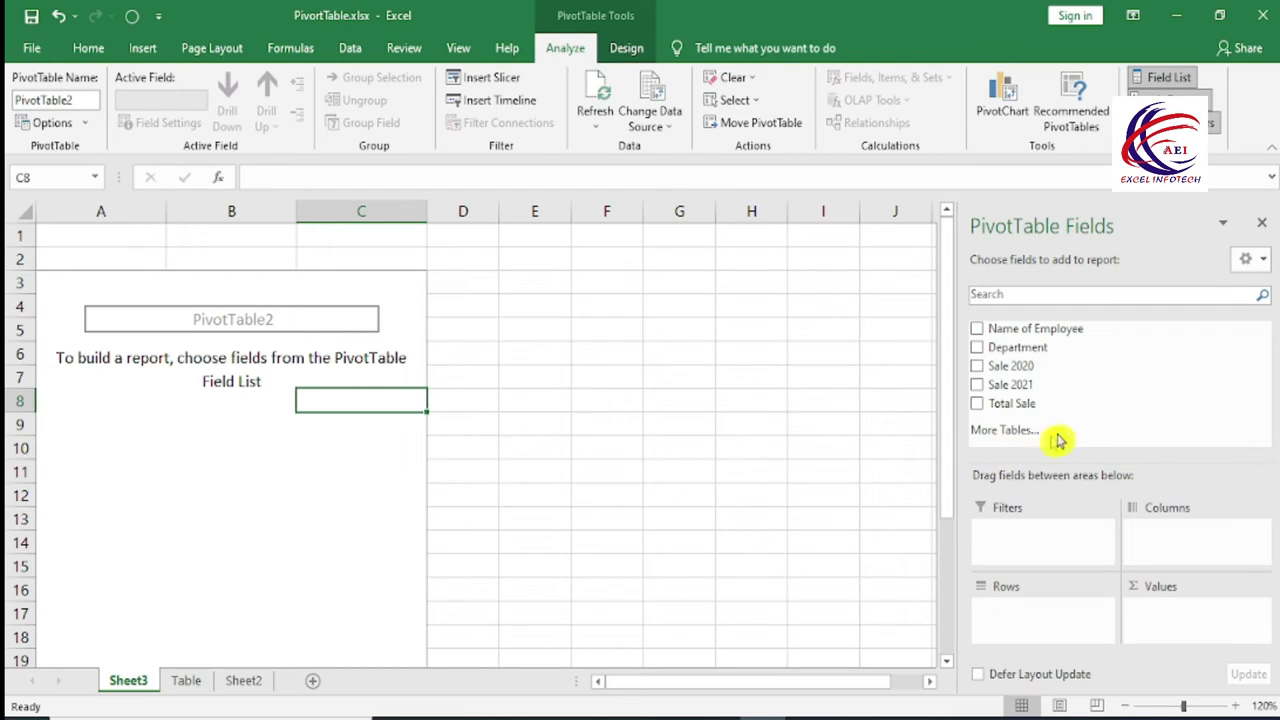
click(978, 330)
click(978, 330)
click(977, 329)
click(977, 347)
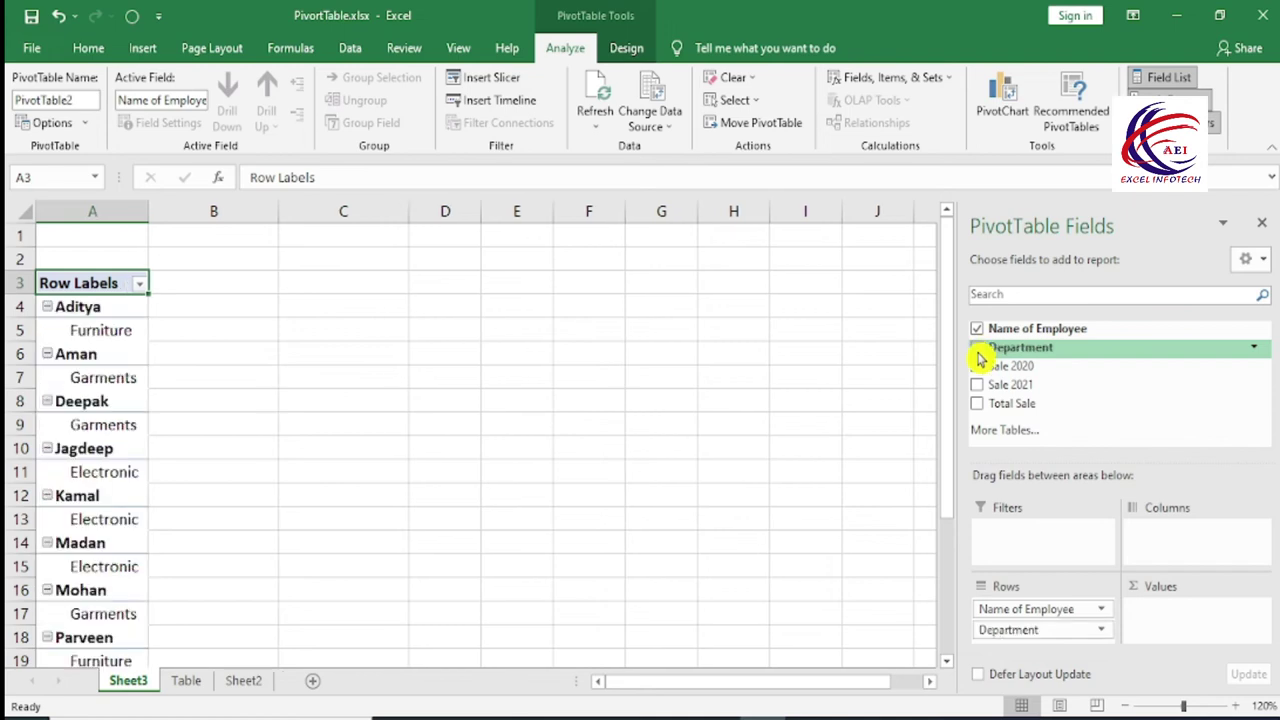
click(978, 404)
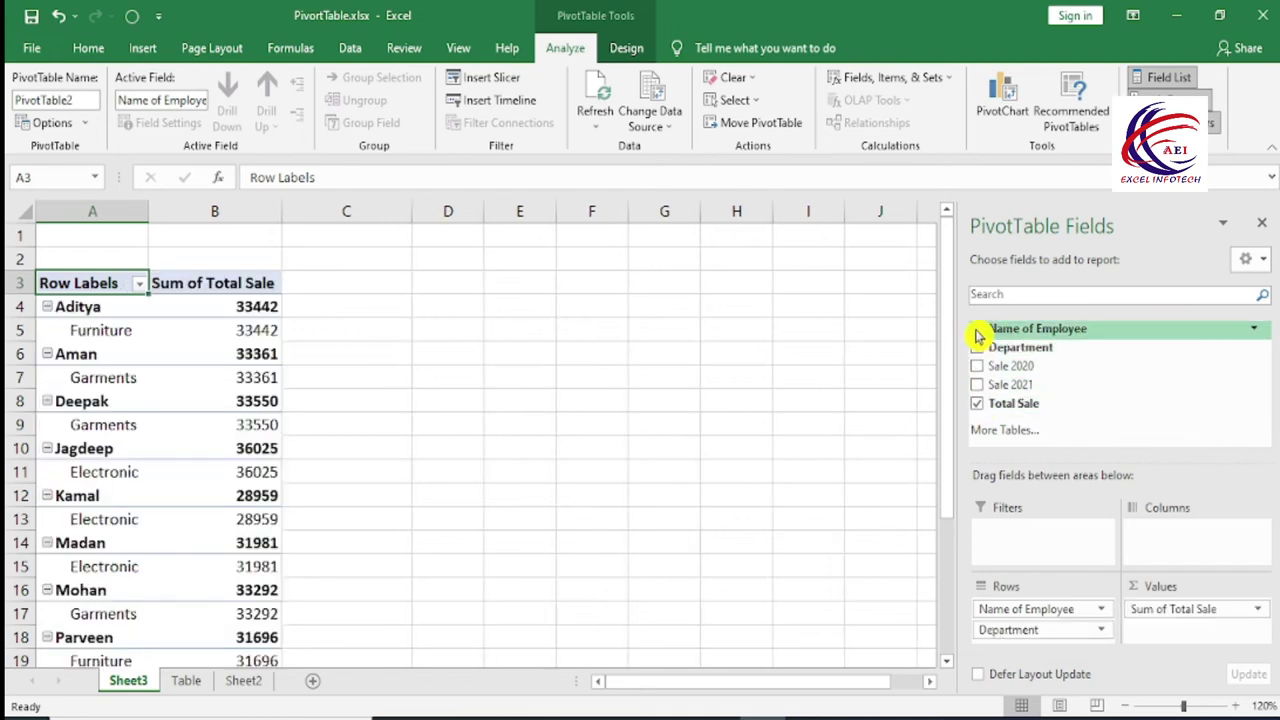
Step: Remove Name of Employee, Department and Total Sale, then go to the Table sheet
click(977, 329)
click(977, 347)
click(977, 404)
click(186, 680)
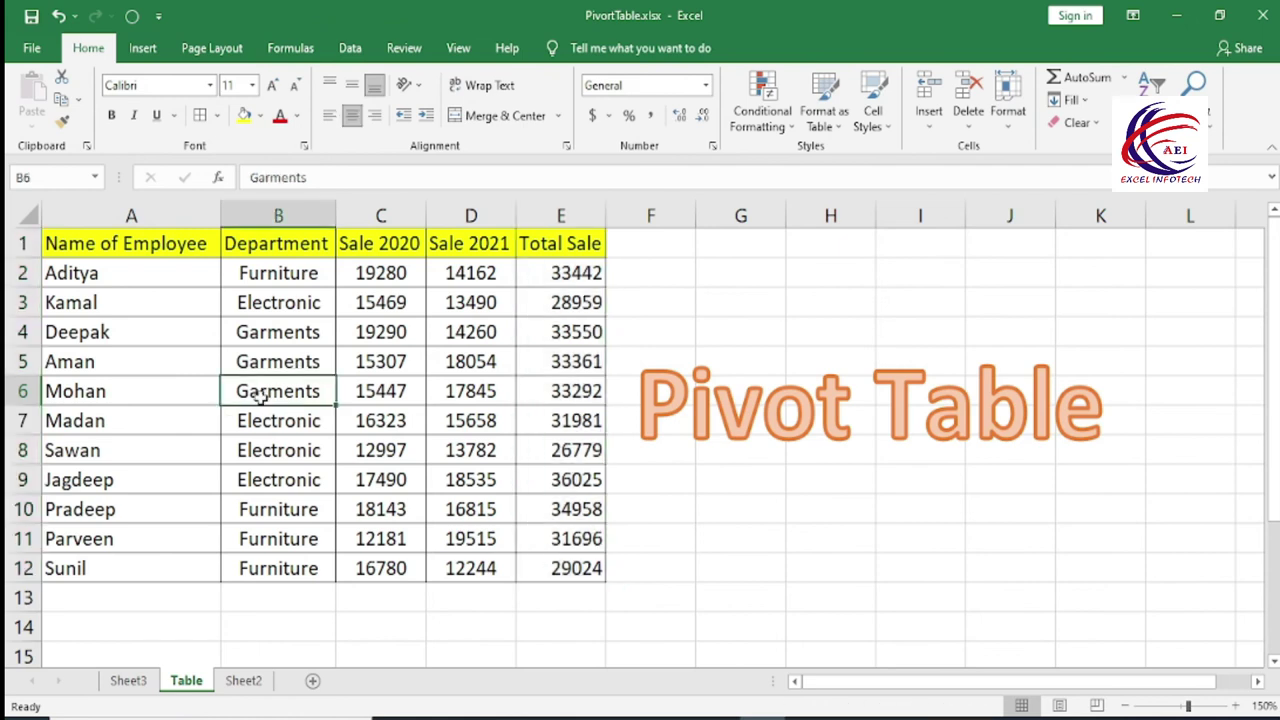
Step: On the Table sheet, change the first employee's department in B2 to Garments
key(Down)
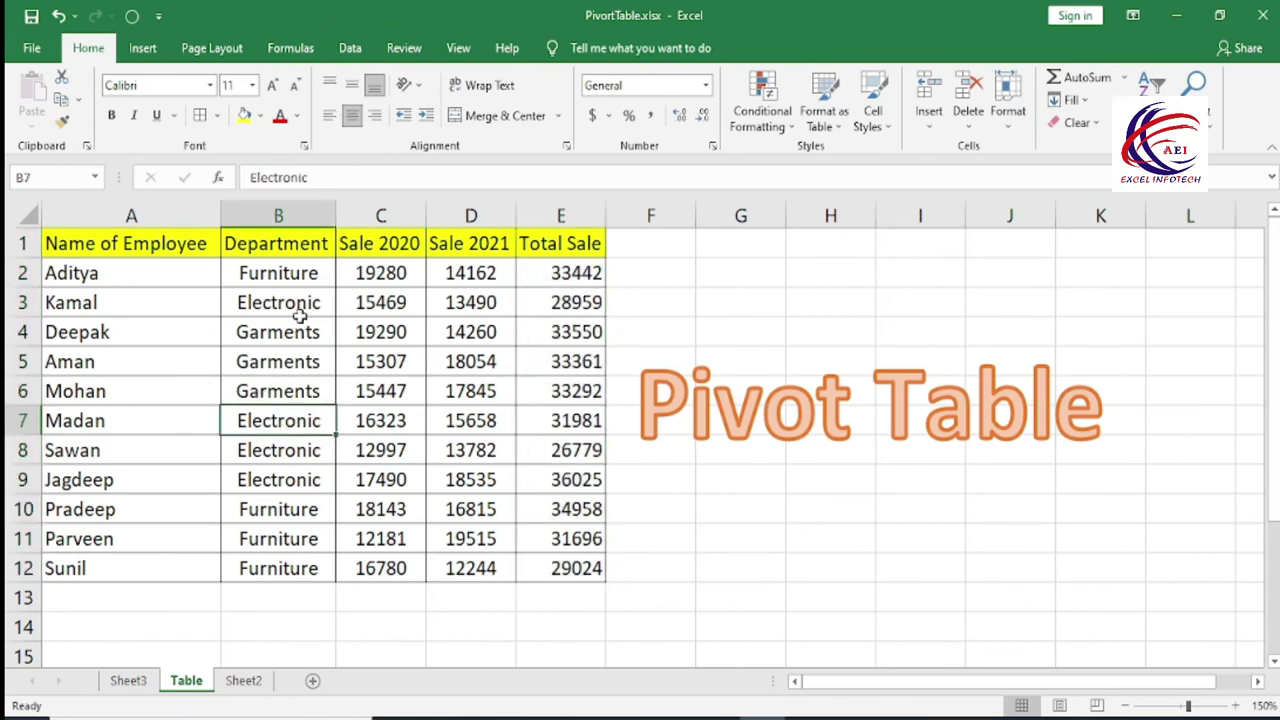
click(156, 280)
click(248, 272)
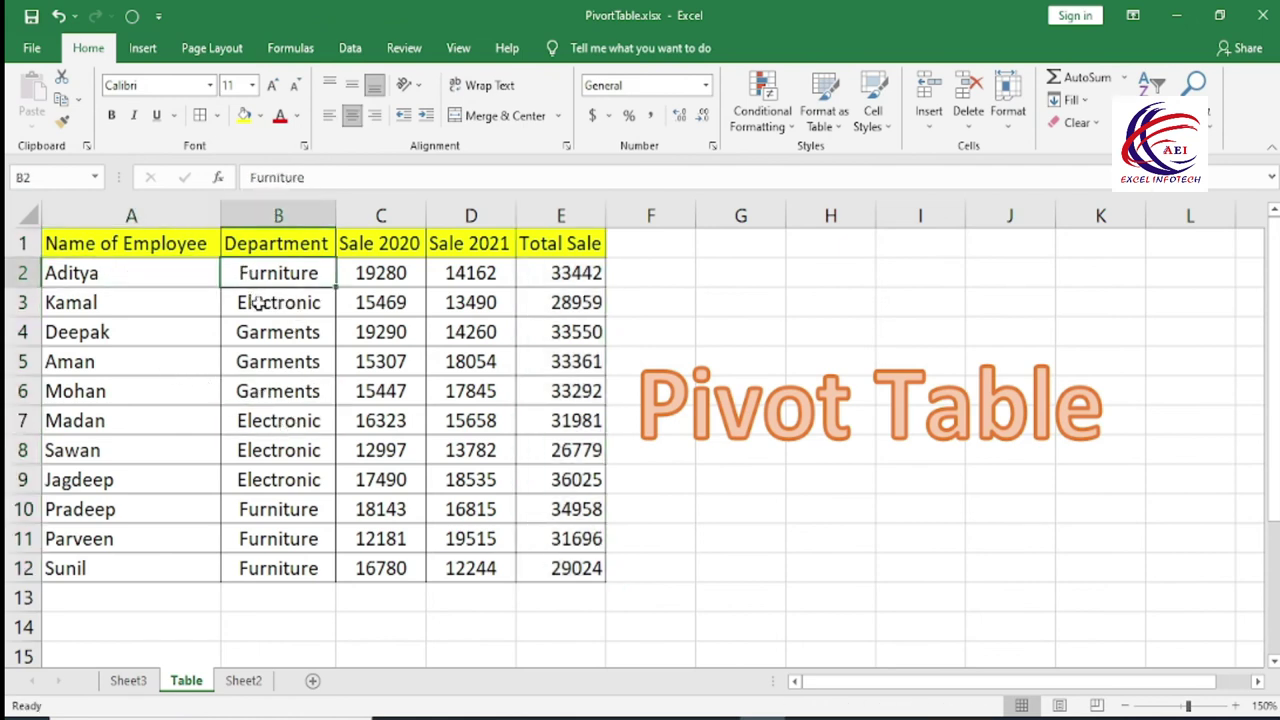
text(garments)
key(Return)
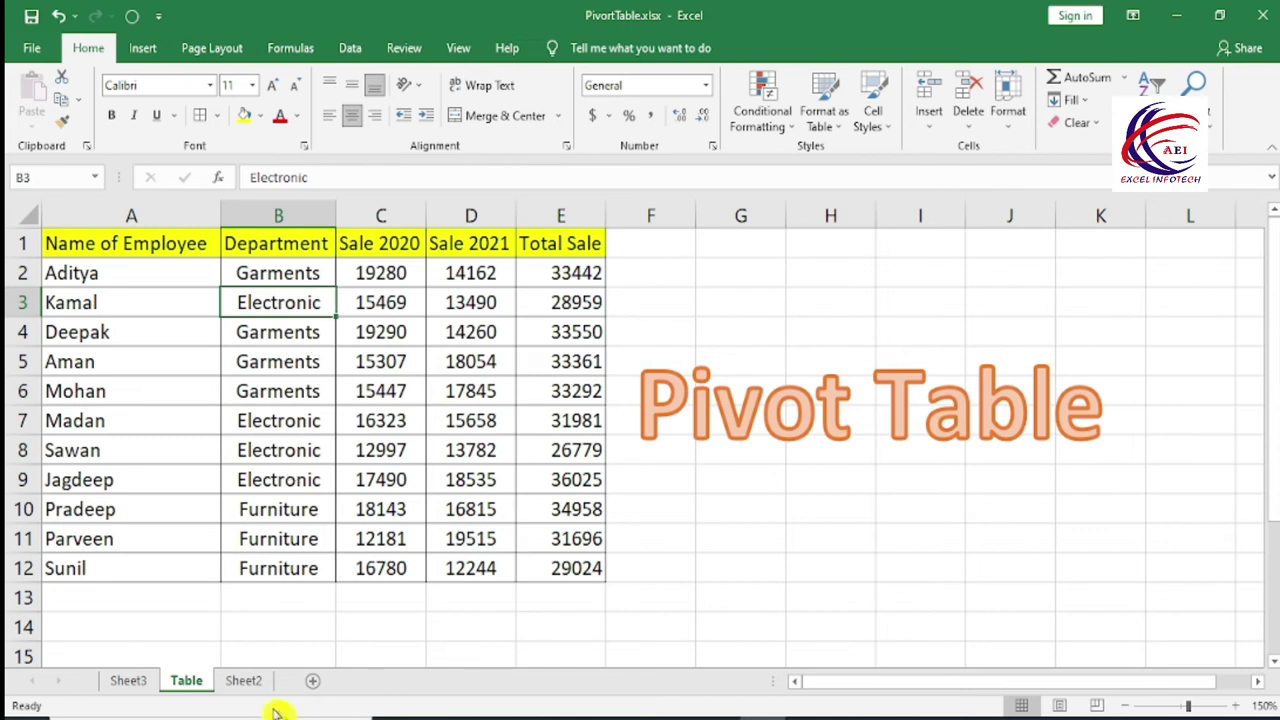
Step: On Sheet3, add Name of Employee and Department to the pivot rows and check the Department entries
click(135, 688)
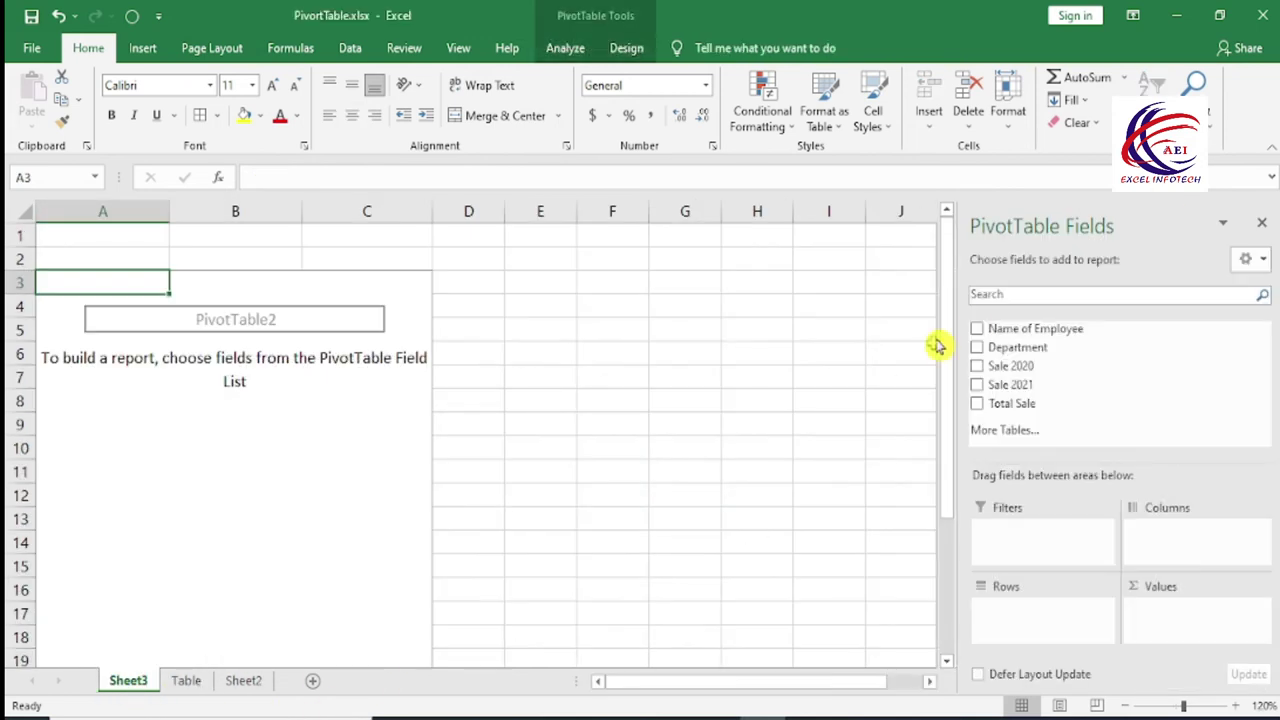
click(977, 329)
click(978, 348)
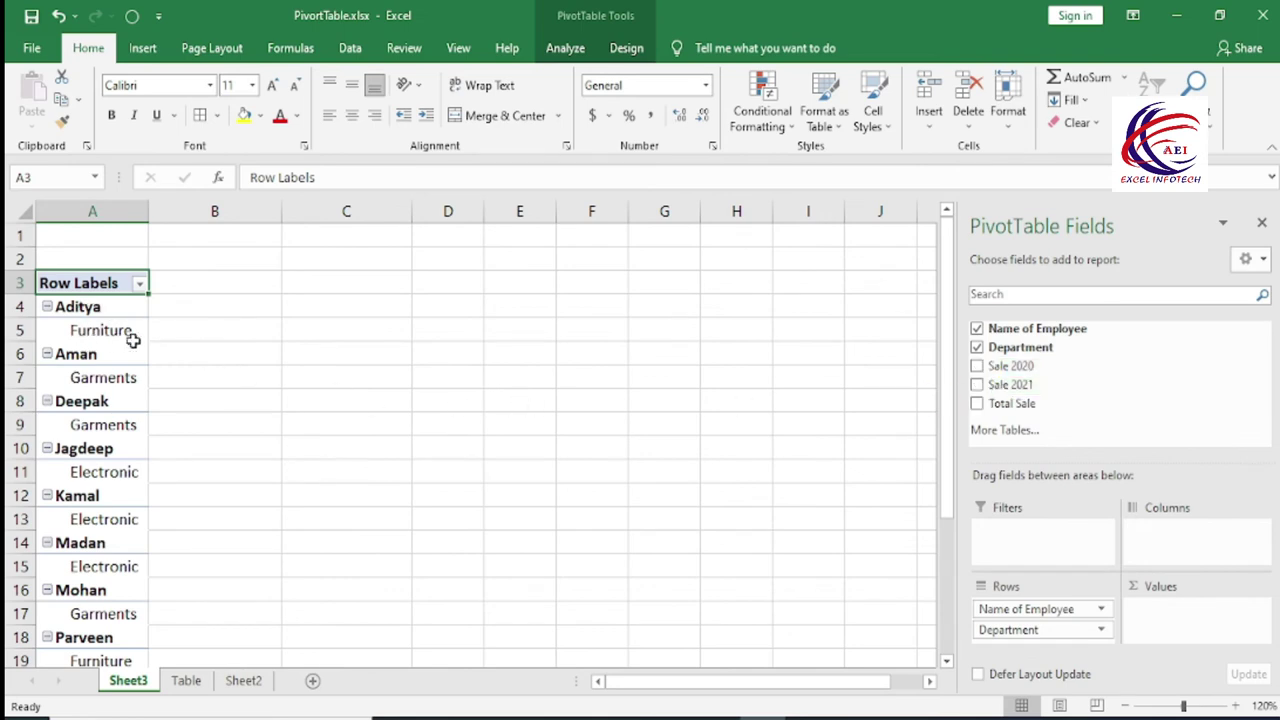
click(186, 685)
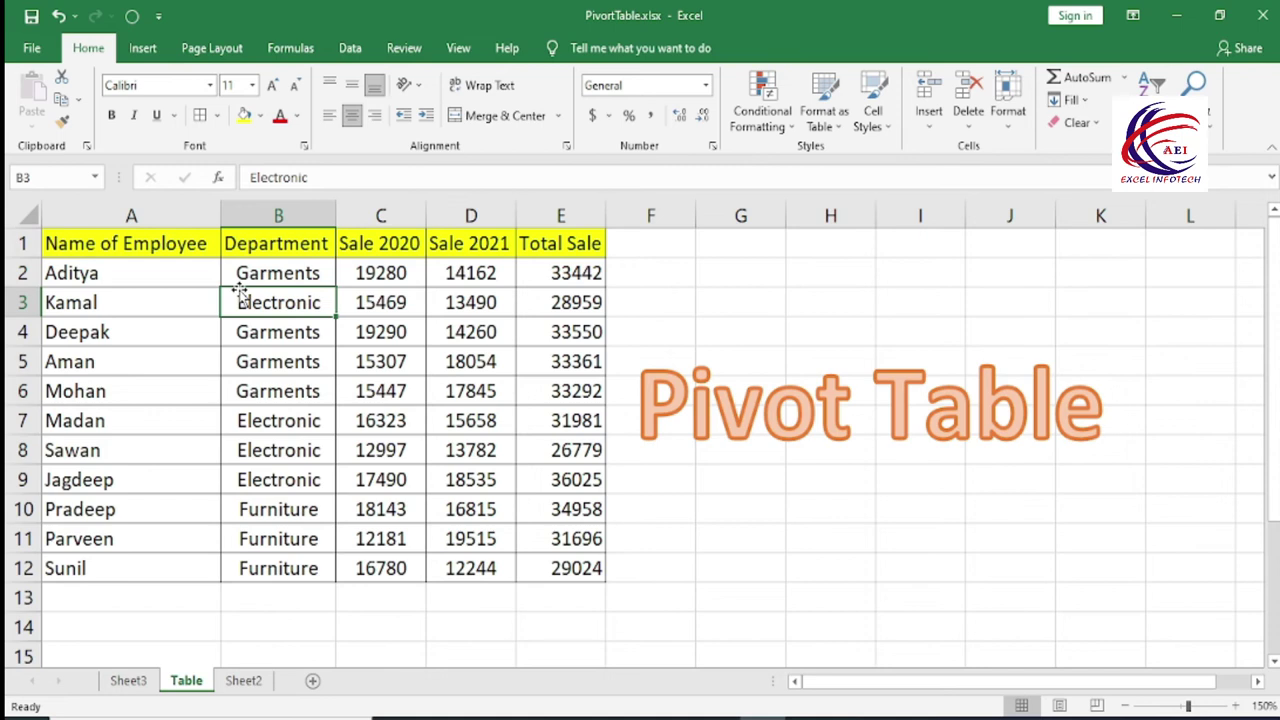
click(133, 680)
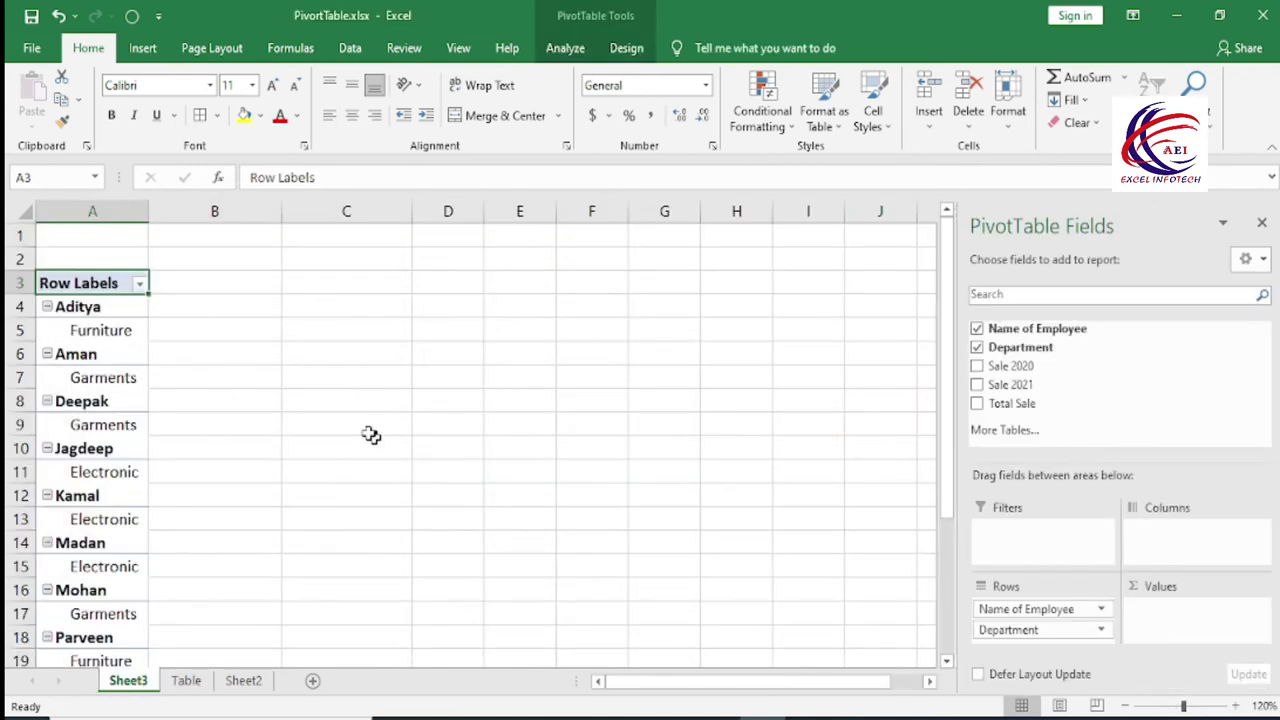
click(115, 338)
click(99, 366)
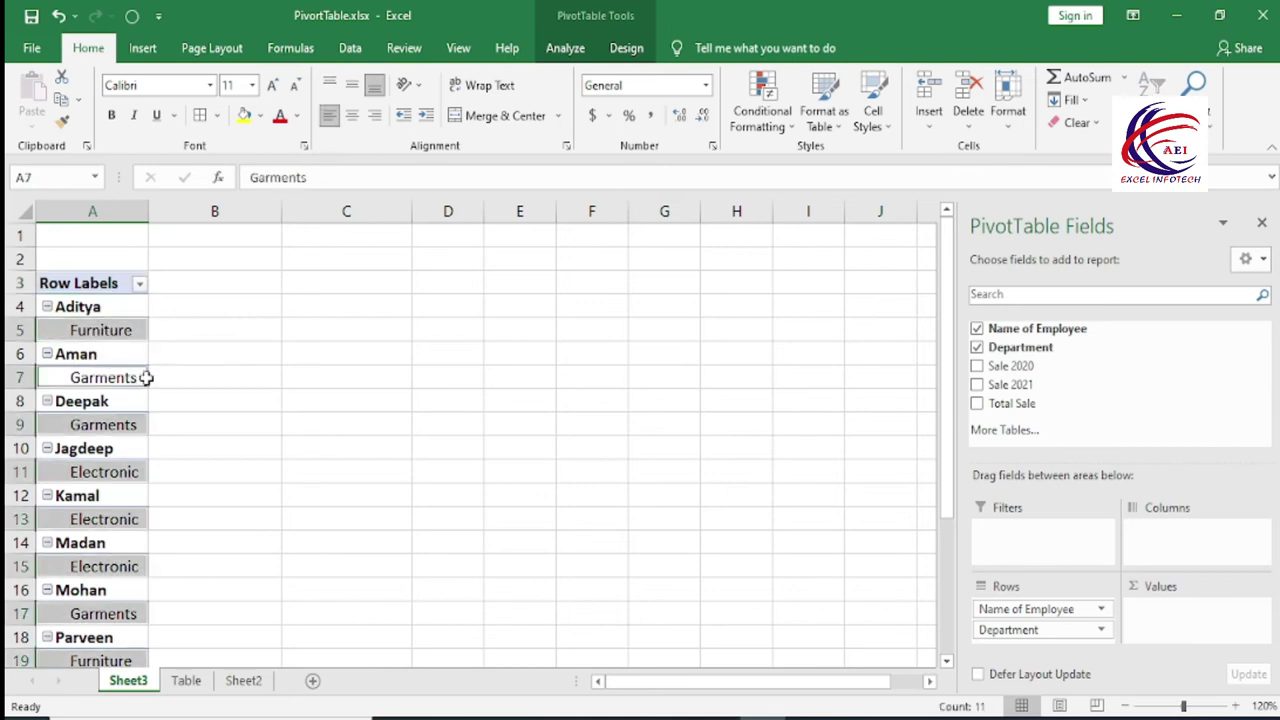
Step: Refresh All so the pivot picks up Garments, then remove Name of Employee from the rows
click(568, 50)
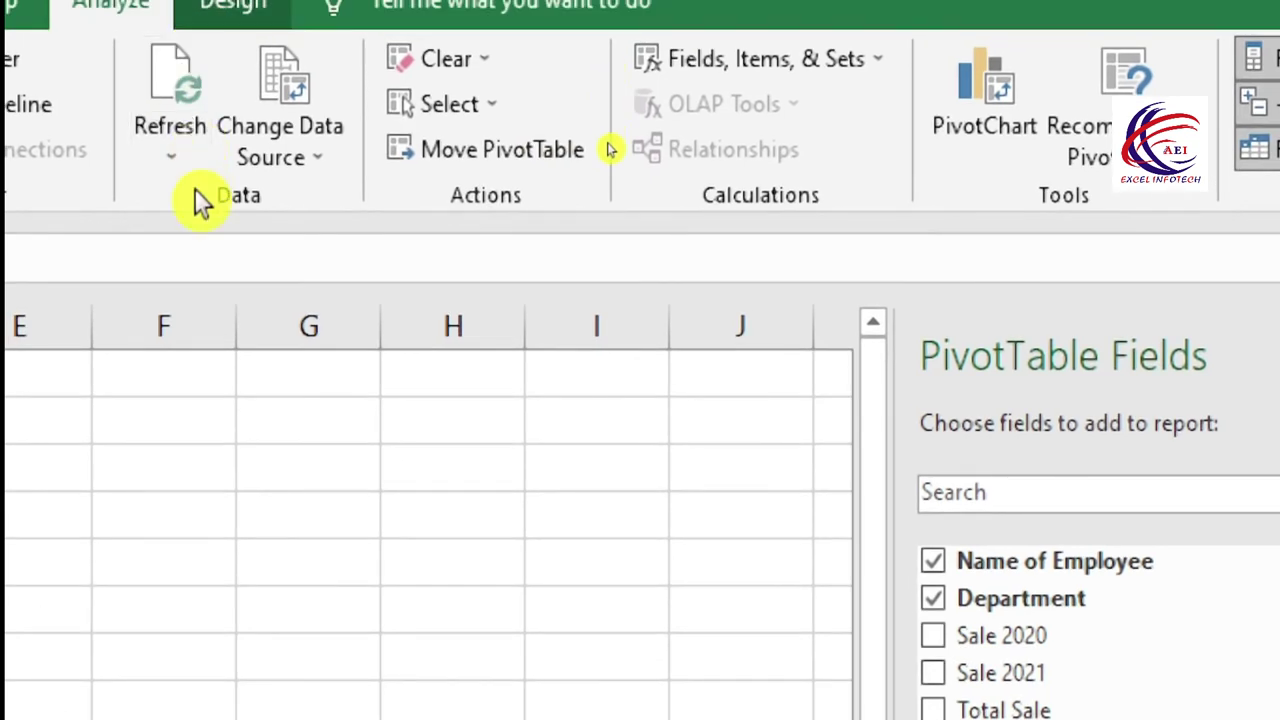
click(191, 155)
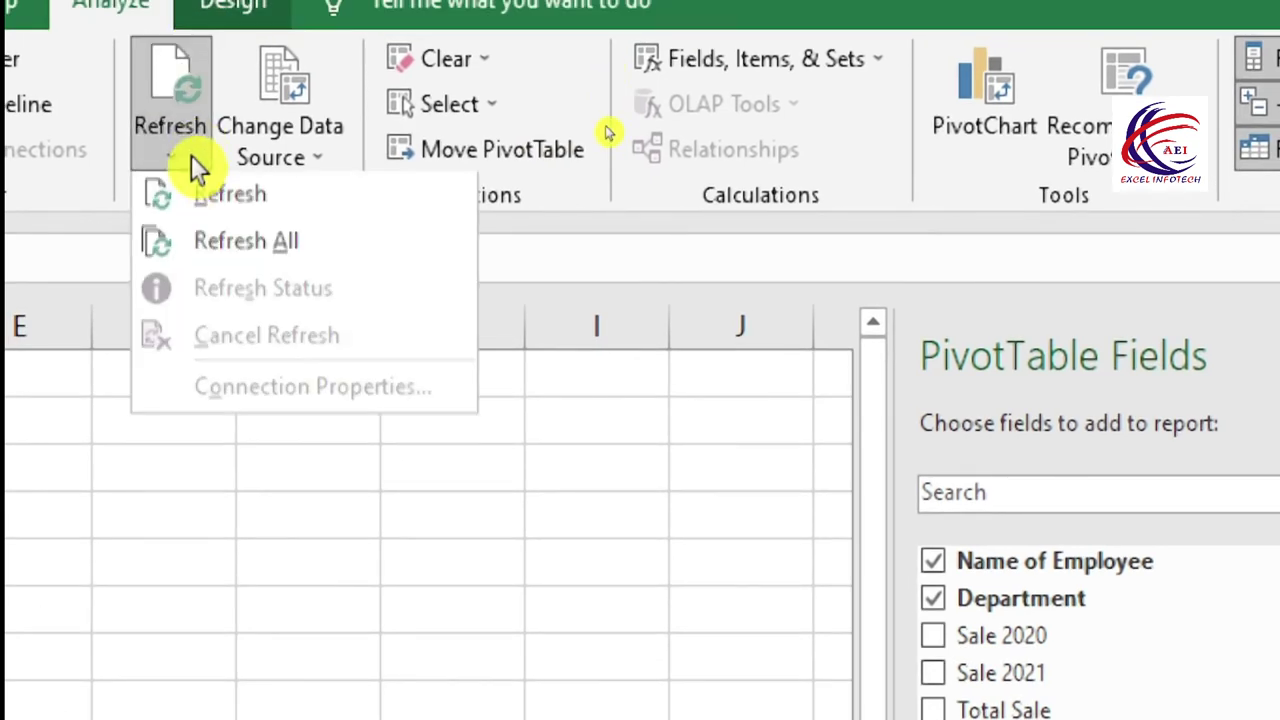
click(282, 253)
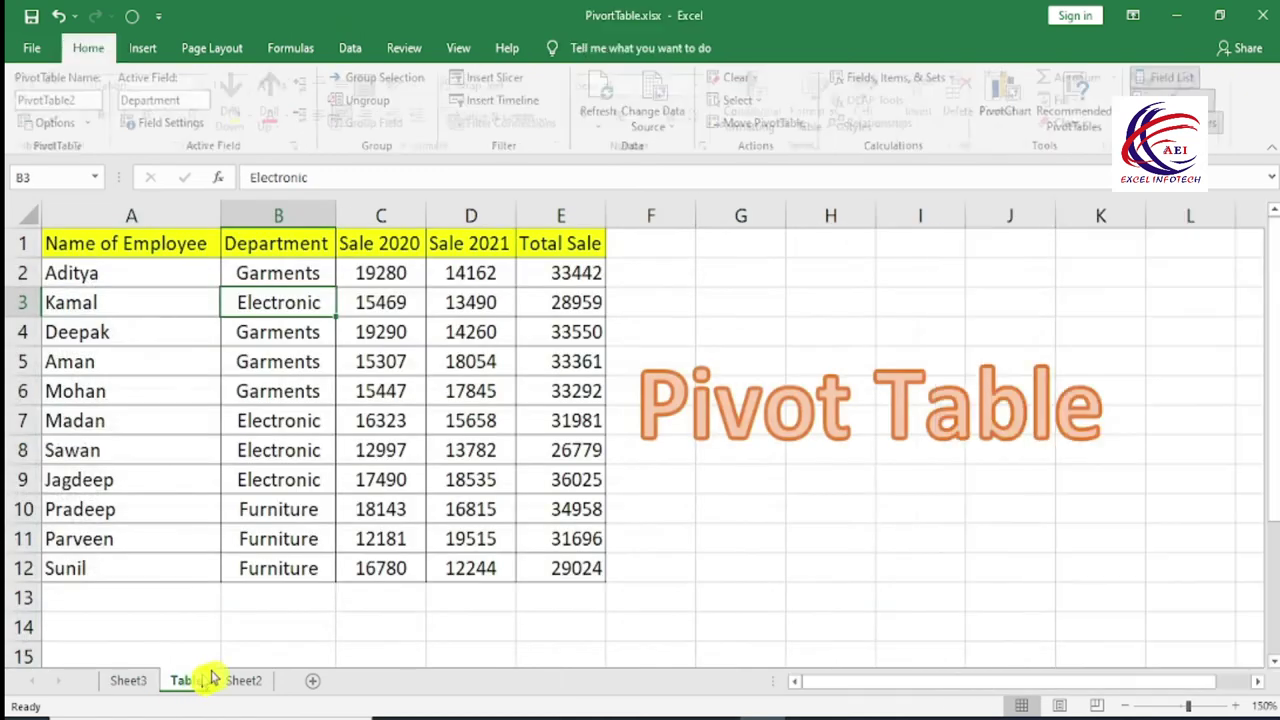
click(192, 680)
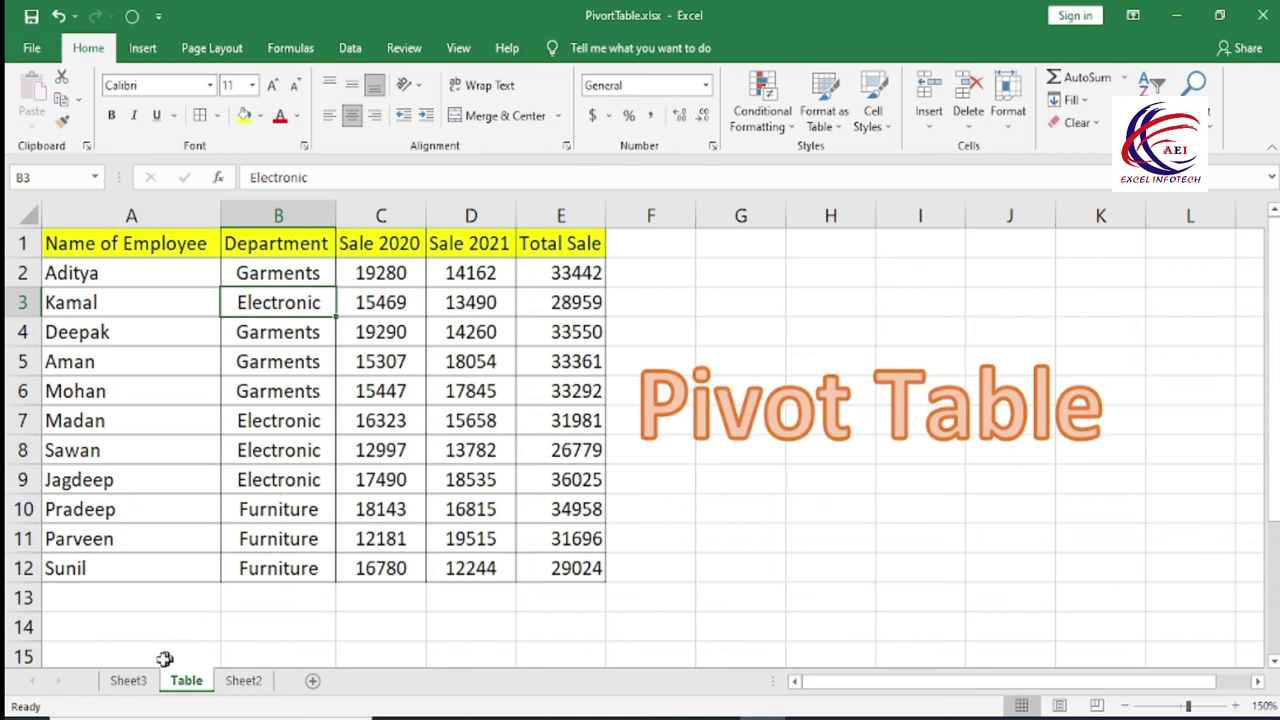
click(132, 679)
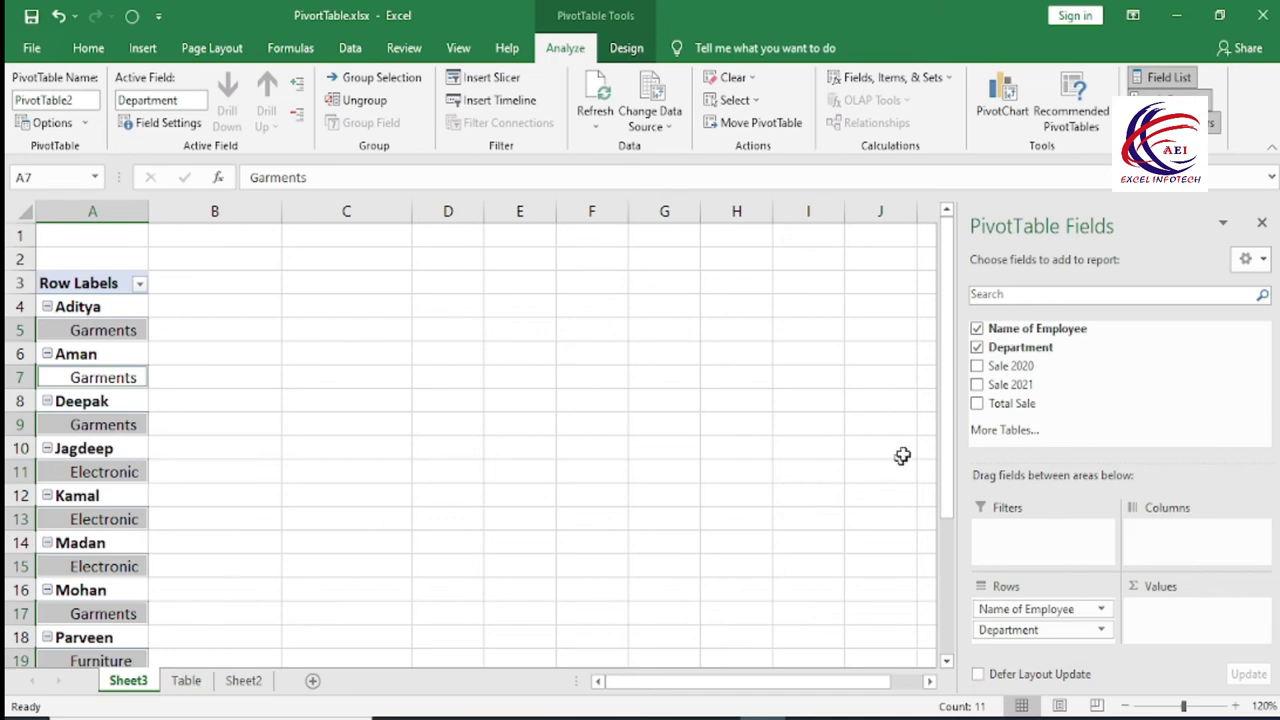
click(977, 328)
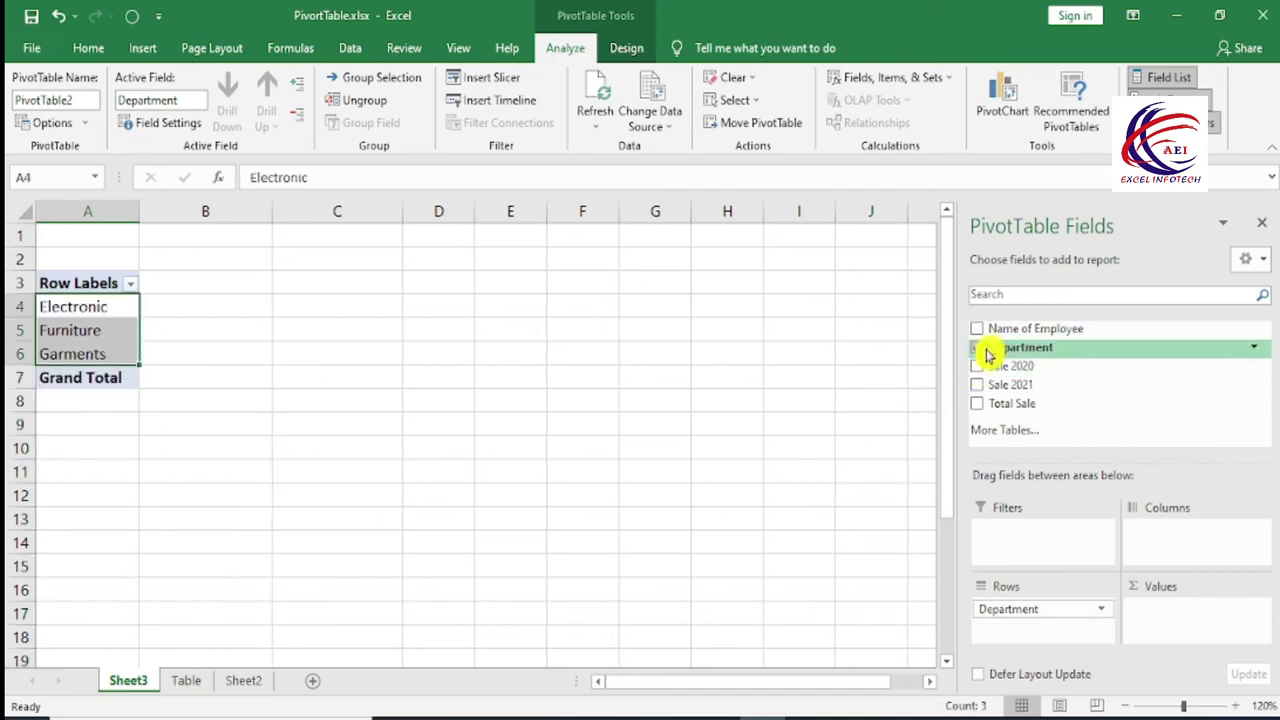
Step: Add Sum of Total Sale to the pivot so each department shows its sales total
click(977, 403)
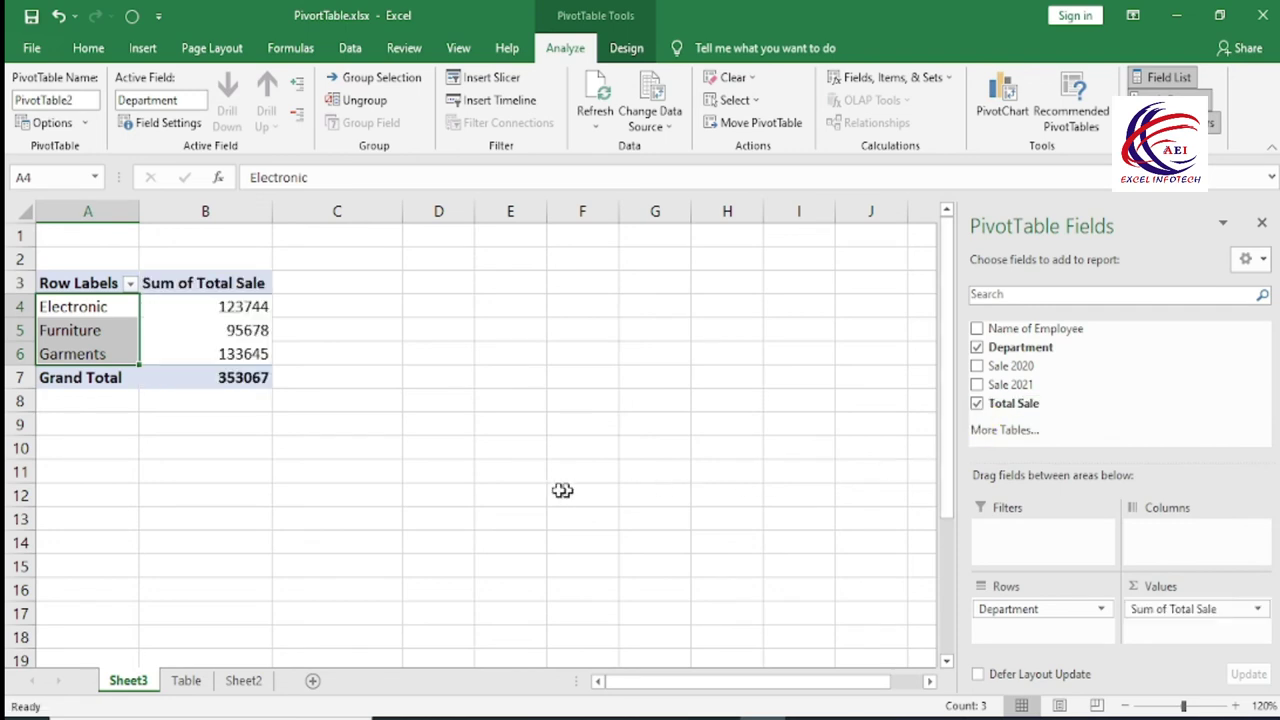
click(977, 328)
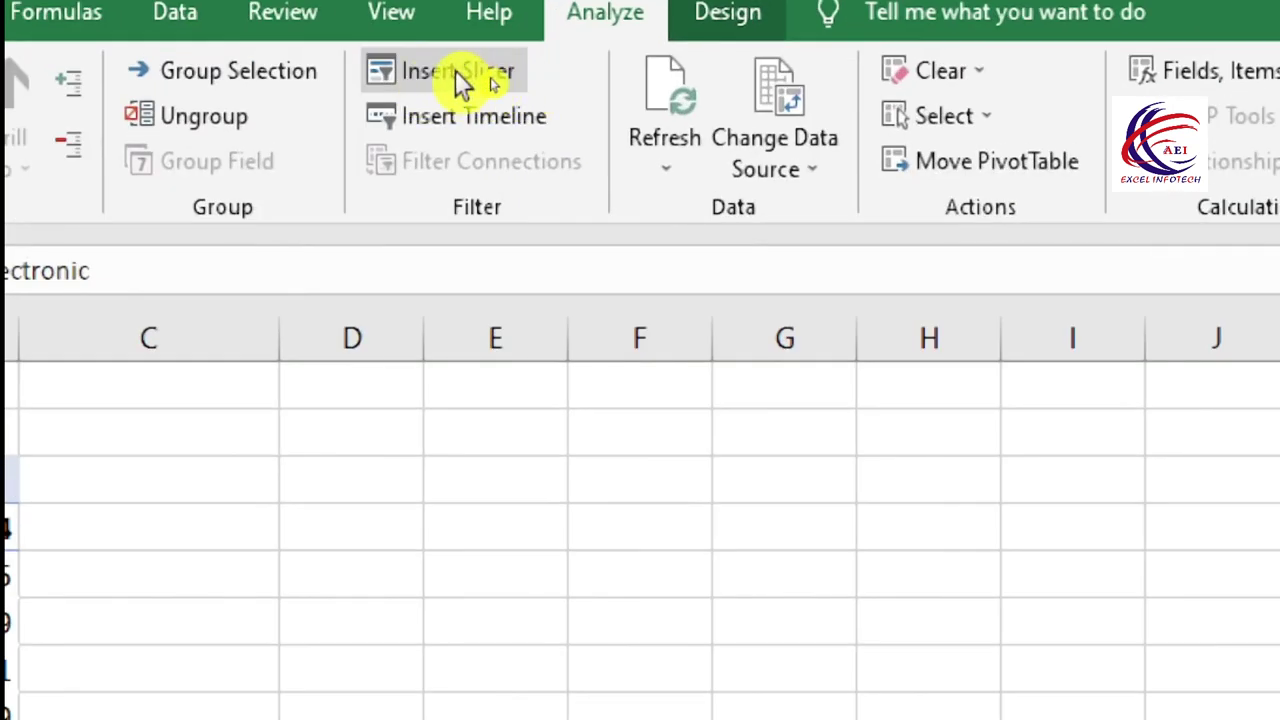
Step: Insert a Department slicer and position it to the right of the PivotTable
click(490, 76)
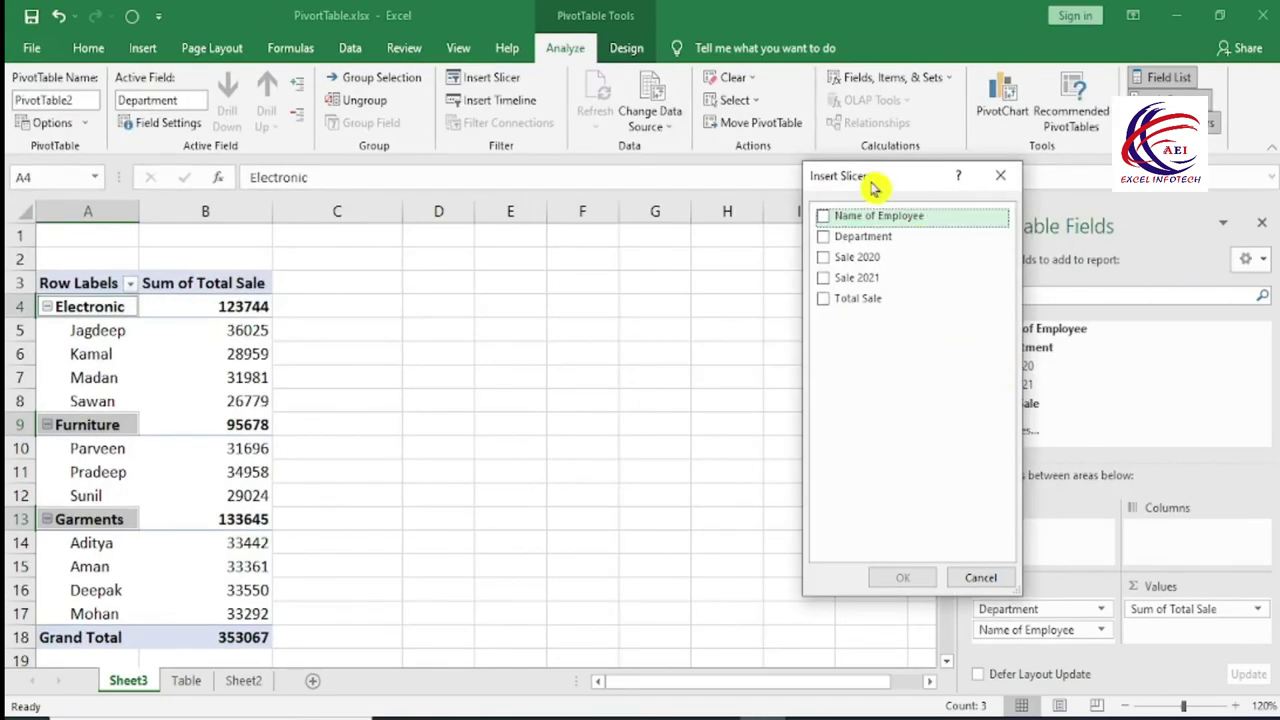
mouse_move(855, 220)
mouse_down()
mouse_move(688, 228)
mouse_move(511, 263)
mouse_up()
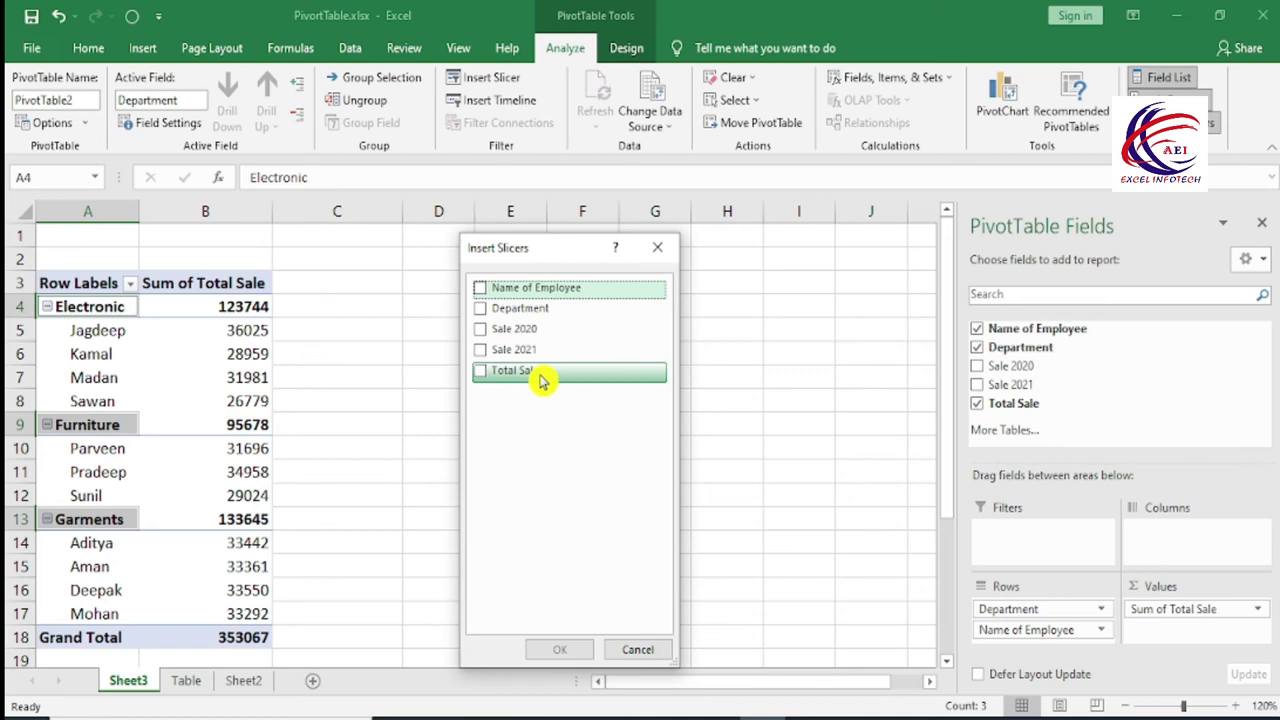
click(482, 310)
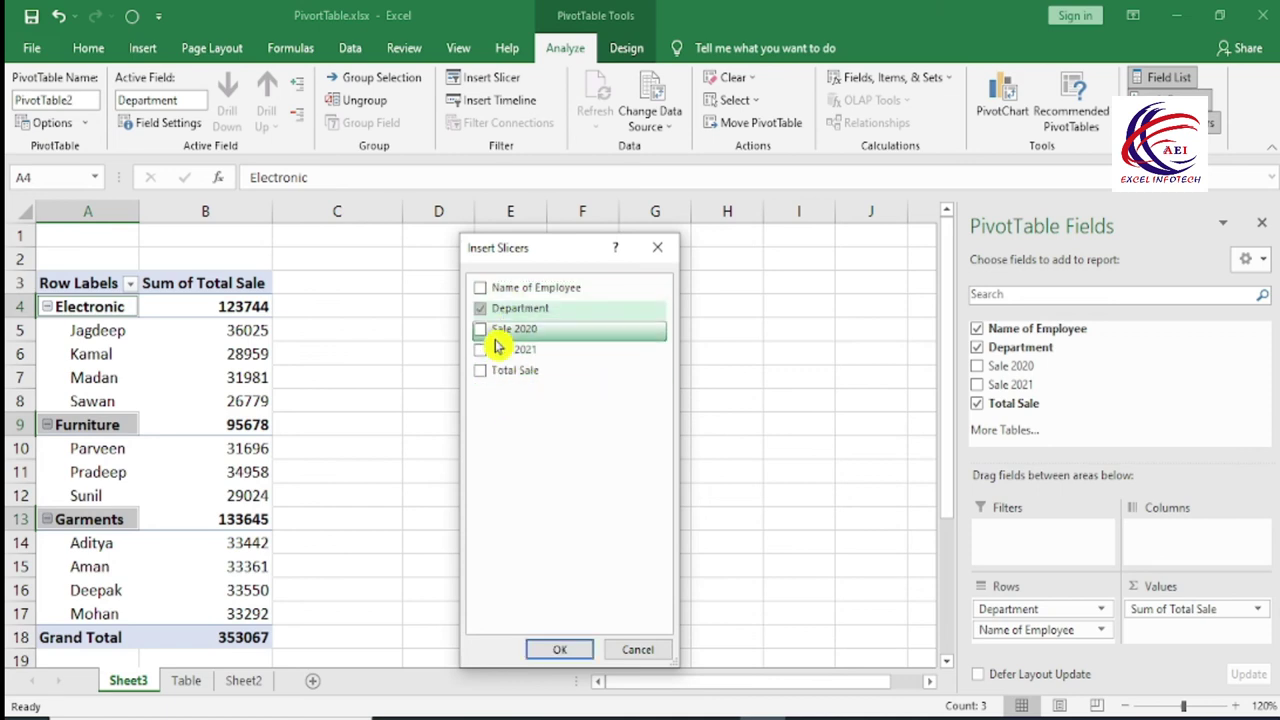
click(560, 648)
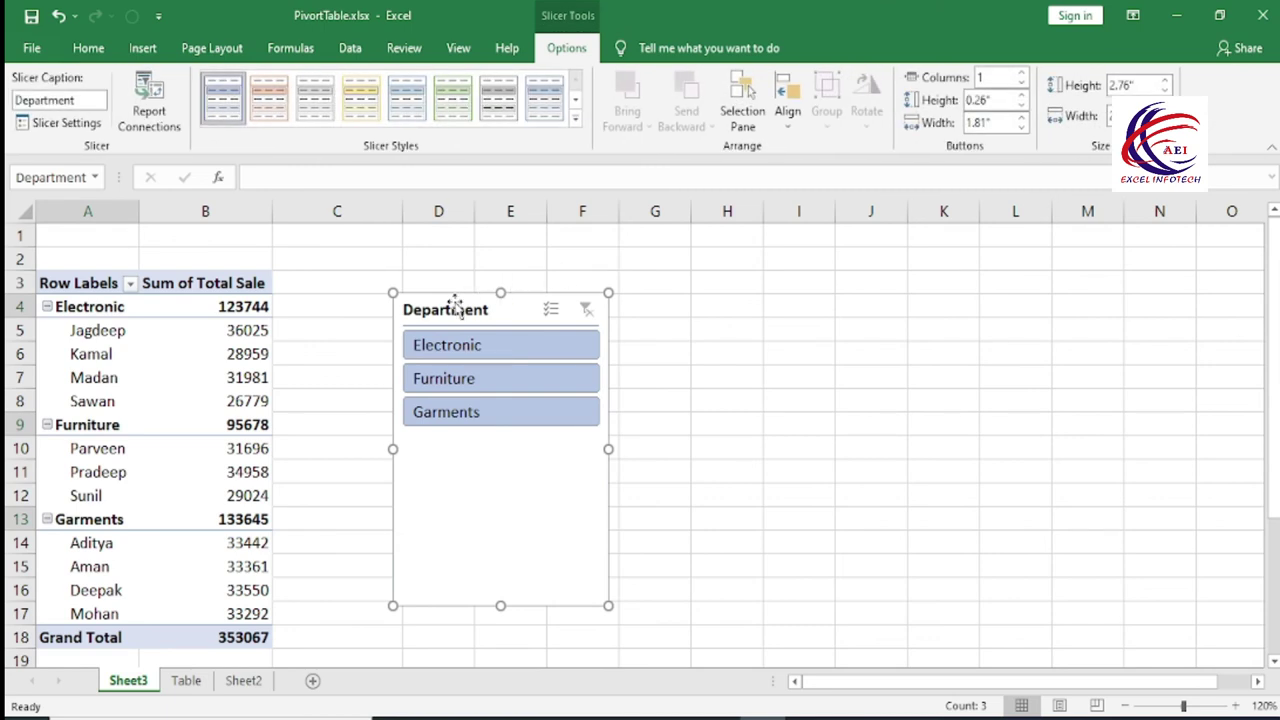
drag(455, 305, 689, 289)
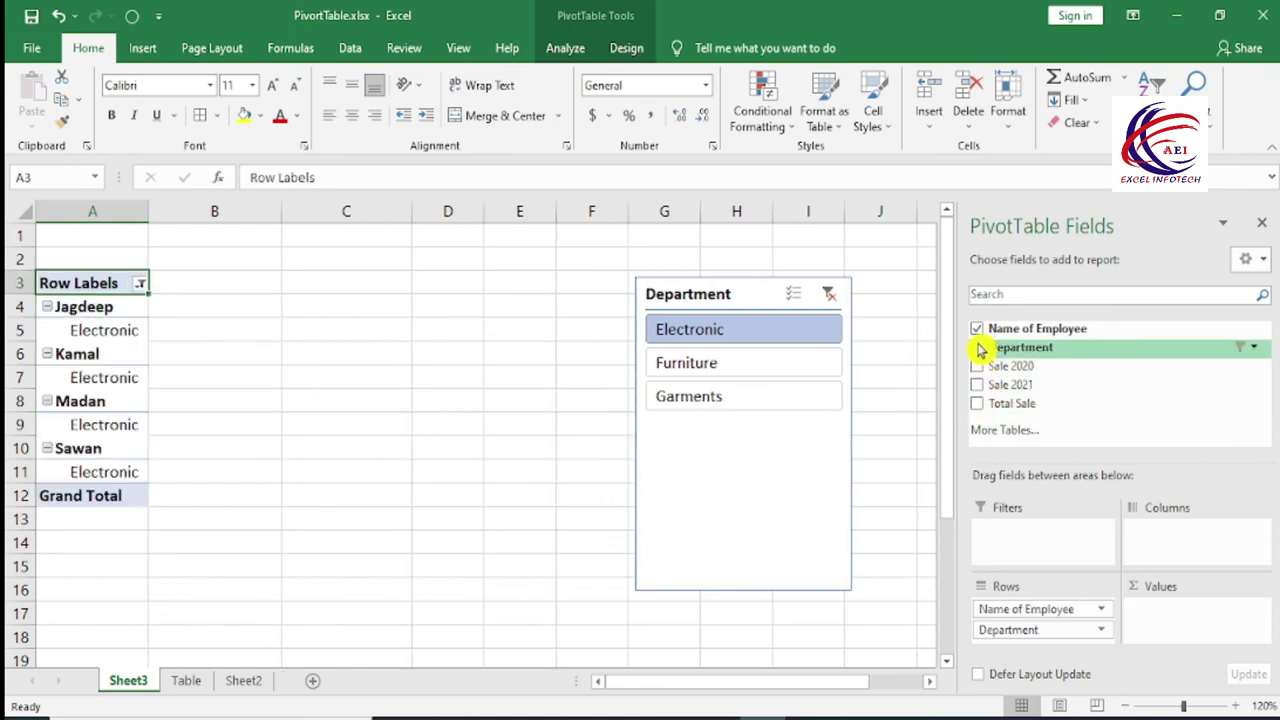
Step: List employees with Sum of Total Sale only, then filter the slicer to Electronic
click(977, 349)
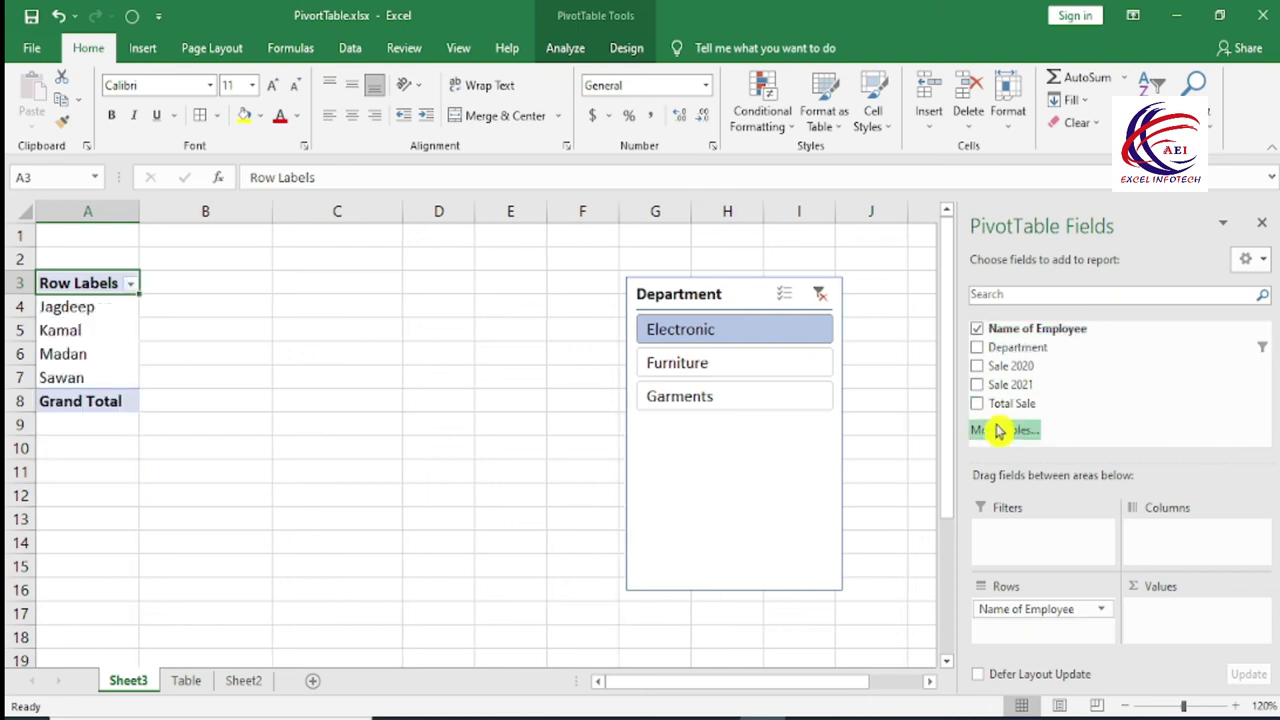
click(977, 404)
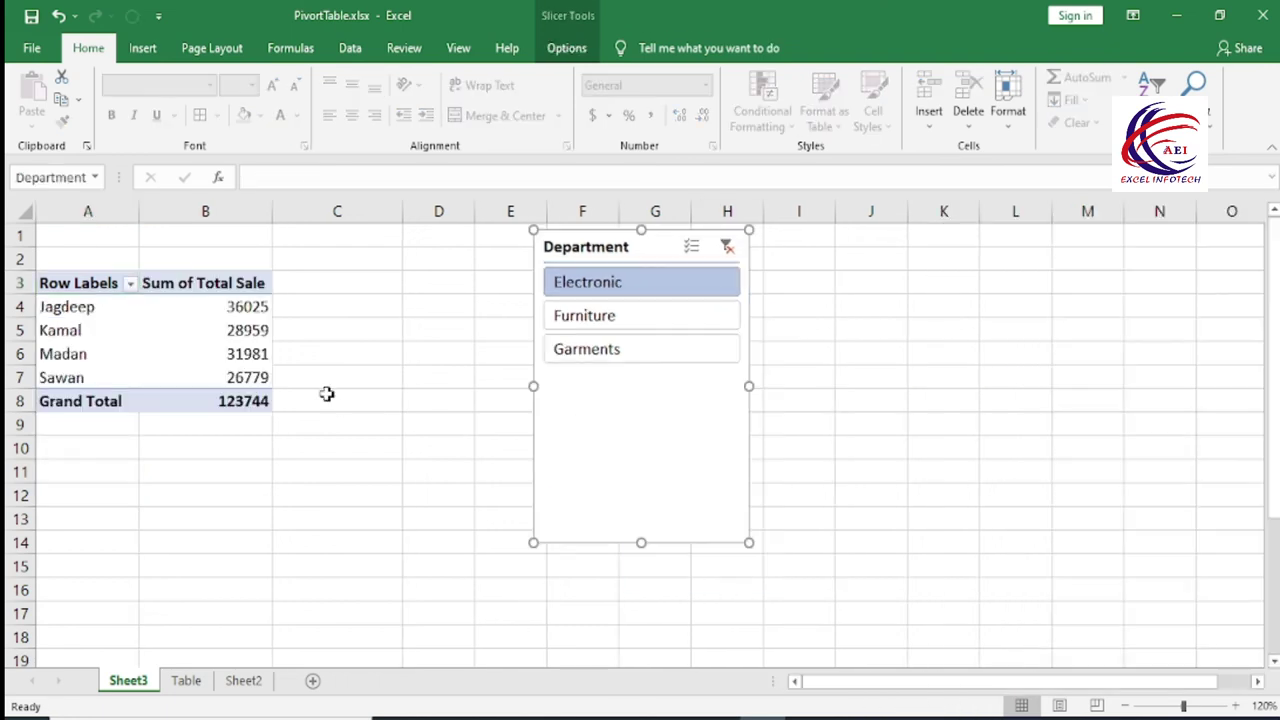
click(604, 292)
drag(236, 289, 250, 378)
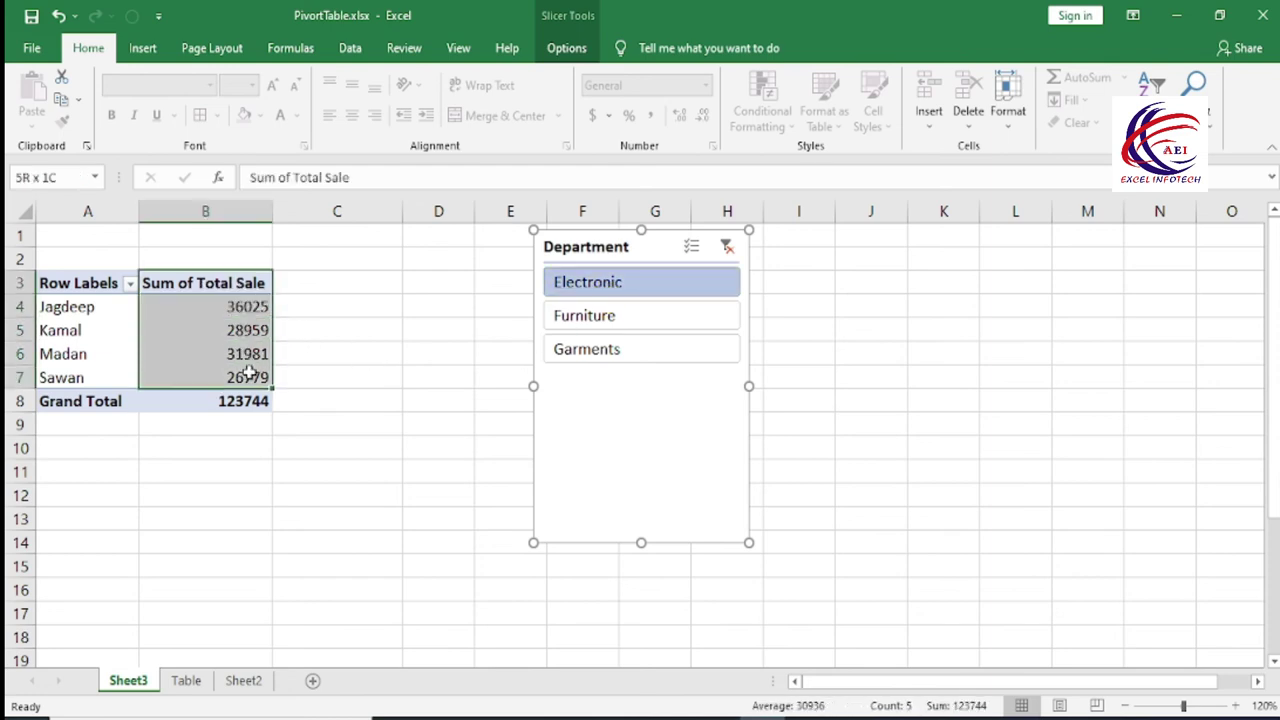
Step: Filter to Furniture (total 95678), then Garments (total 133645), checking their sales figures
click(616, 320)
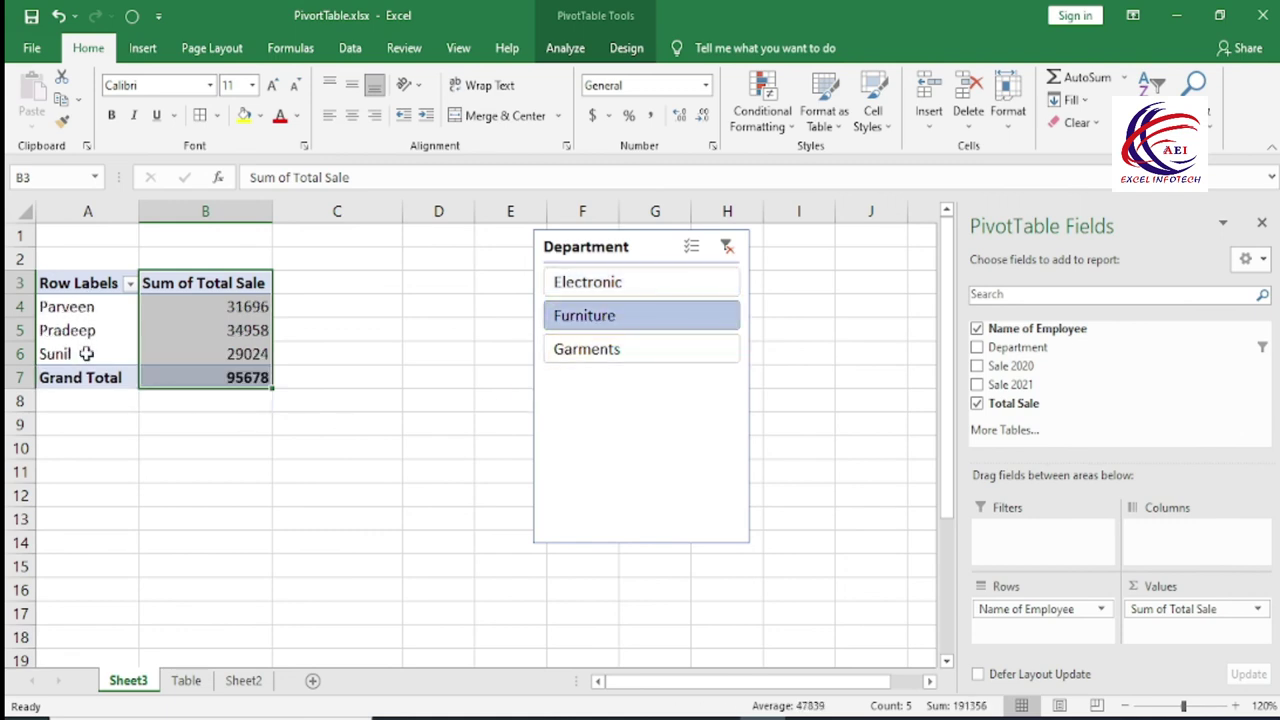
click(250, 378)
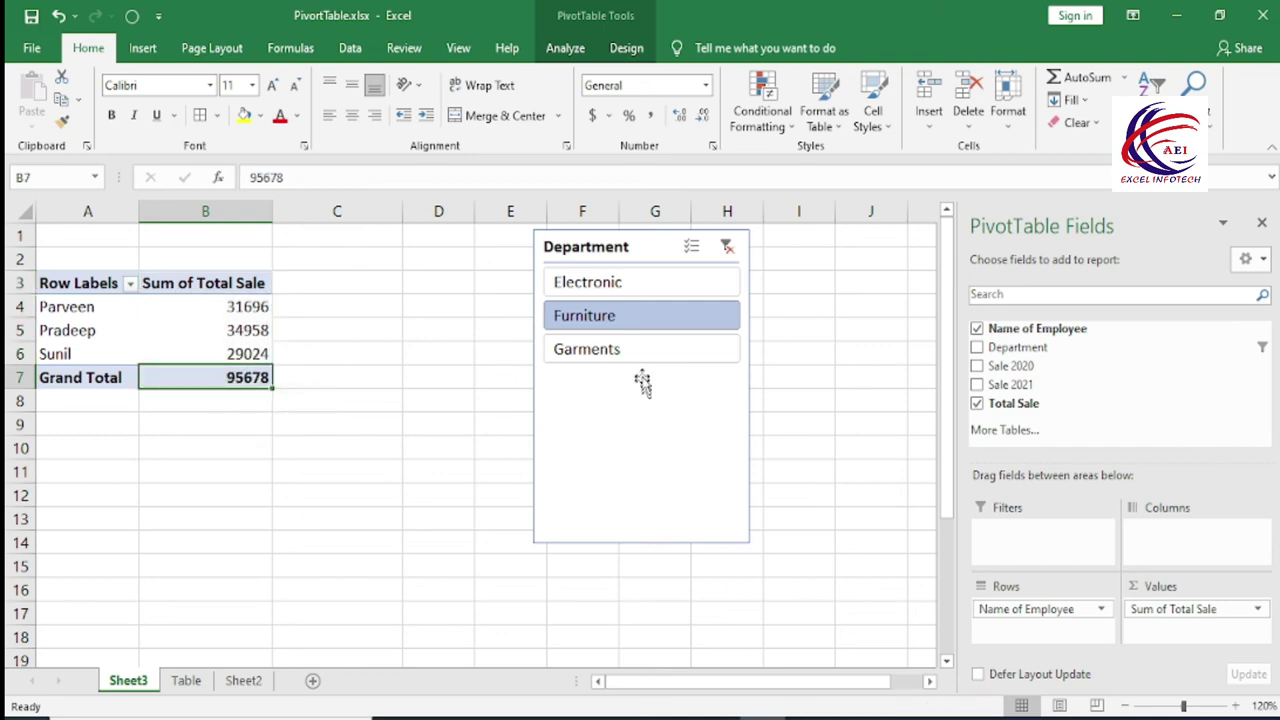
click(619, 352)
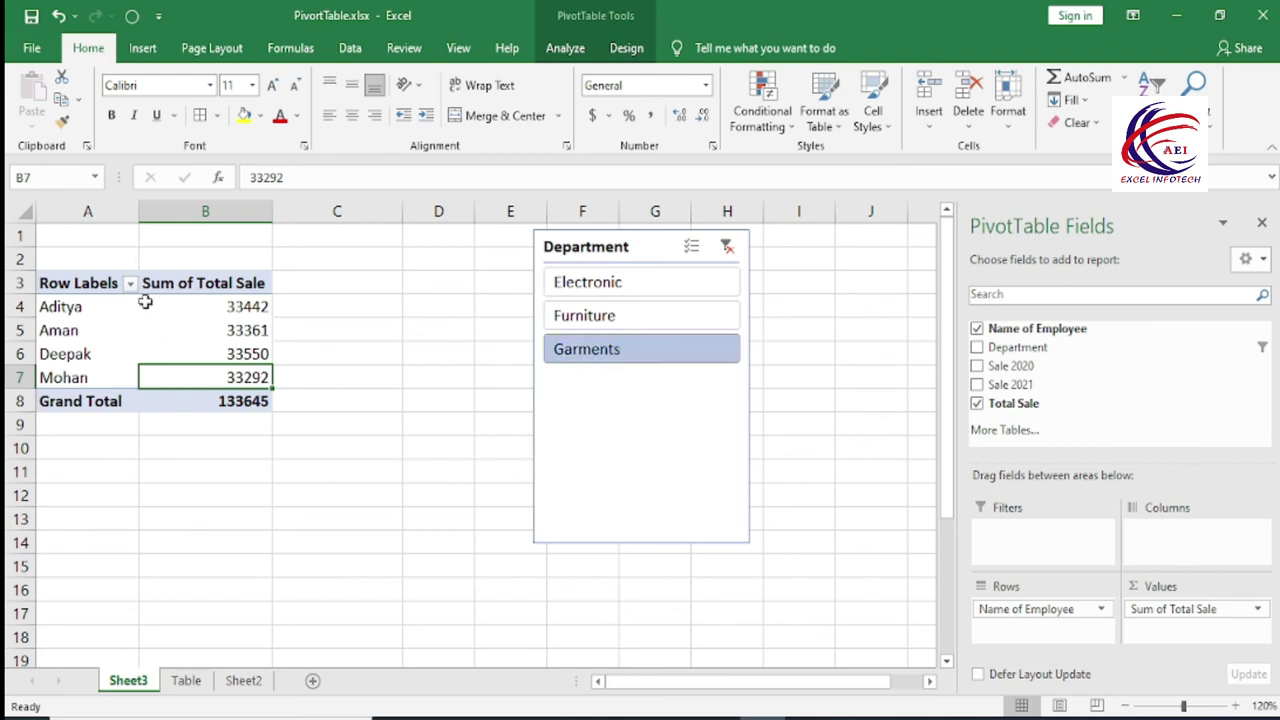
drag(85, 307, 86, 372)
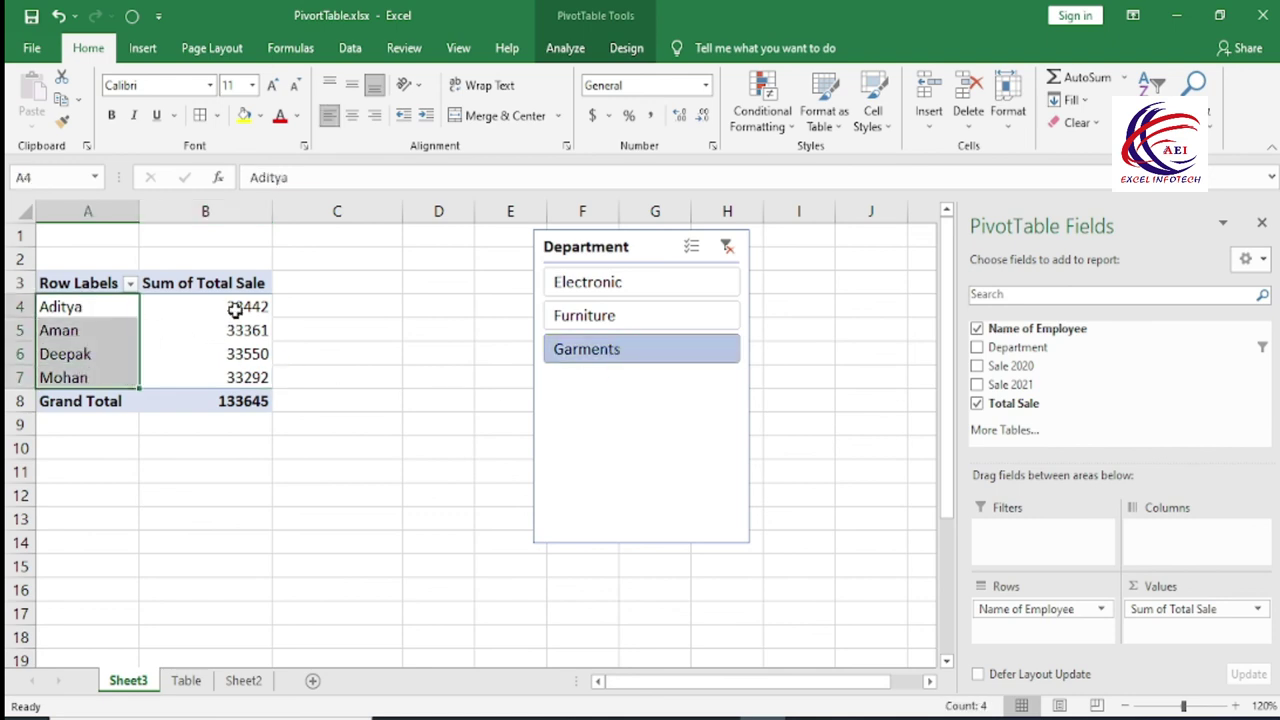
drag(235, 310, 236, 378)
click(233, 398)
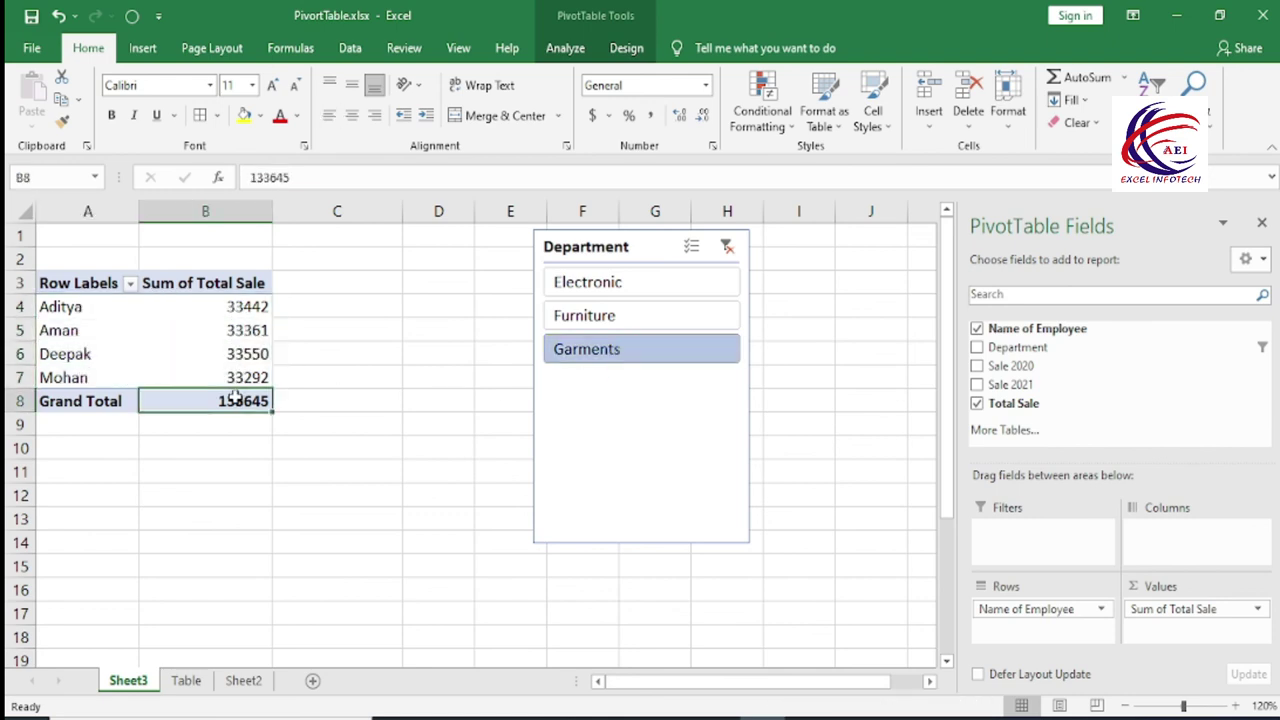
Step: Cycle through the department filters, then clear the slicer filter to show all employees (353067)
click(611, 283)
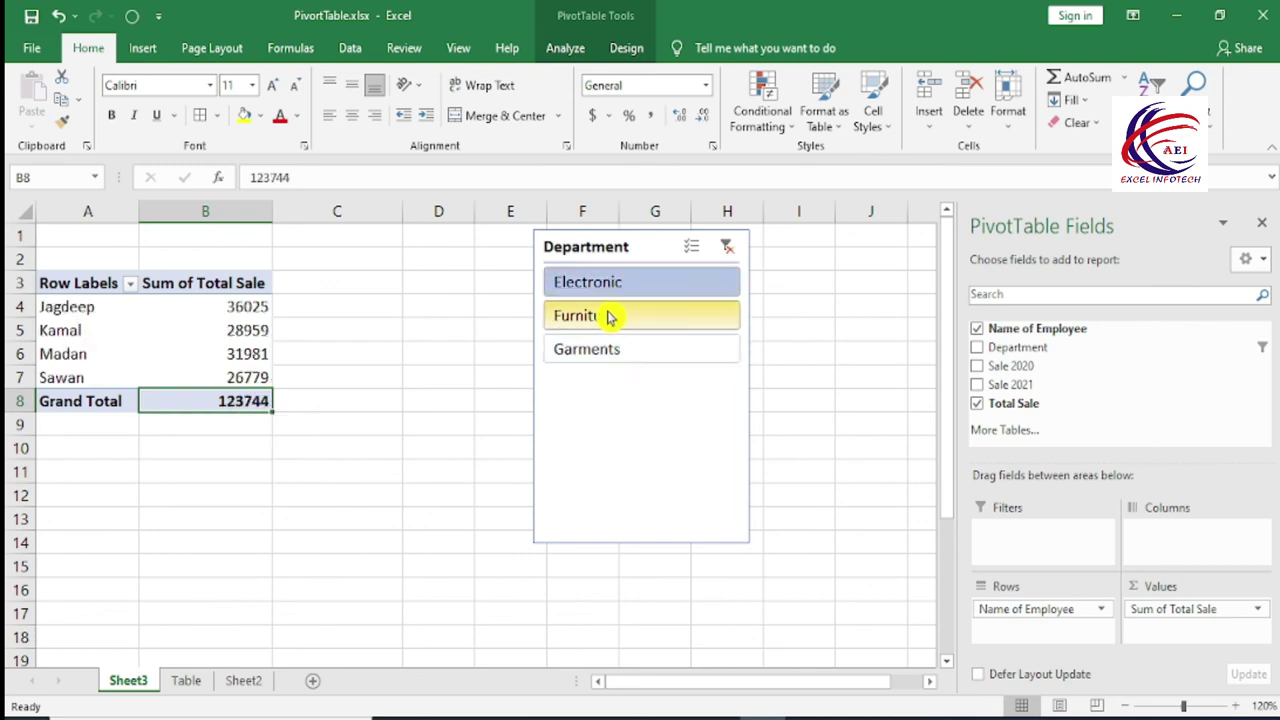
click(608, 316)
click(606, 347)
click(616, 314)
click(608, 292)
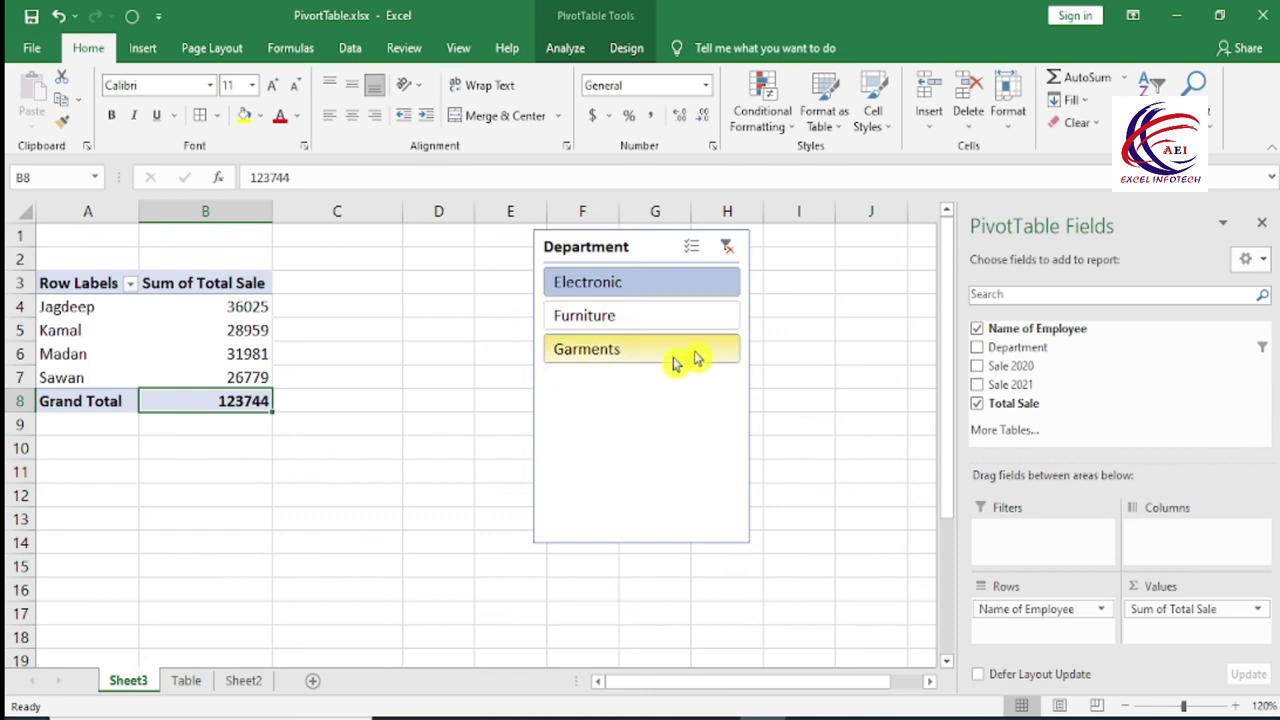
click(727, 247)
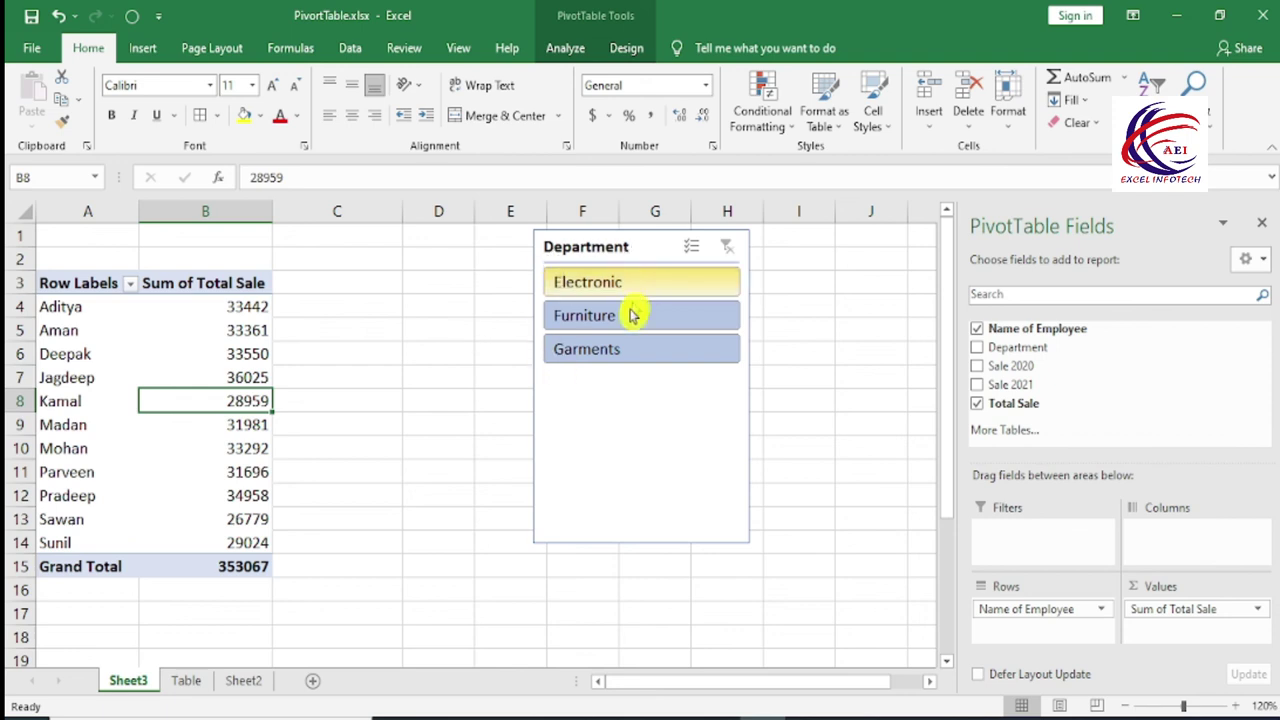
click(745, 432)
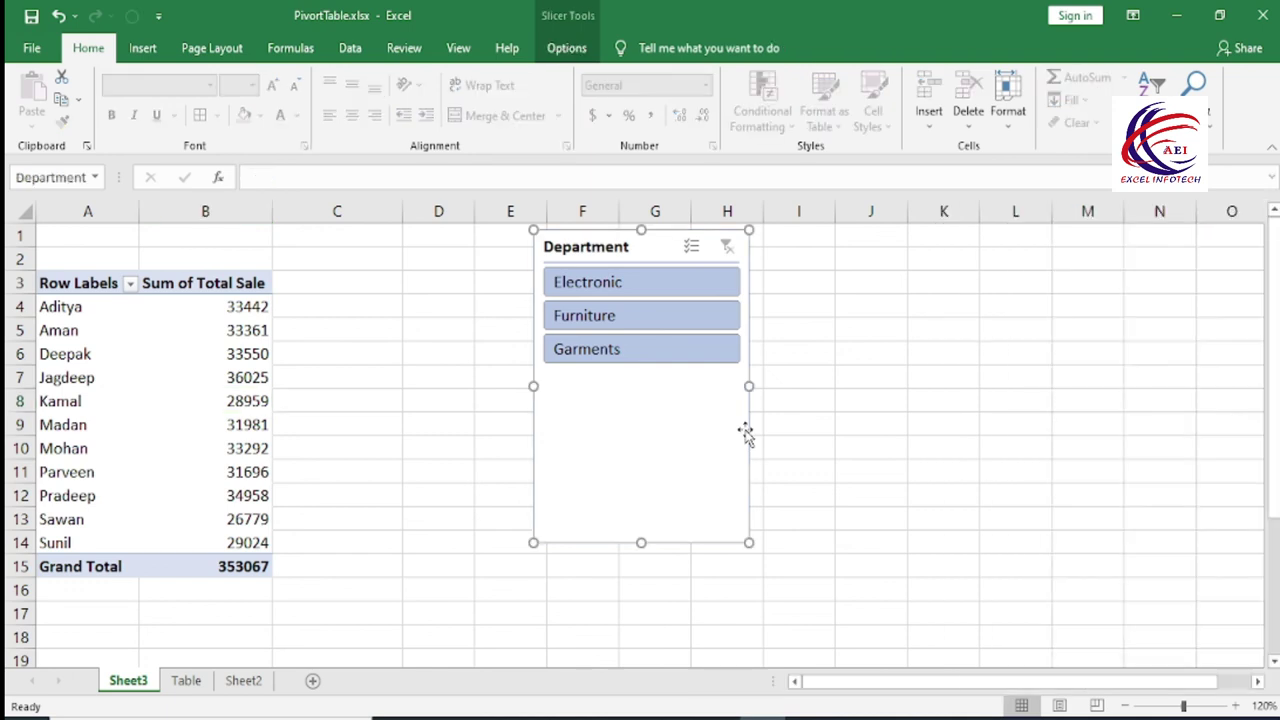
Step: Delete the Department slicer and remove Name of Employee and Total Sale from the pivot
key(Delete)
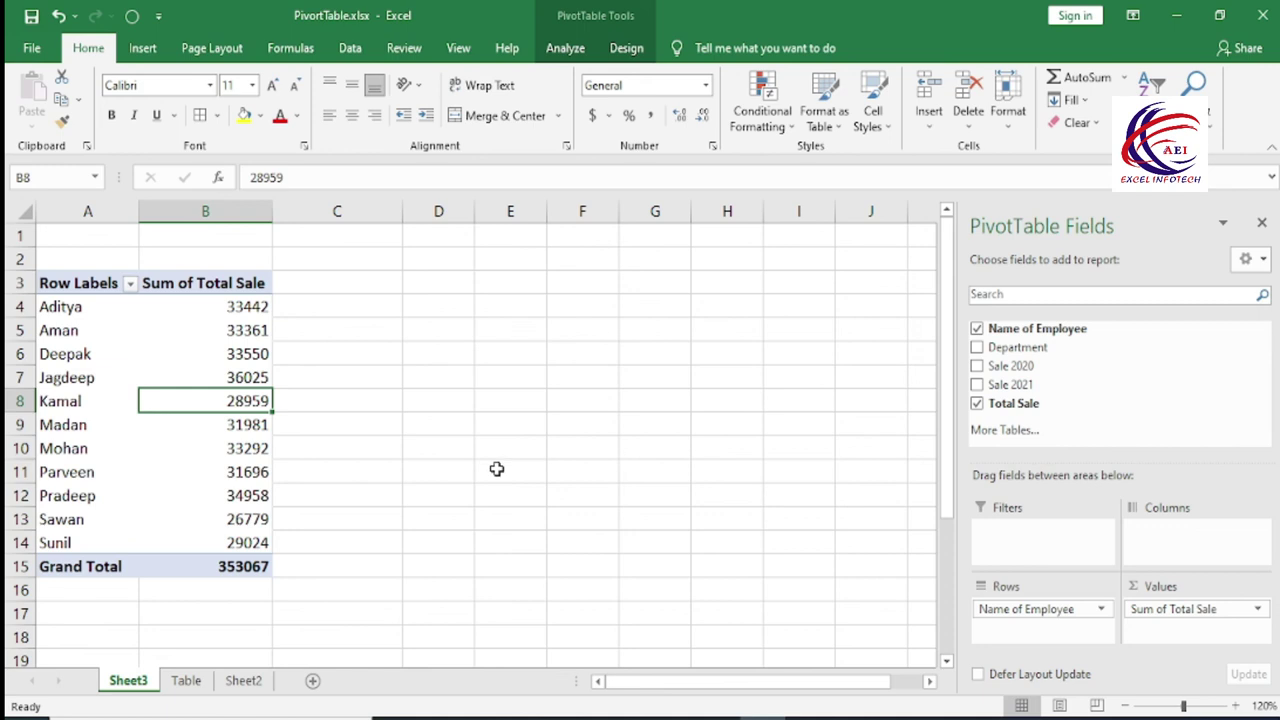
click(976, 328)
click(977, 404)
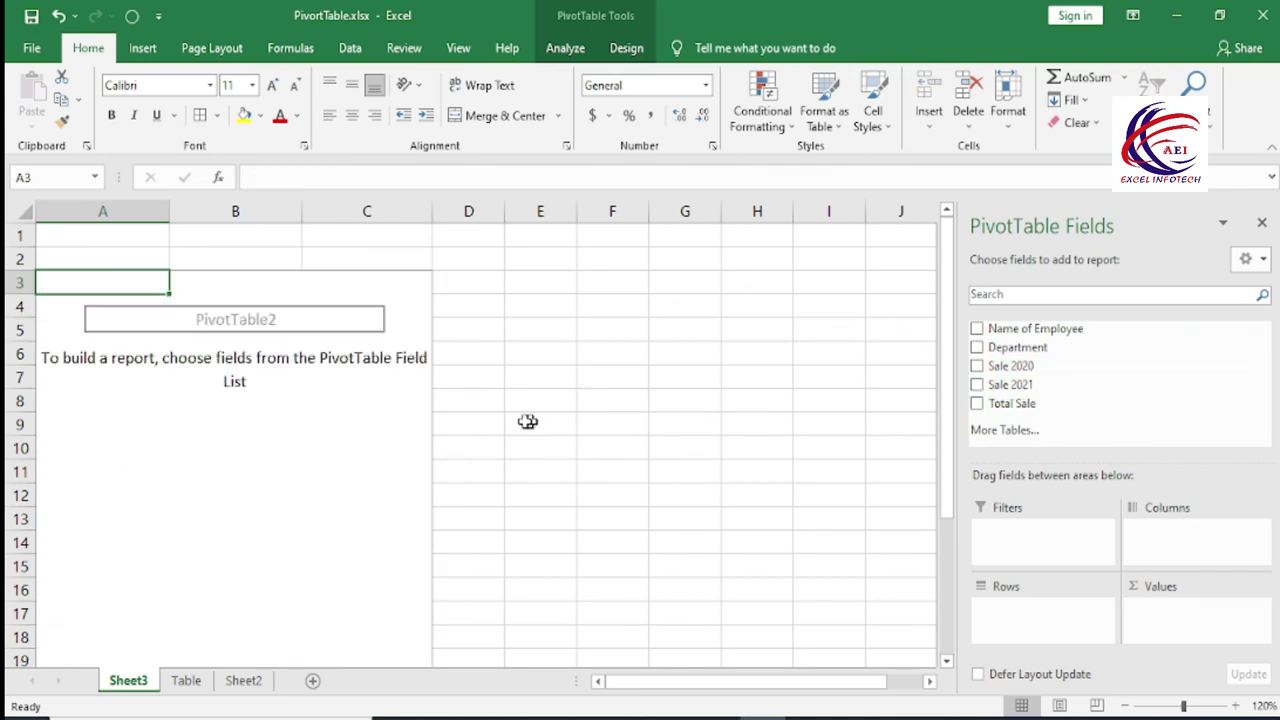
Step: Set the zoom to 80%, try editing inside the empty pivot, and dismiss the PivotTable warning
click(1126, 706)
click(1126, 706)
click(1126, 706)
click(1126, 706)
click(1127, 706)
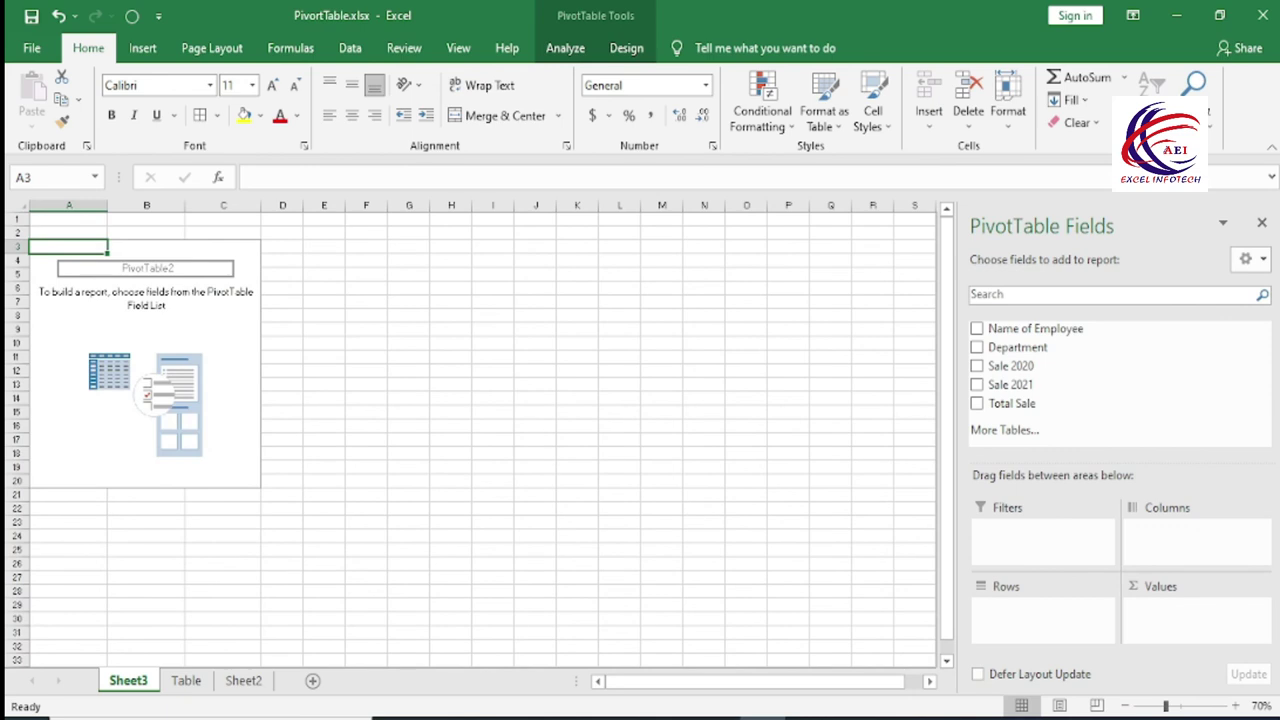
click(1238, 706)
click(503, 487)
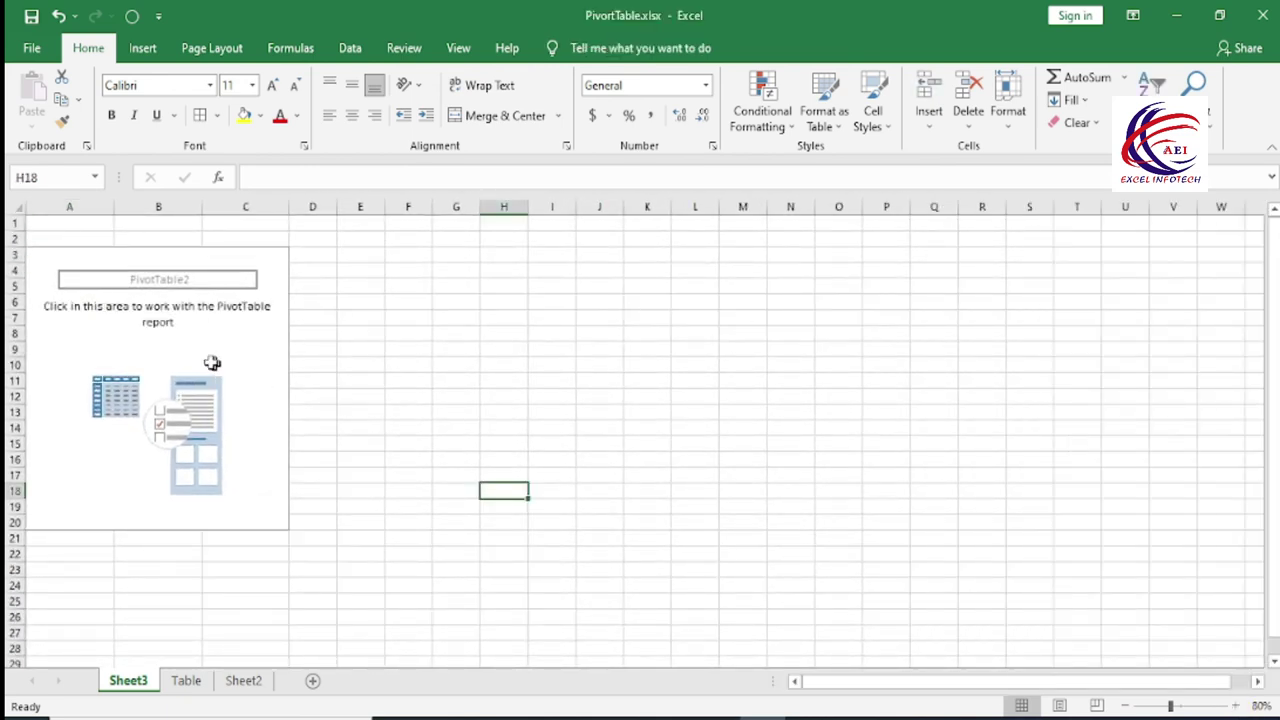
click(213, 364)
drag(391, 393, 395, 400)
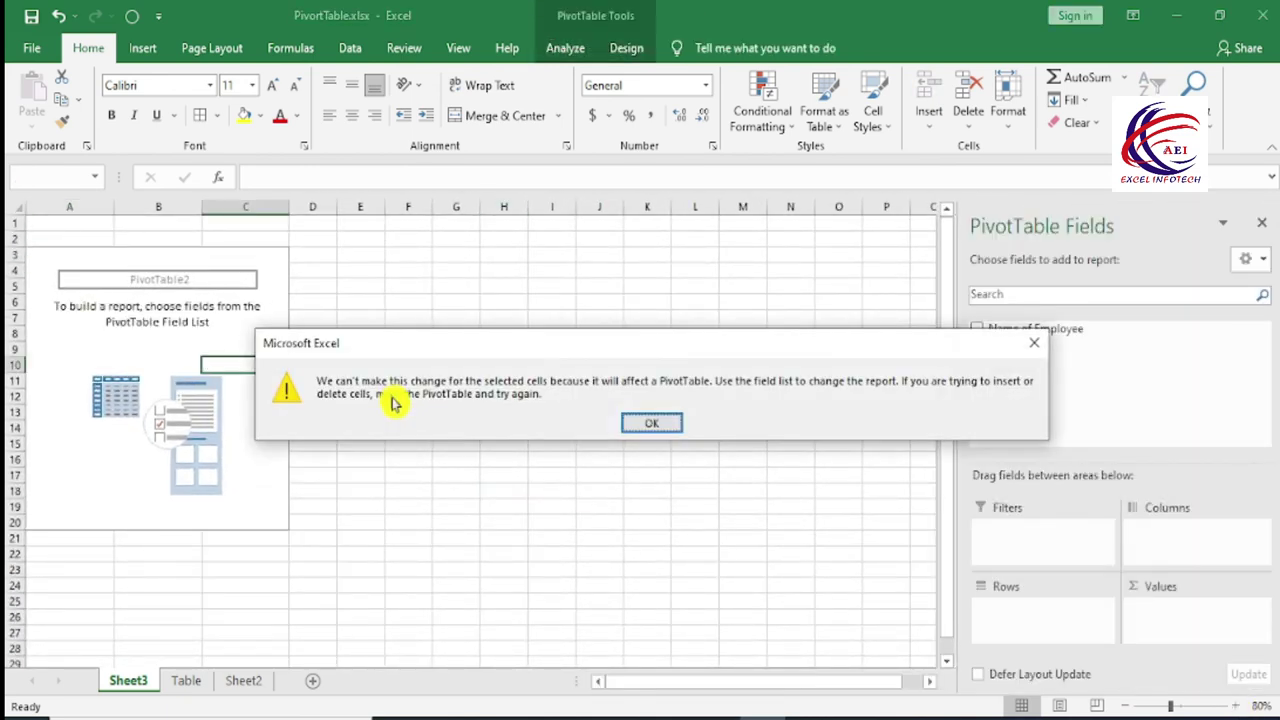
click(648, 426)
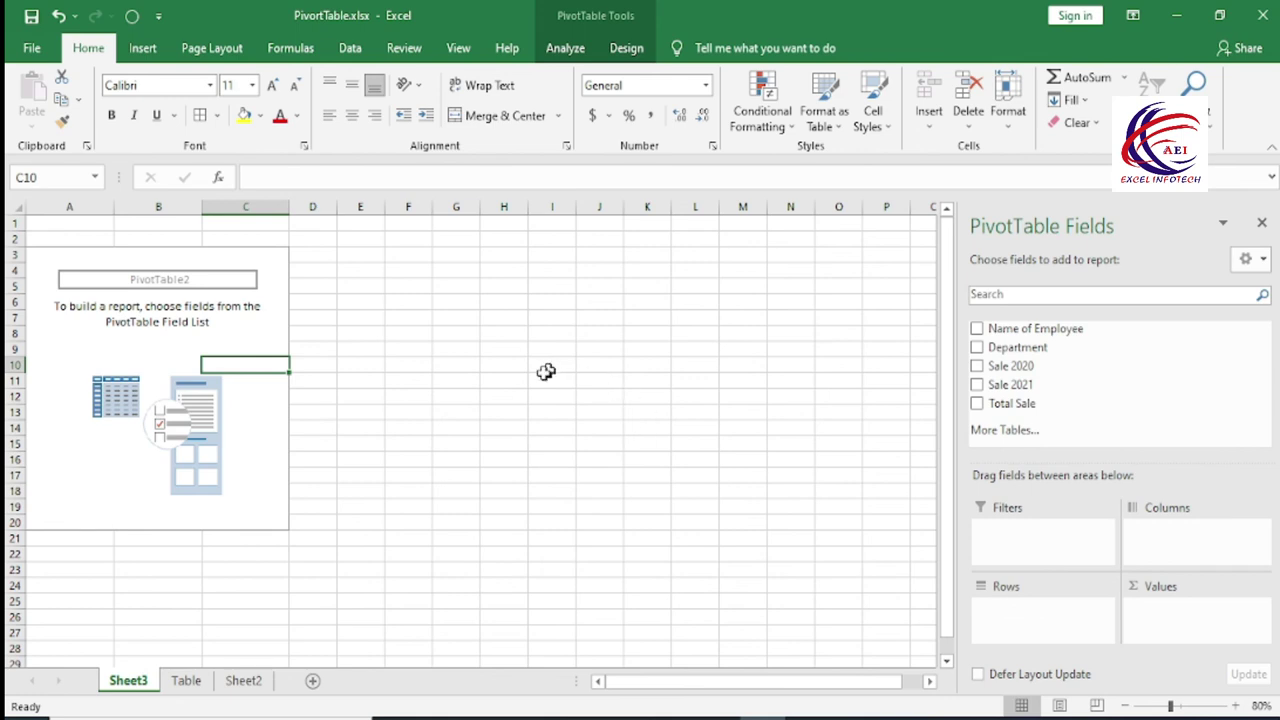
Step: Select the empty pivot range A2:C21 and apply Home > Clear > Clear All
mouse_move(50, 240)
mouse_down()
mouse_move(240, 447)
mouse_move(266, 535)
mouse_up()
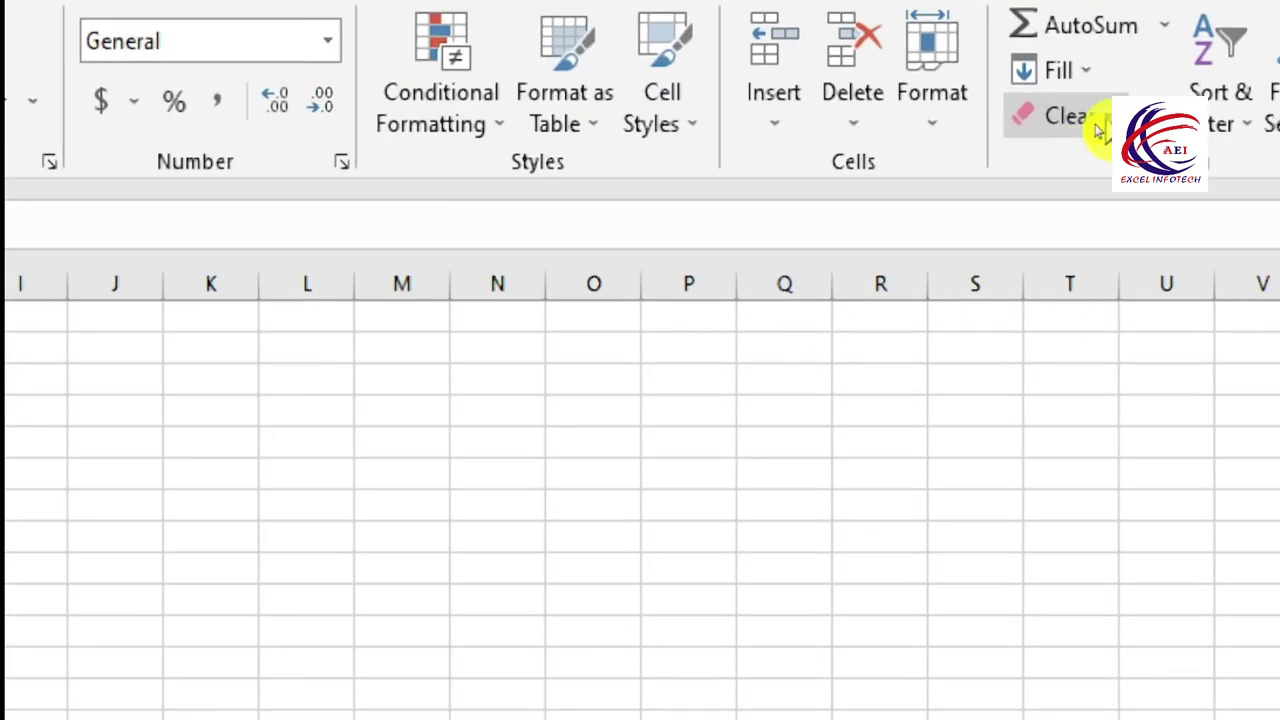
click(1100, 126)
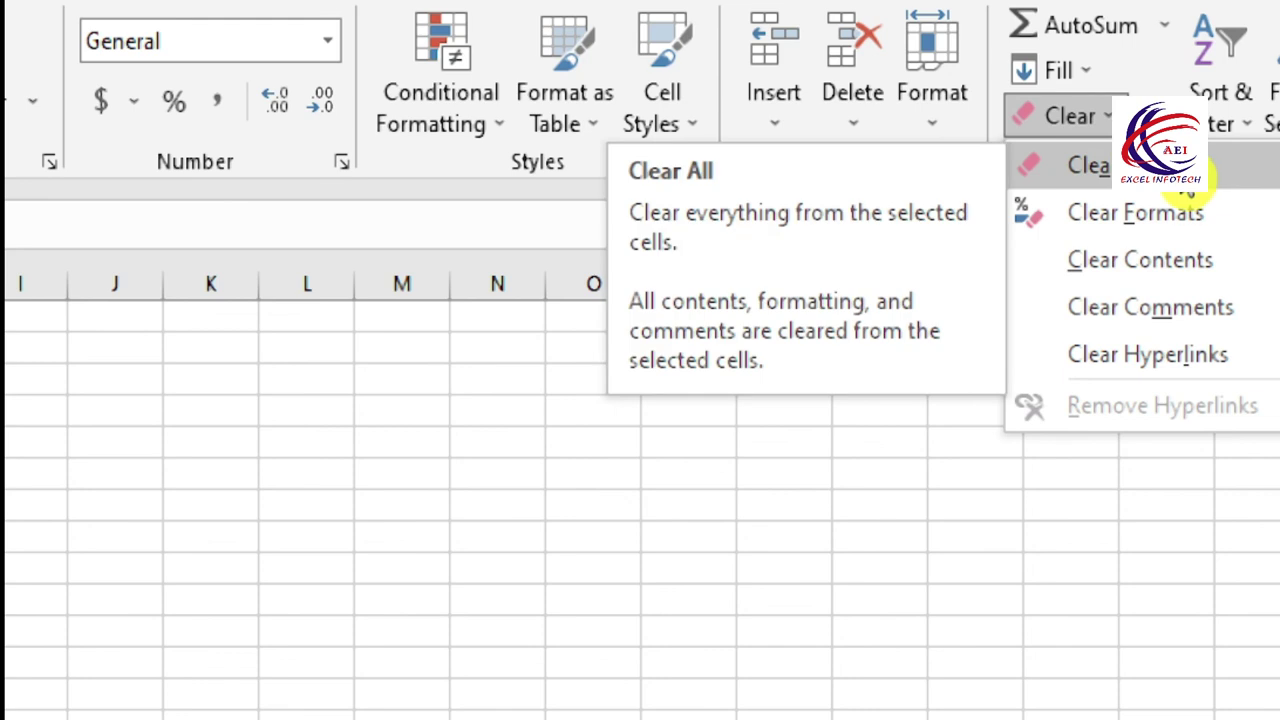
click(1192, 183)
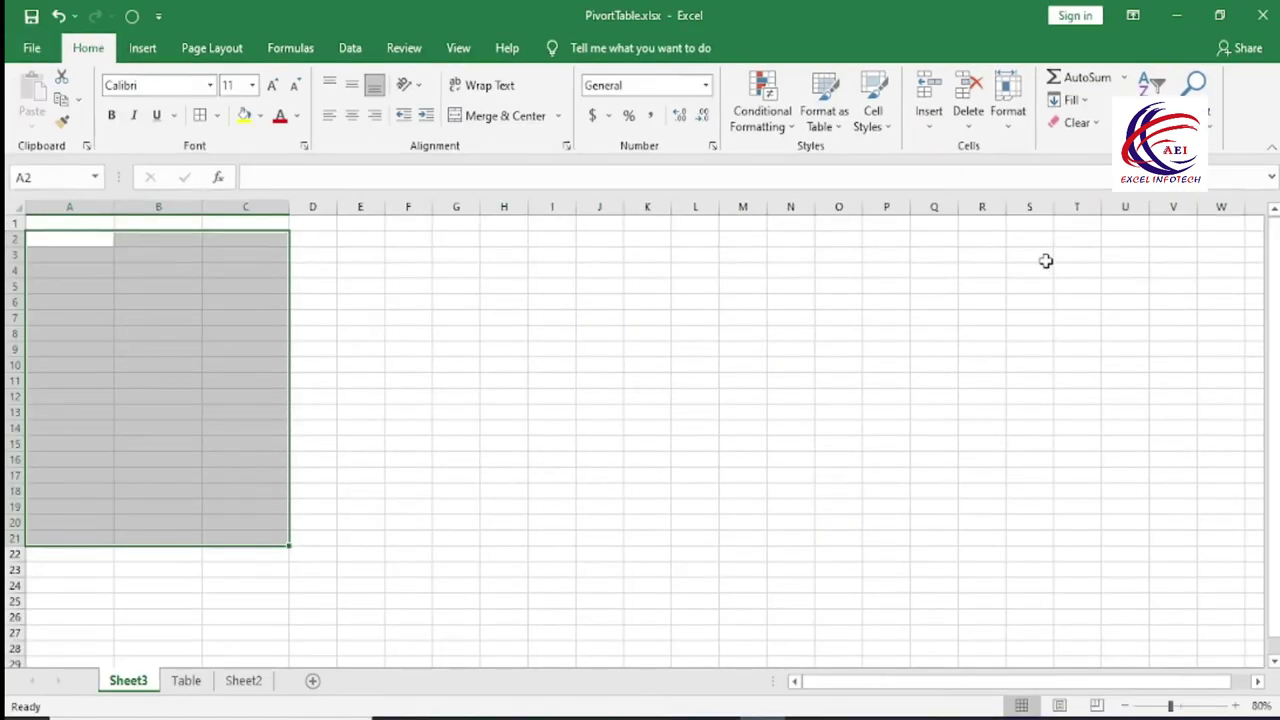
click(162, 338)
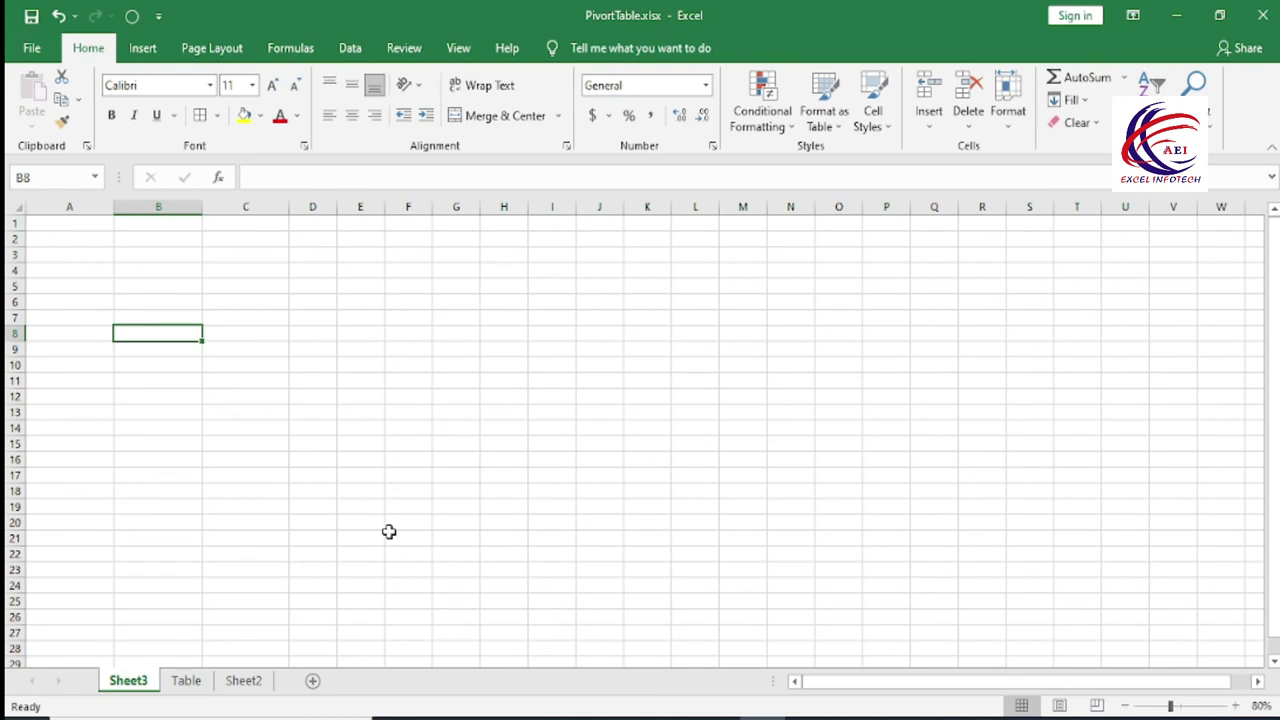